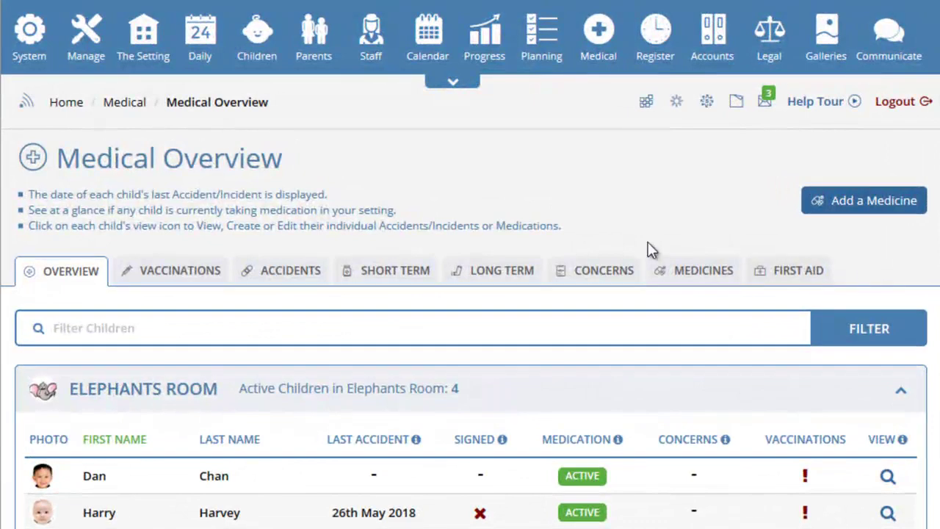
Open the first Elephants Room child's medical overview and examine the accidents, medications, concerns and vaccinations sections
{"action": "mouse_move", "coordinate": [595, 69]}
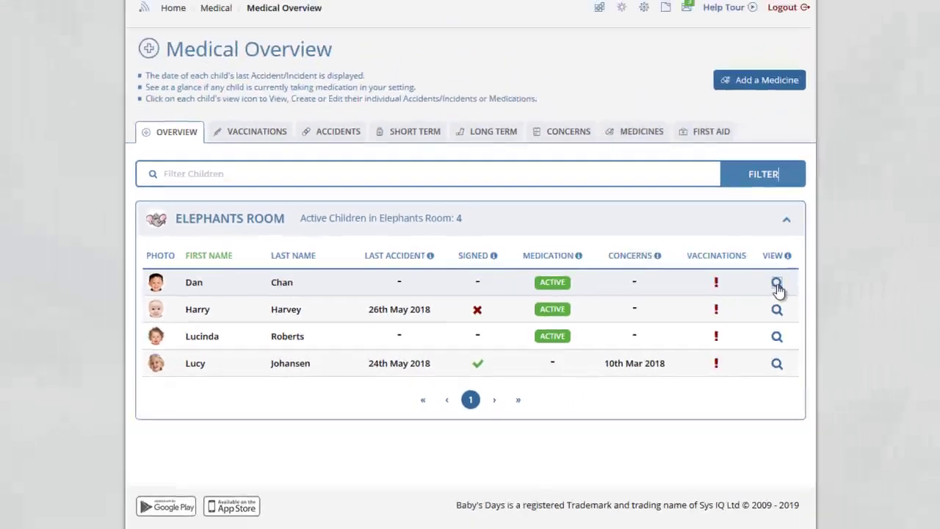
{"action": "left_click", "coordinate": [885, 247]}
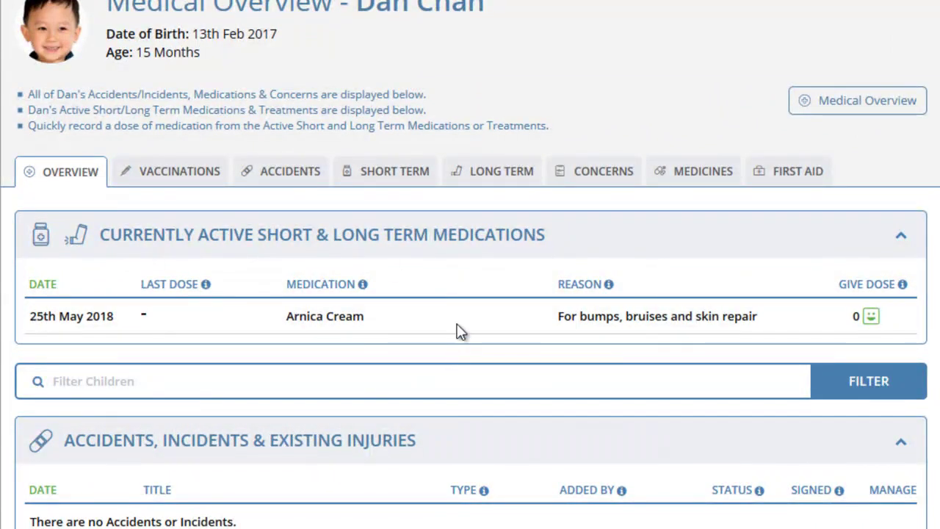
{"action": "scroll", "coordinate": [460, 325], "scroll_direction": "down", "scroll_amount": 4}
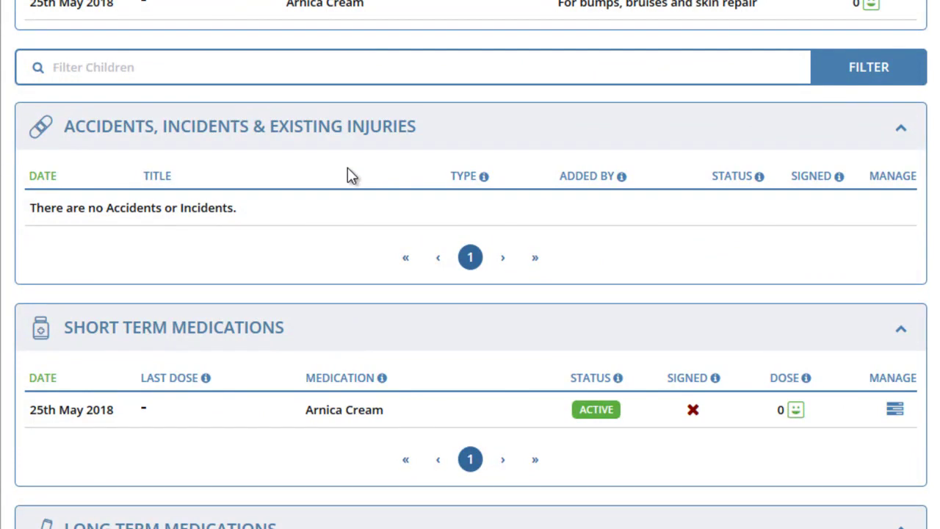
{"action": "scroll", "coordinate": [350, 175], "scroll_direction": "down", "scroll_amount": 3}
{"action": "scroll", "coordinate": [332, 250], "scroll_direction": "down", "scroll_amount": 3}
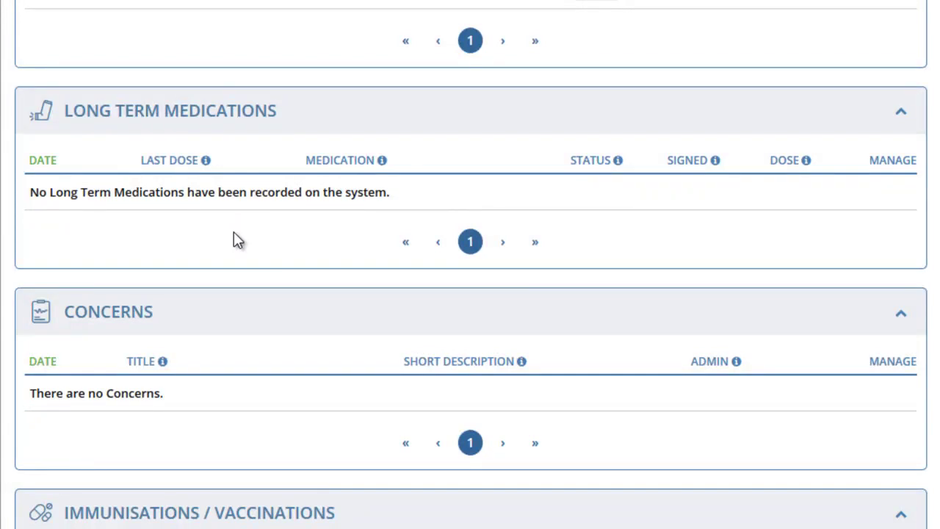
{"action": "scroll", "coordinate": [234, 232], "scroll_direction": "down", "scroll_amount": 3}
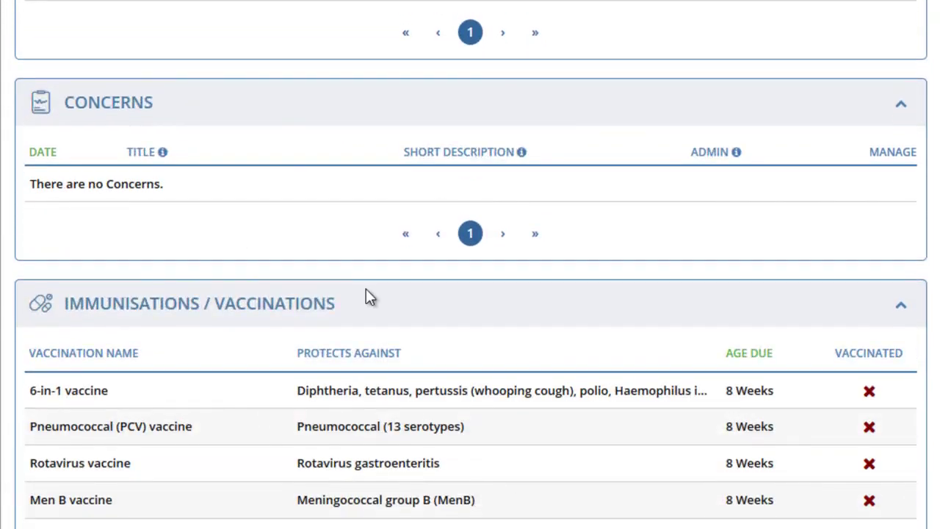
{"action": "scroll", "coordinate": [519, 320], "scroll_direction": "down", "scroll_amount": 3}
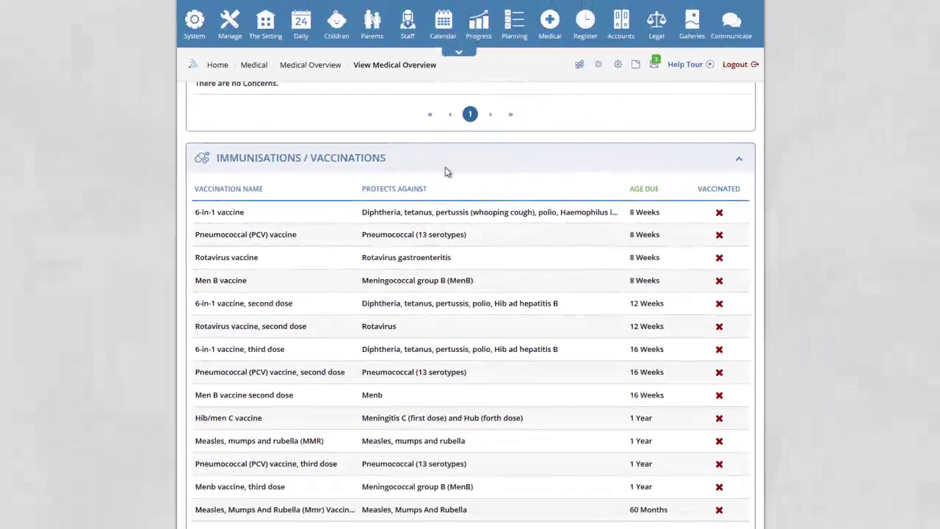
{"action": "scroll", "coordinate": [445, 167], "scroll_direction": "up", "scroll_amount": 10}
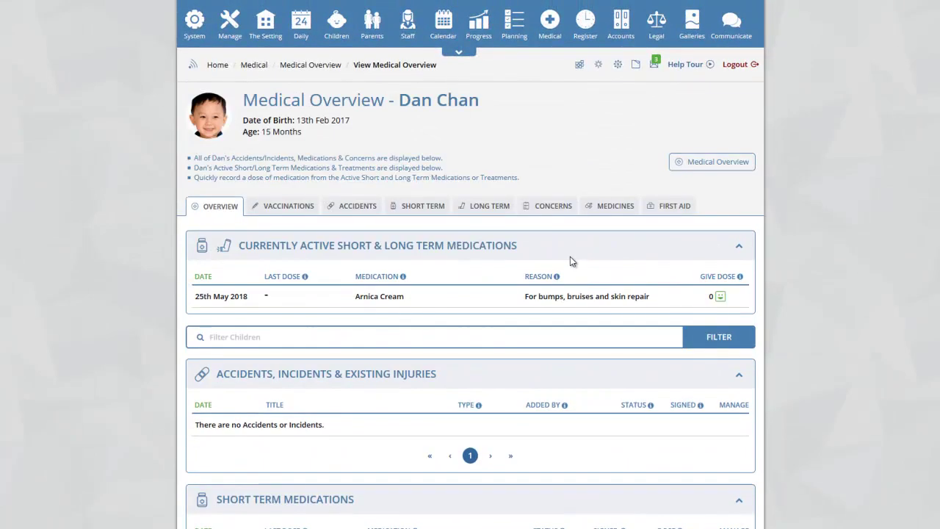
Show the management options for the child's Arnica Cream short term medication and close them again
{"action": "scroll", "coordinate": [578, 246], "scroll_direction": "down", "scroll_amount": 1}
{"action": "scroll", "coordinate": [578, 245], "scroll_direction": "down", "scroll_amount": 5}
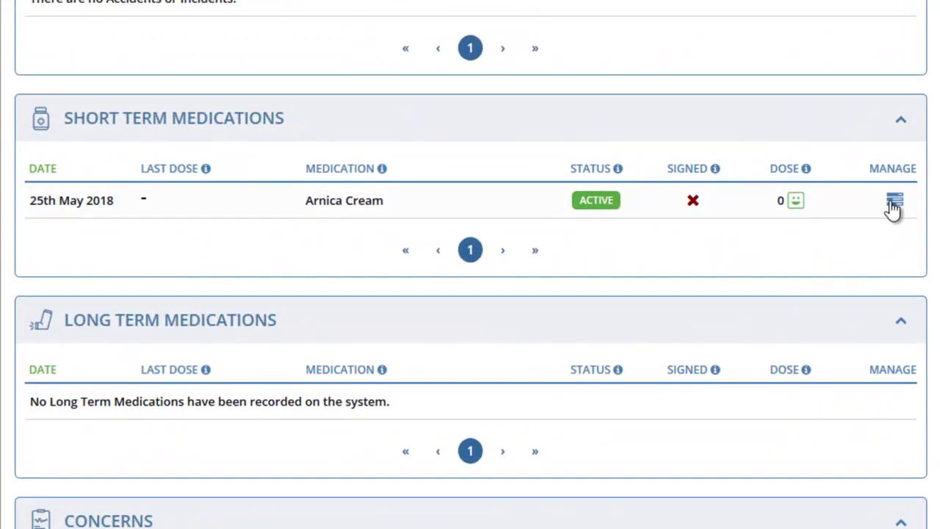
{"action": "left_click", "coordinate": [755, 220]}
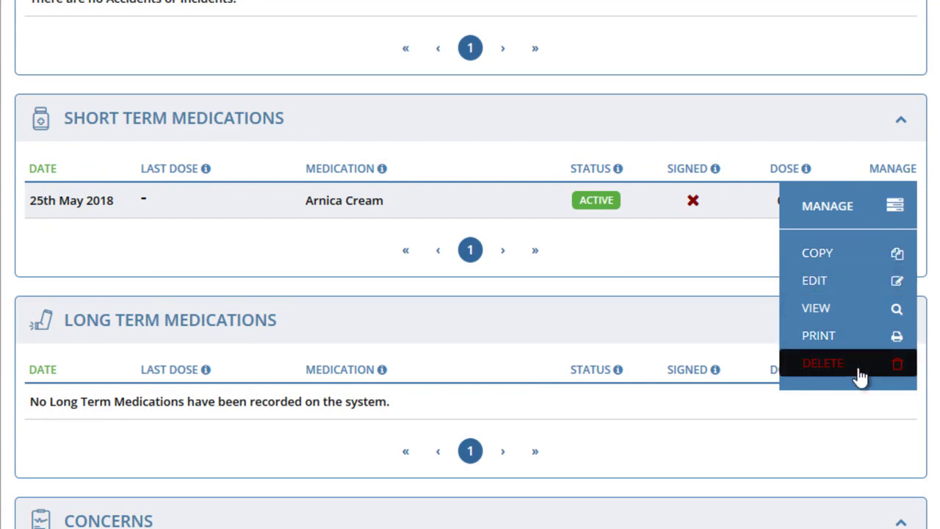
{"action": "left_click", "coordinate": [646, 265]}
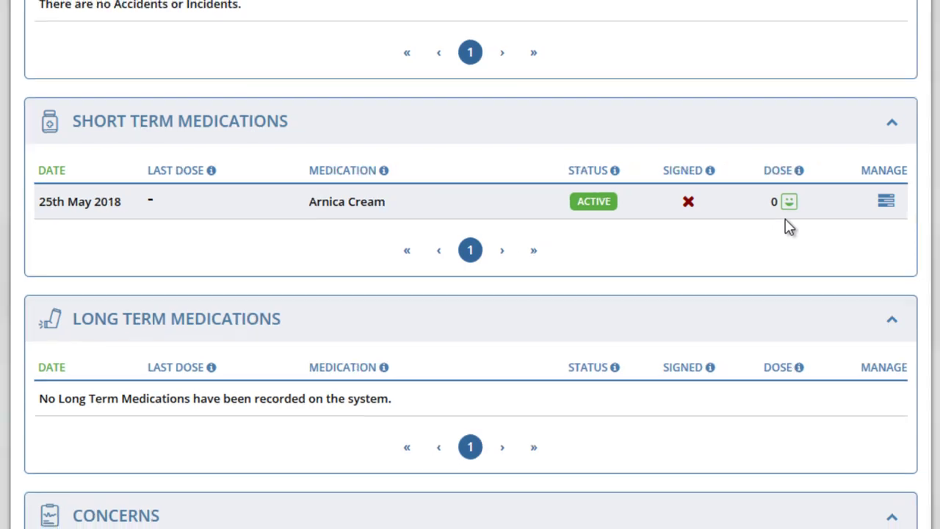
Record a dose of the active Arnica Cream medication at the current date and time and confirm it
{"action": "scroll", "coordinate": [669, 248], "scroll_direction": "up", "scroll_amount": 5}
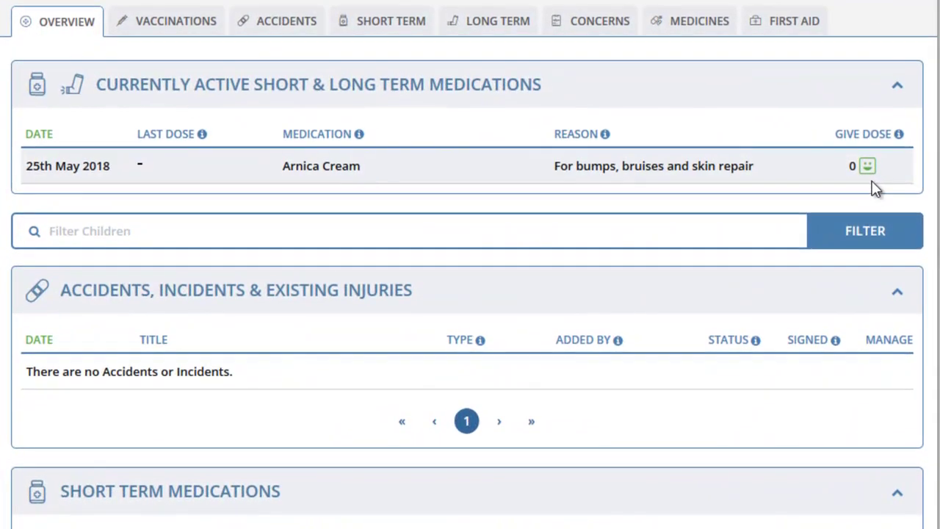
{"action": "left_click", "coordinate": [861, 176]}
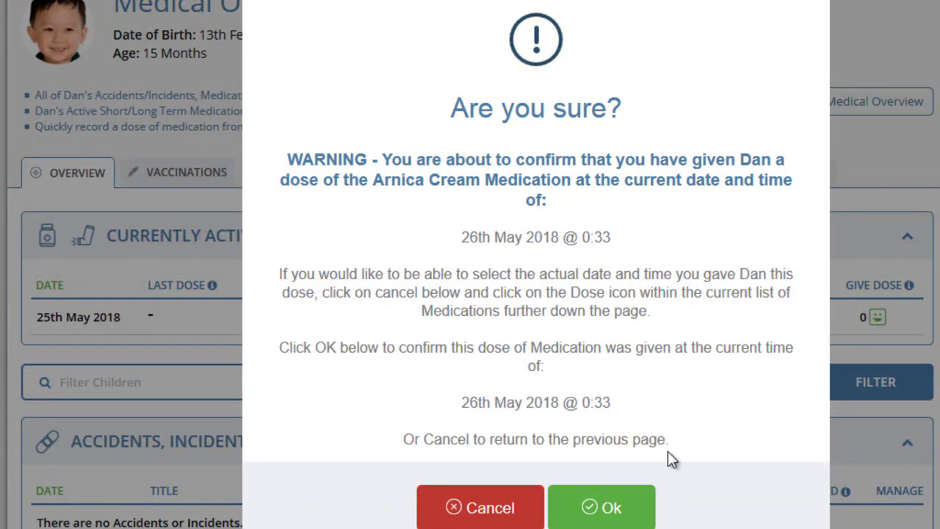
{"action": "left_click", "coordinate": [610, 511]}
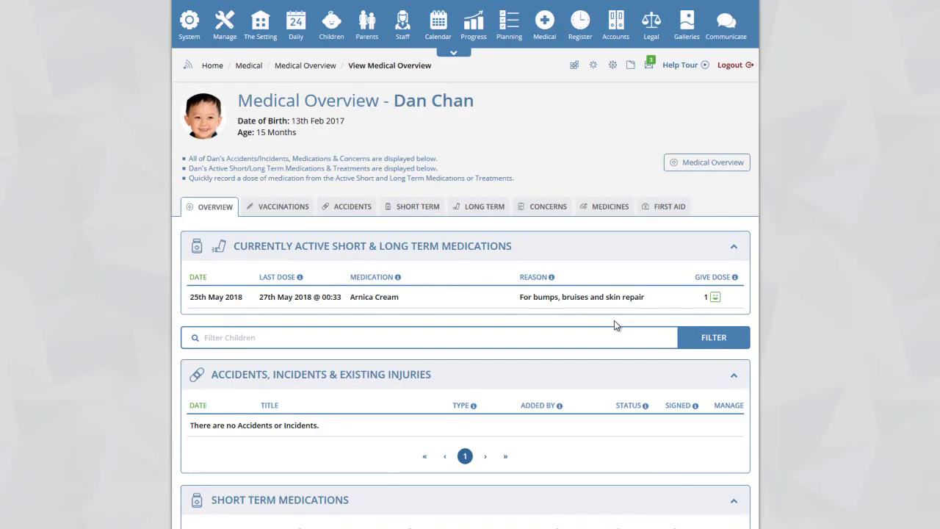
Open the detailed dose form for the Arnica Cream short term medication and check the choices for who gave the dose
{"action": "scroll", "coordinate": [615, 325], "scroll_direction": "down", "scroll_amount": 4}
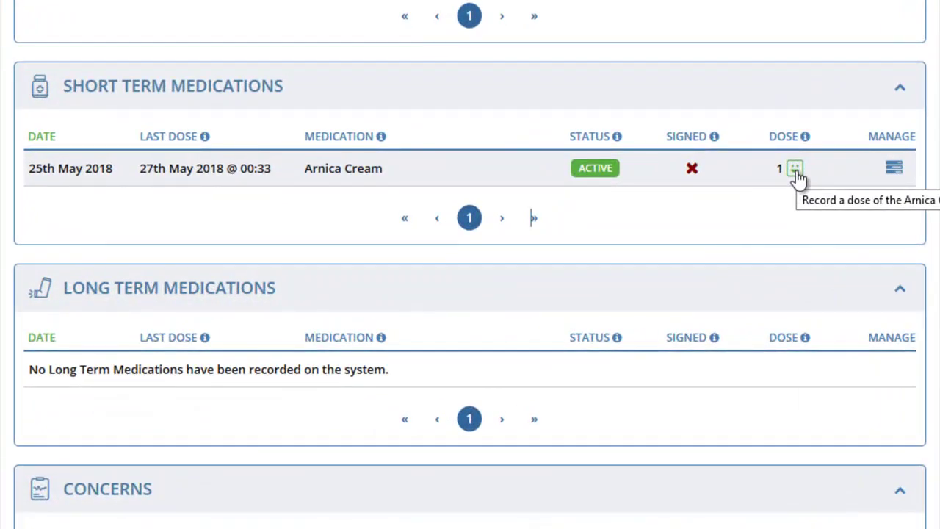
{"action": "left_click", "coordinate": [795, 169]}
{"action": "scroll", "coordinate": [627, 279], "scroll_direction": "down", "scroll_amount": 4}
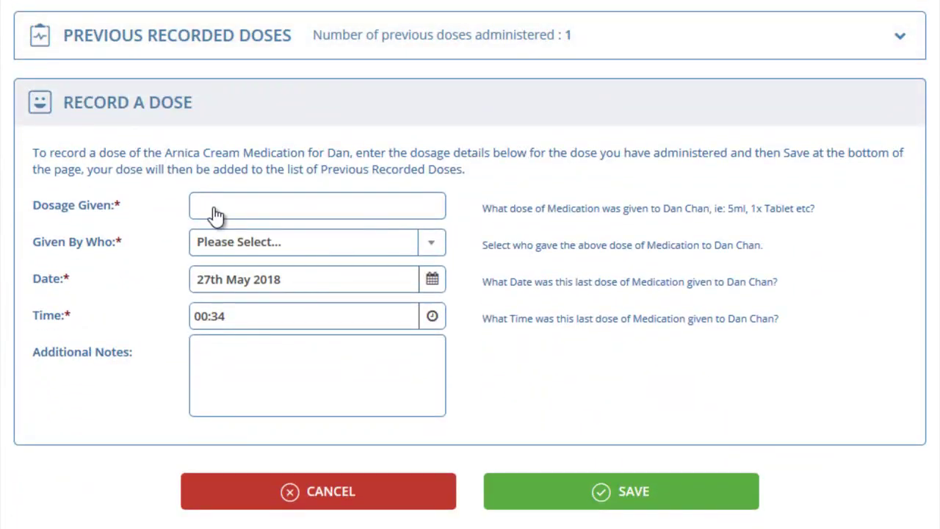
{"action": "left_click", "coordinate": [248, 245]}
{"action": "left_click", "coordinate": [248, 244]}
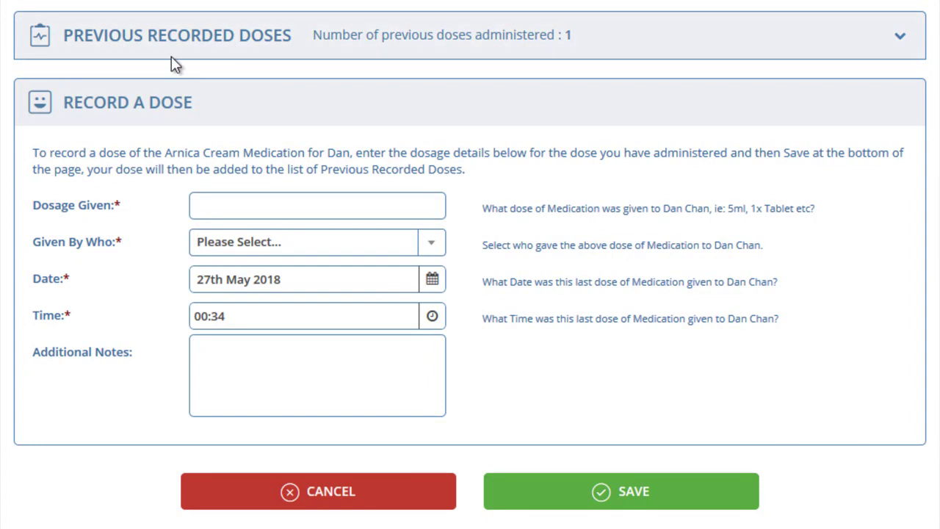
Expand the previously recorded Arnica Cream doses and show the management options for the listed dose
{"action": "left_click", "coordinate": [905, 41]}
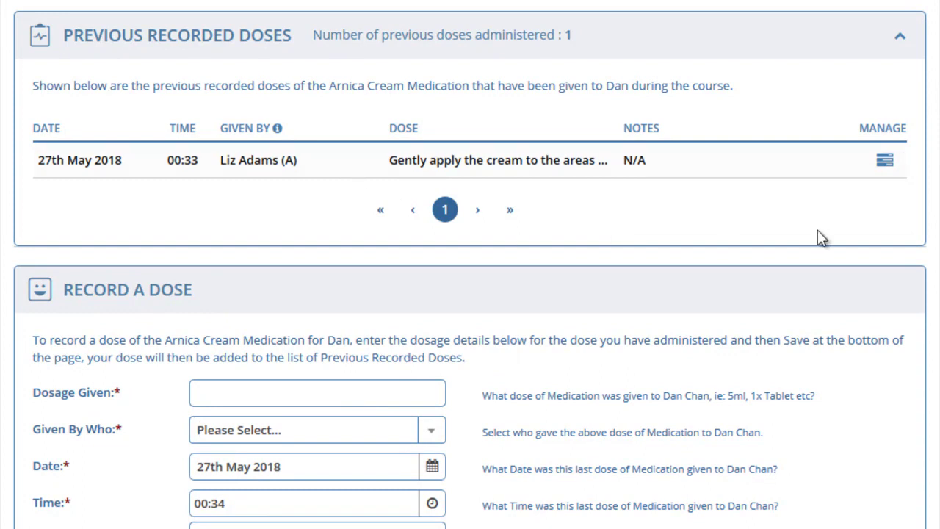
{"action": "left_click", "coordinate": [886, 160]}
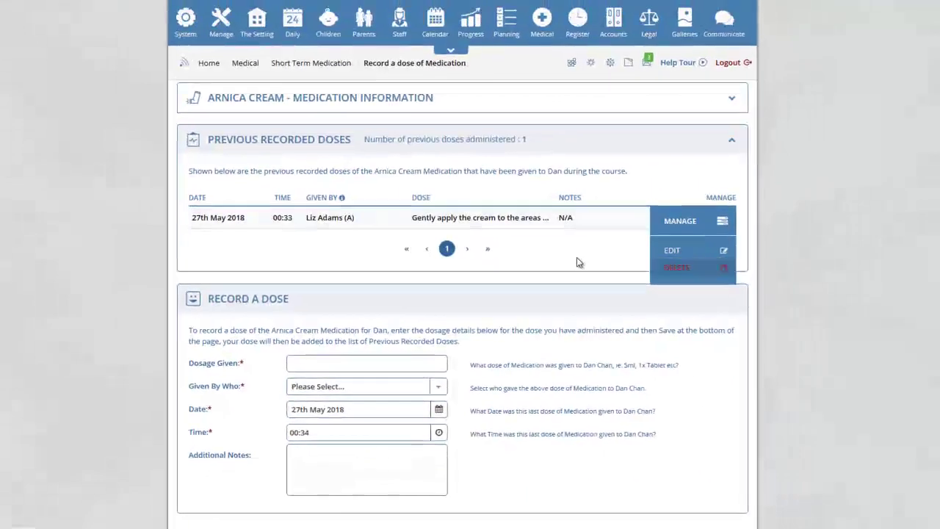
{"action": "scroll", "coordinate": [577, 262], "scroll_direction": "up", "scroll_amount": 3}
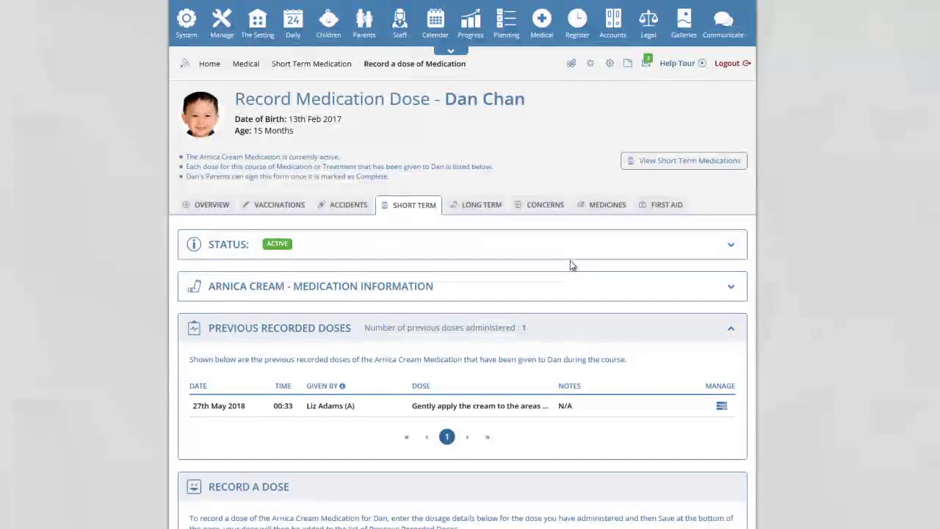
Open a blank new medicine form from the medicines list, review its visibility options and image upload section, and return to the list
{"action": "left_click", "coordinate": [601, 207]}
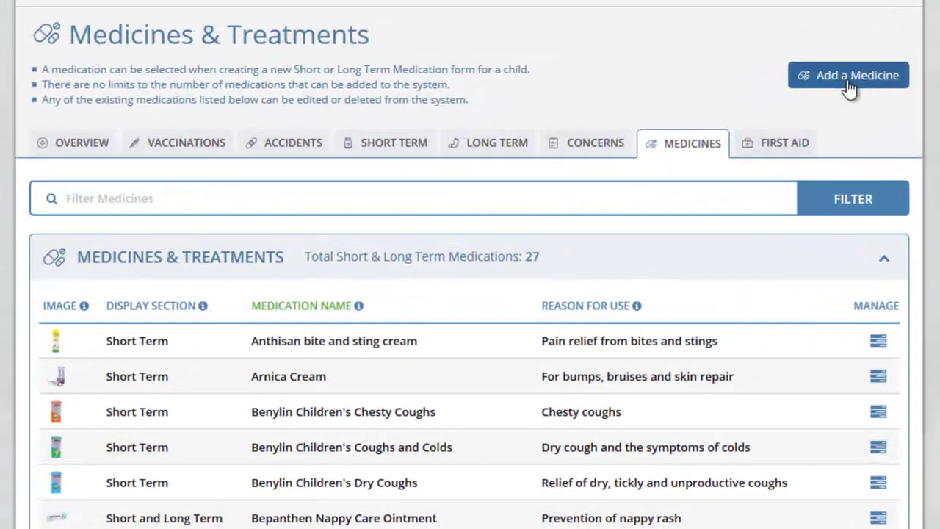
{"action": "left_click", "coordinate": [850, 82]}
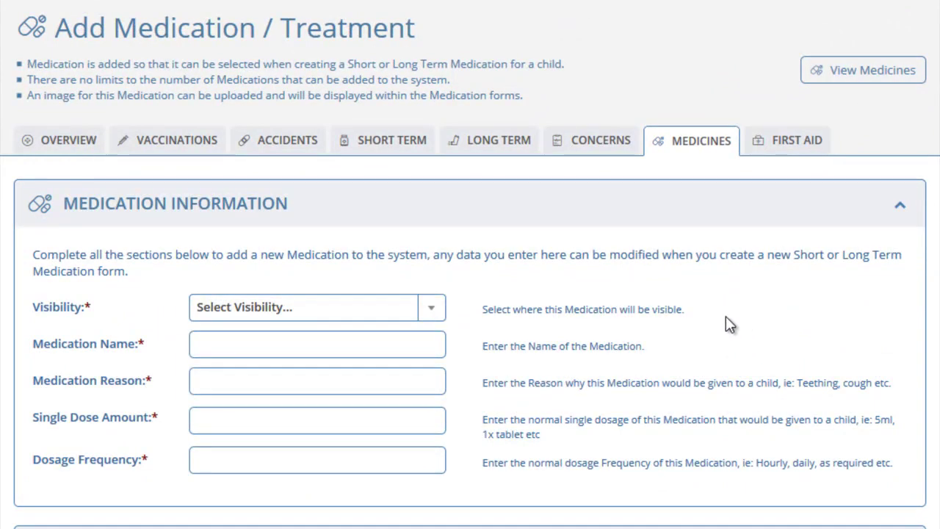
{"action": "left_click", "coordinate": [318, 311]}
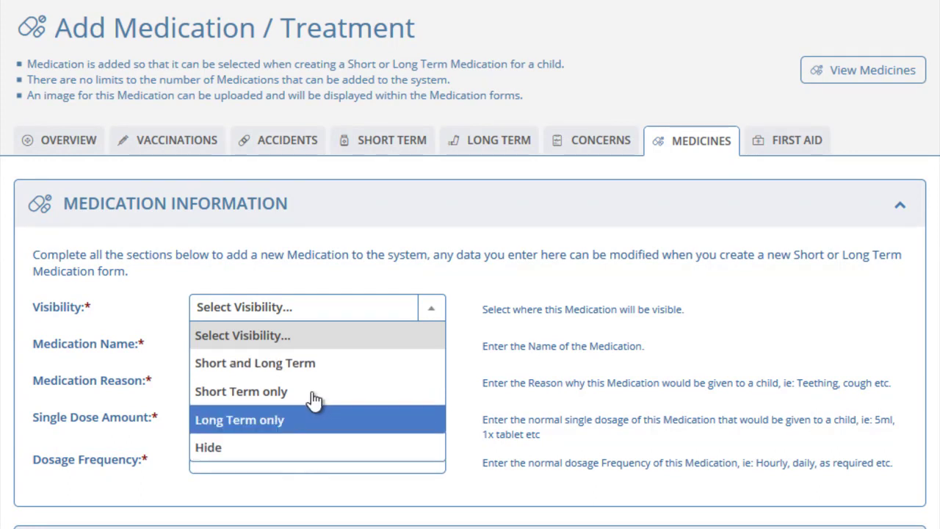
{"action": "left_click", "coordinate": [314, 316]}
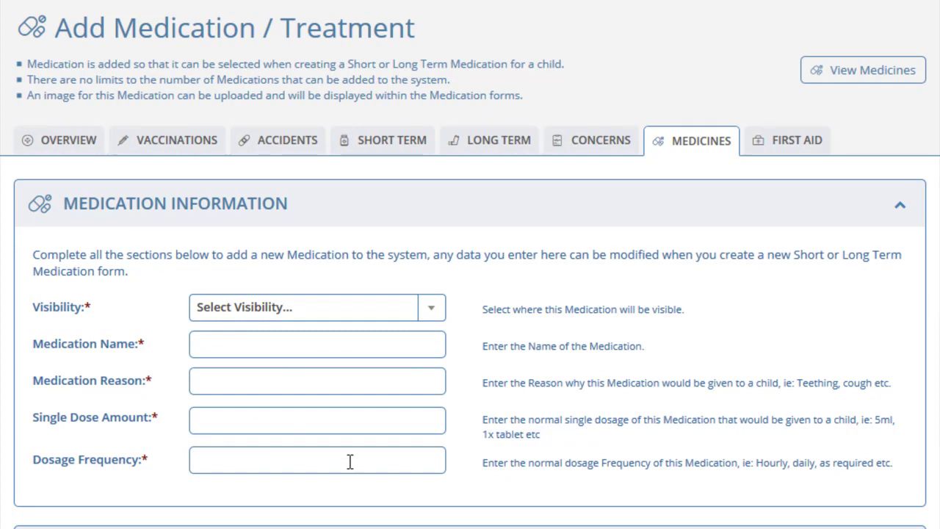
{"action": "scroll", "coordinate": [350, 458], "scroll_direction": "down", "scroll_amount": 3}
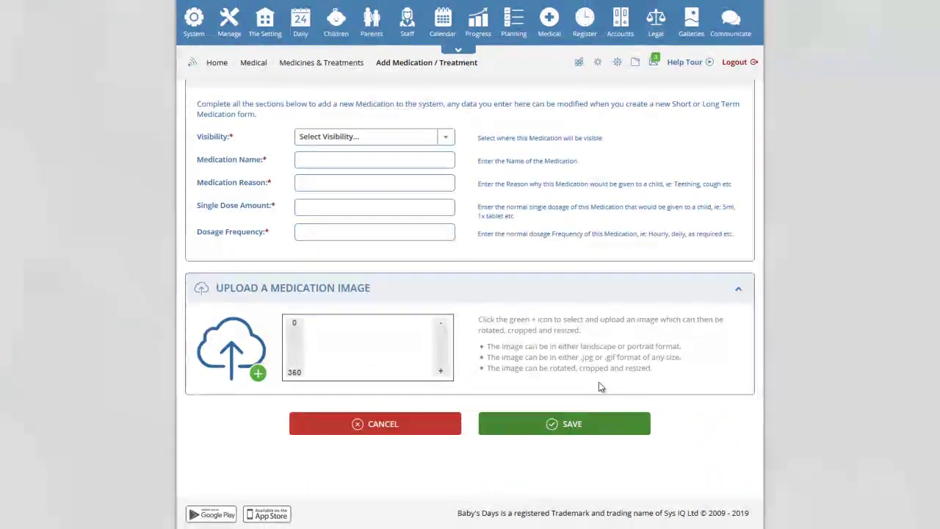
{"action": "scroll", "coordinate": [621, 301], "scroll_direction": "up", "scroll_amount": 3}
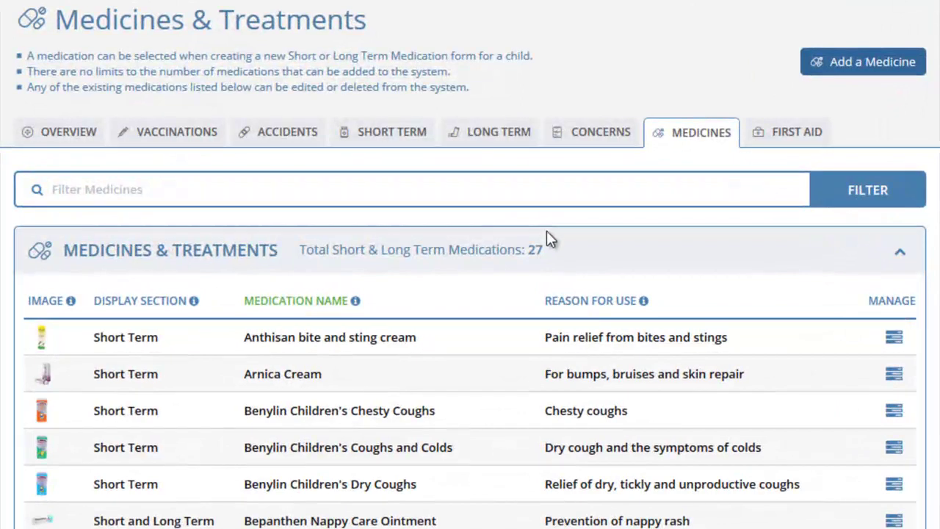
Open Anthisan bite and sting cream for editing, review its details and image section, and cancel without saving
{"action": "left_click", "coordinate": [894, 342]}
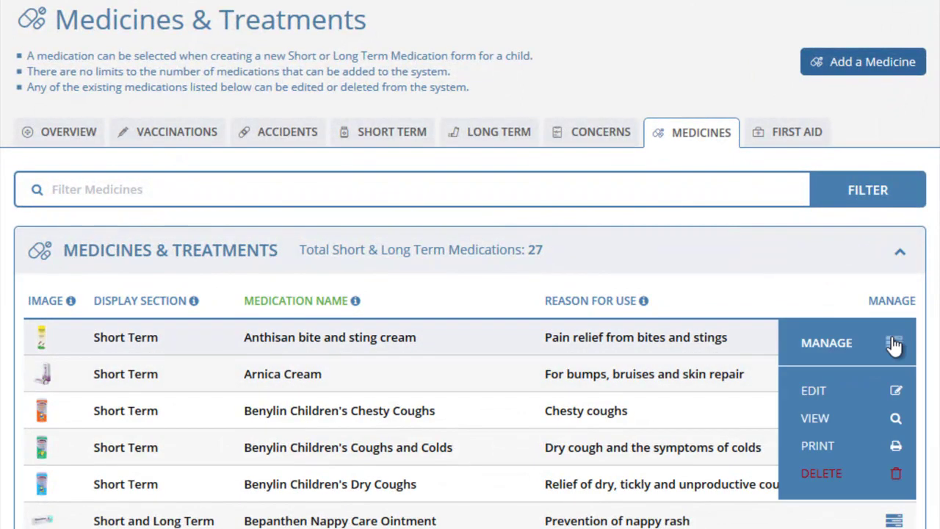
{"action": "left_click", "coordinate": [883, 393]}
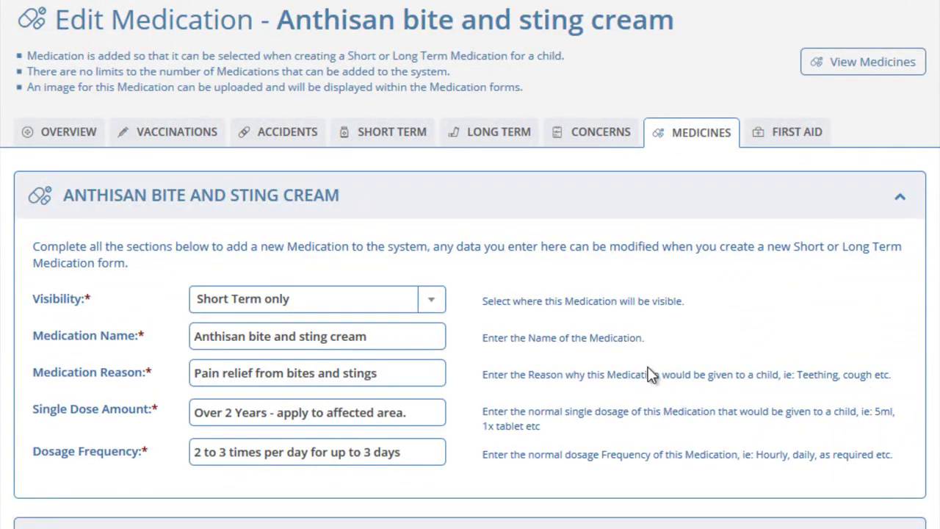
{"action": "scroll", "coordinate": [649, 360], "scroll_direction": "down", "scroll_amount": 3}
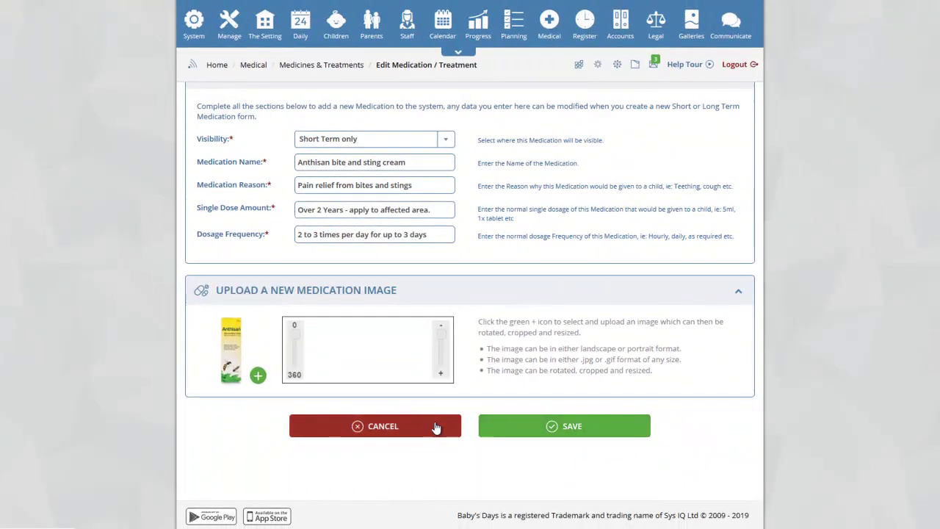
{"action": "left_click", "coordinate": [425, 490]}
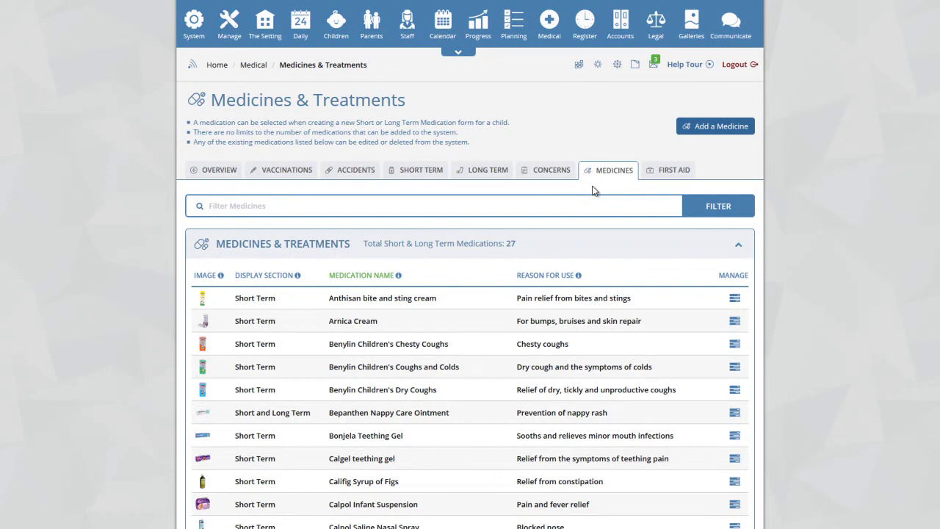
Start a new short term medication form for the second Elephants Room child and browse the selectable medicines
{"action": "left_click", "coordinate": [426, 174]}
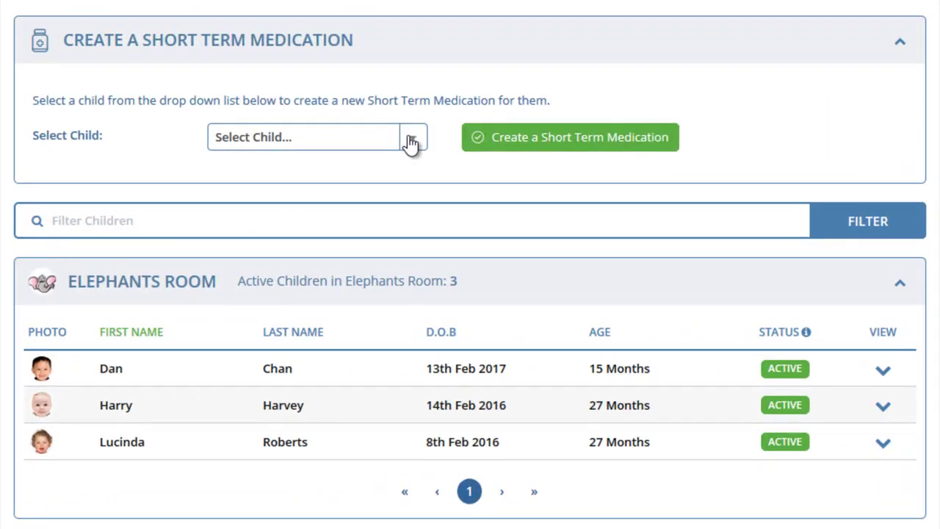
{"action": "left_click", "coordinate": [411, 142]}
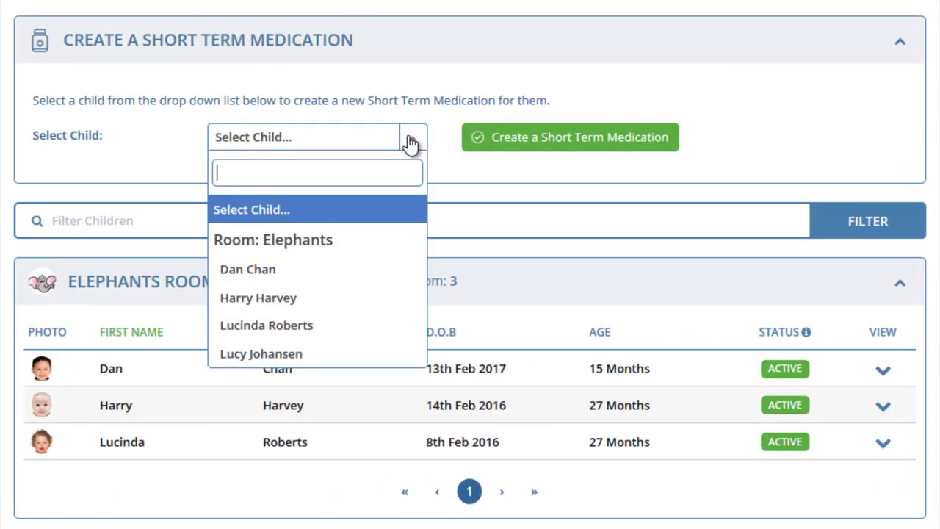
{"action": "left_click", "coordinate": [335, 307]}
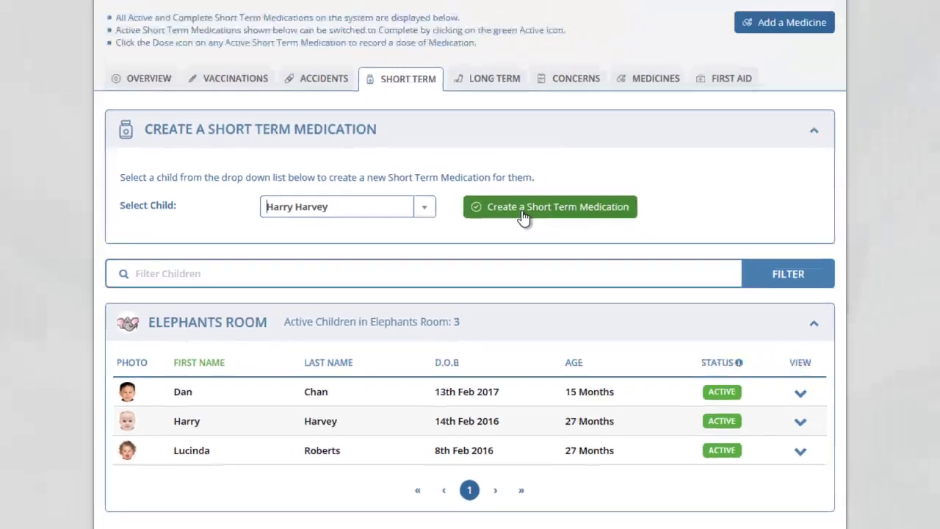
{"action": "left_click", "coordinate": [537, 145]}
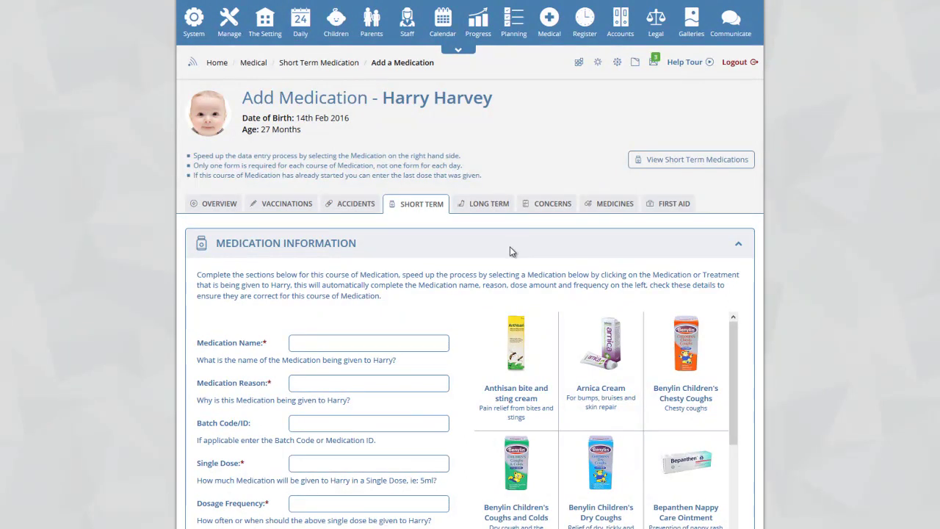
{"action": "scroll", "coordinate": [512, 251], "scroll_direction": "down", "scroll_amount": 1}
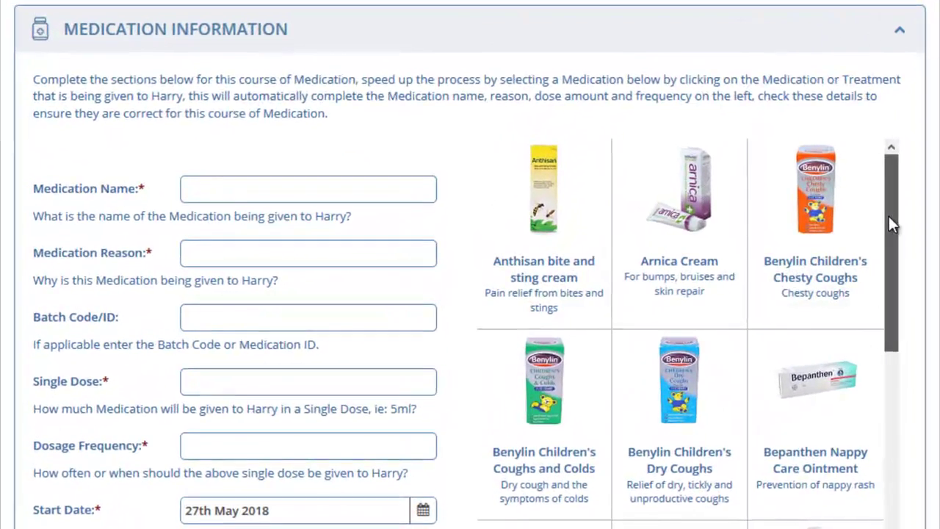
{"action": "left_click_drag", "start_coordinate": [862, 218], "coordinate": [891, 184]}
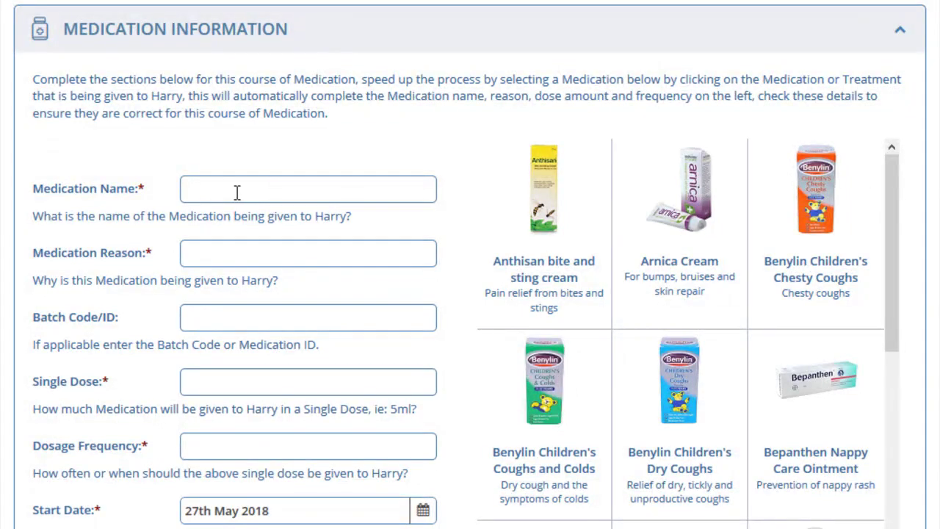
Fill in the medication details from the Bepanthen Nappy Care Ointment entry and check the single dose text
{"action": "left_click", "coordinate": [219, 257]}
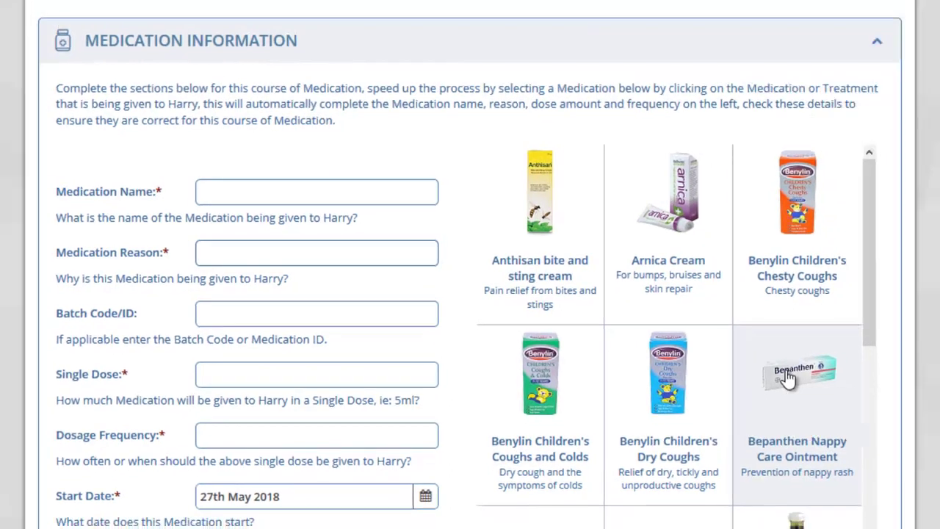
{"action": "left_click", "coordinate": [806, 384]}
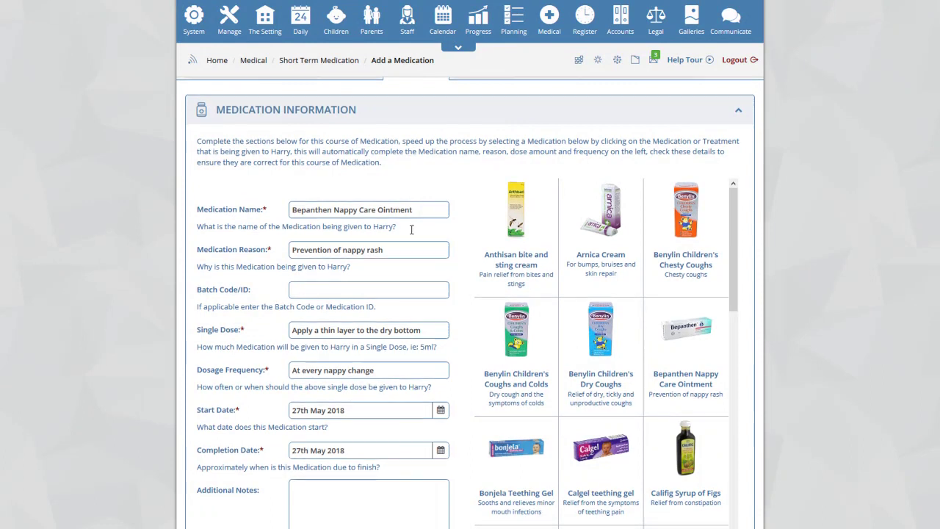
{"action": "scroll", "coordinate": [411, 229], "scroll_direction": "down", "scroll_amount": 1}
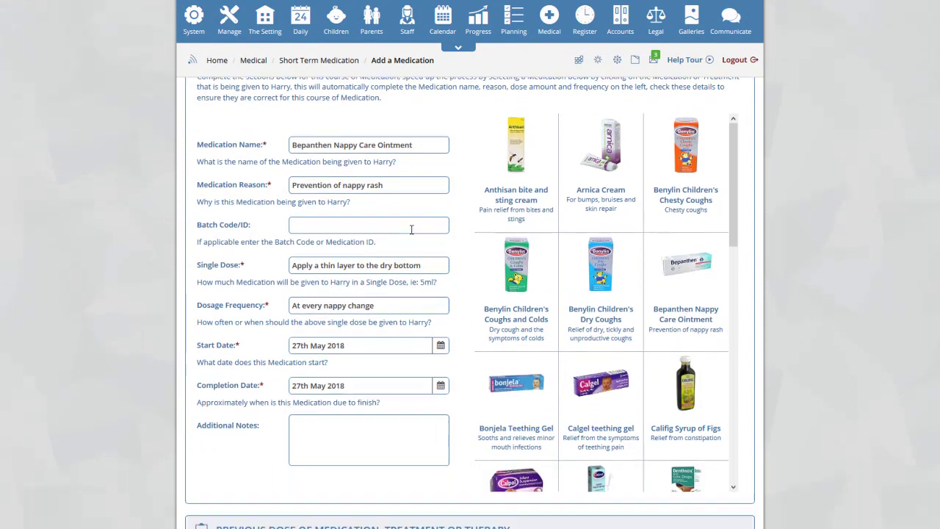
{"action": "left_click", "coordinate": [437, 266]}
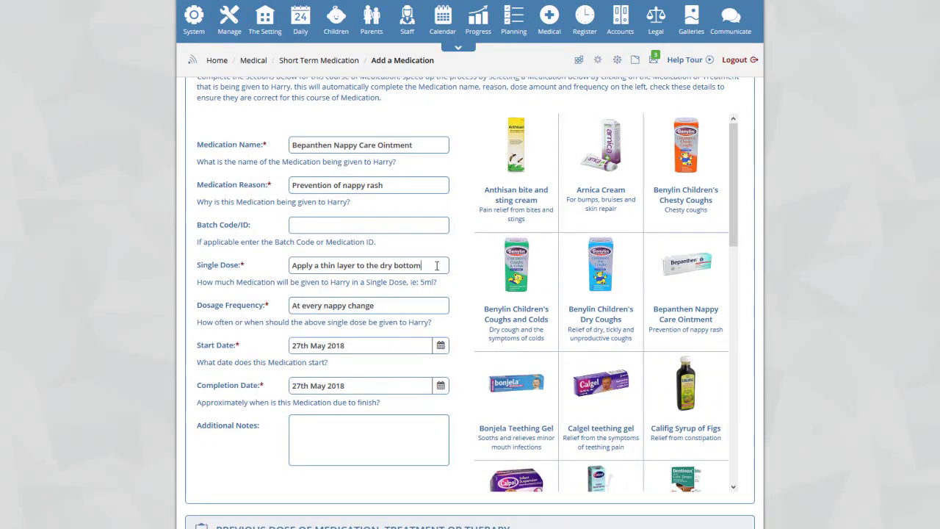
Set the medication's completion date to 27th May 2018
{"action": "scroll", "coordinate": [355, 253], "scroll_direction": "down", "scroll_amount": 2}
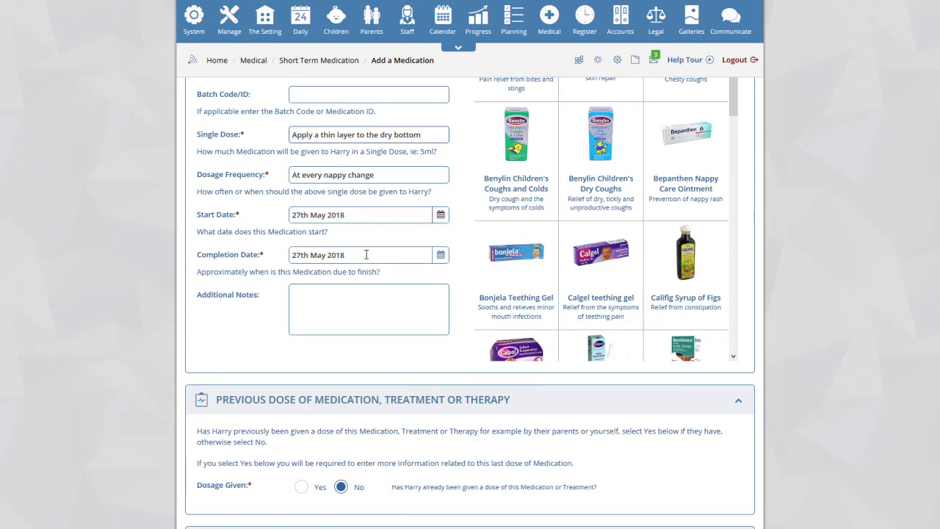
{"action": "left_click", "coordinate": [440, 255]}
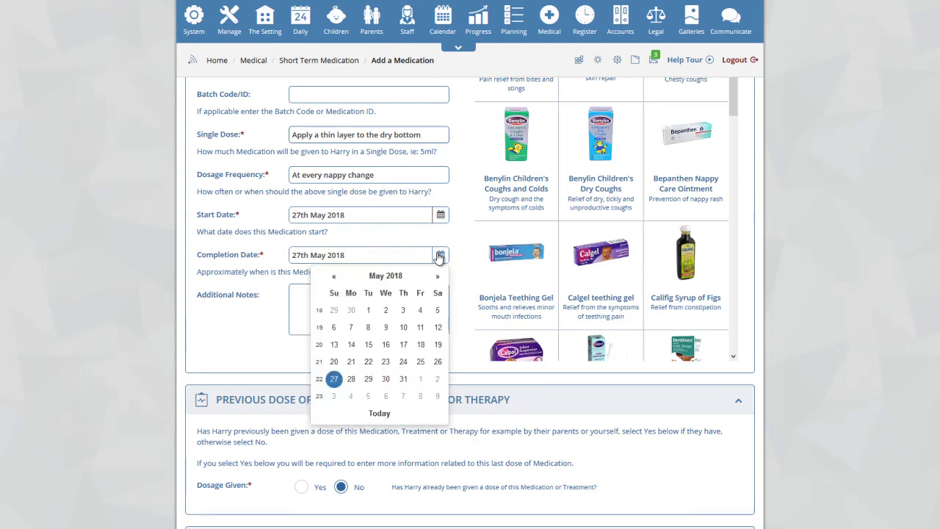
{"action": "left_click", "coordinate": [335, 378]}
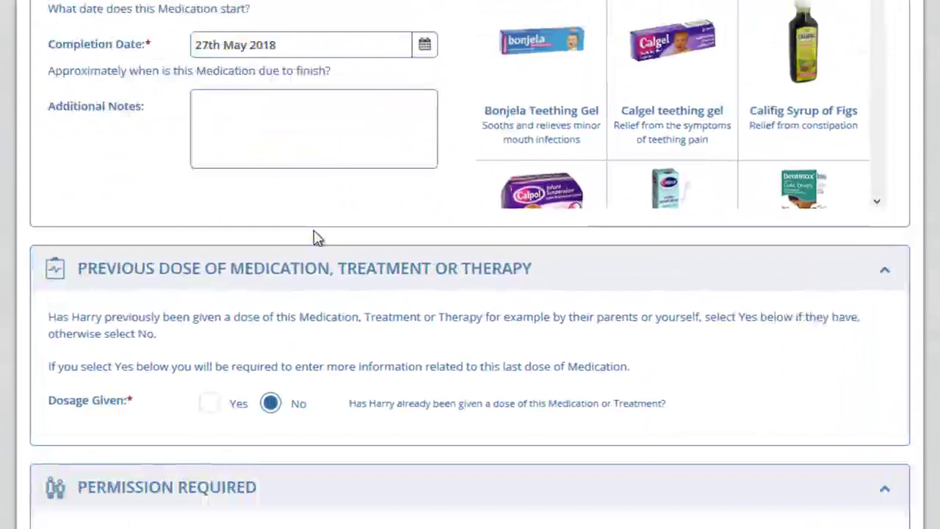
Mark that a previous dose has been given and enter its dosage as "Small about applied"
{"action": "scroll", "coordinate": [317, 237], "scroll_direction": "down", "scroll_amount": 3}
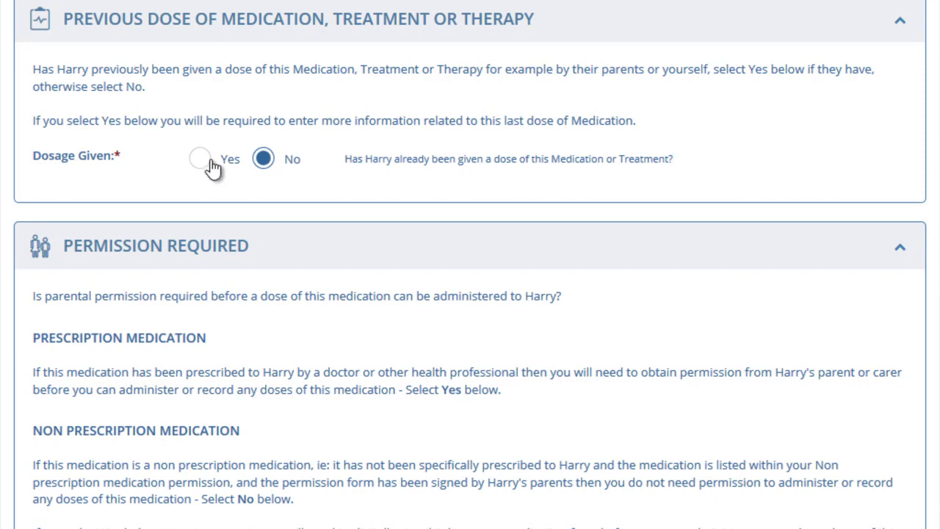
{"action": "left_click", "coordinate": [200, 159]}
{"action": "scroll", "coordinate": [525, 275], "scroll_direction": "down", "scroll_amount": 1}
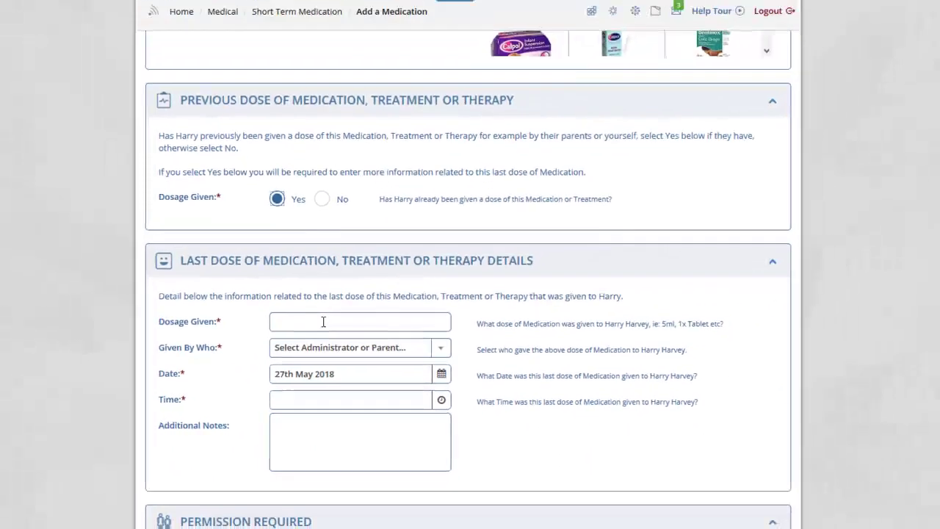
{"action": "left_click", "coordinate": [338, 333]}
{"action": "type", "text": "Small about applied"}
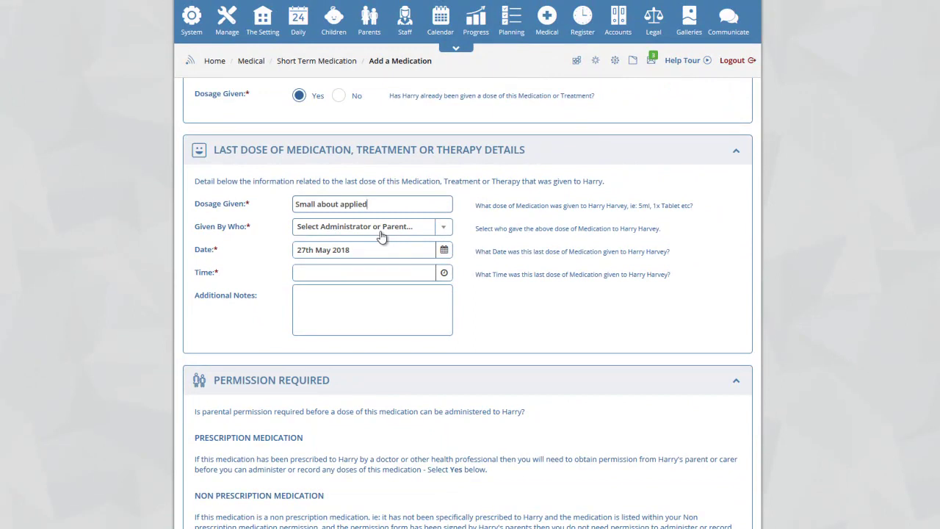
Record the child's mother as giving the last dose at 07:30, noting that mum gave the first dose this morning
{"action": "left_click", "coordinate": [441, 227]}
{"action": "scroll", "coordinate": [450, 329], "scroll_direction": "down", "scroll_amount": 3}
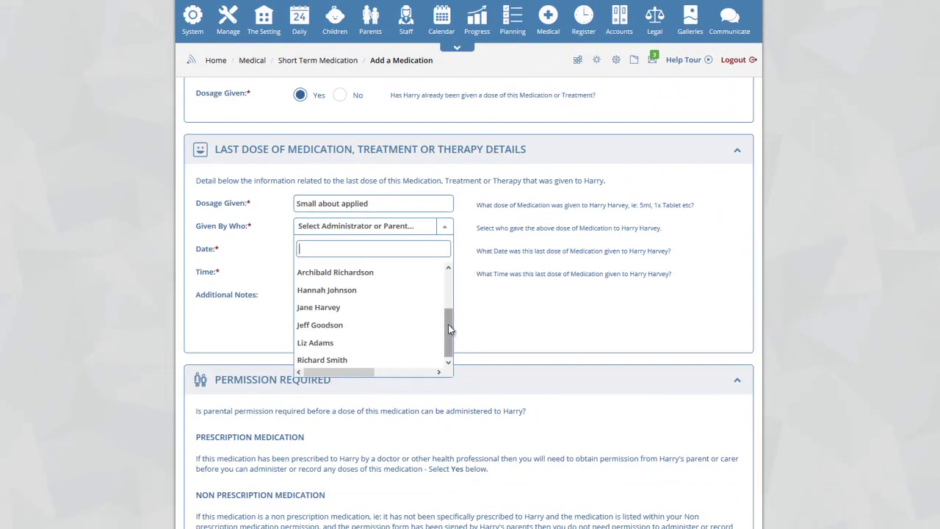
{"action": "left_click", "coordinate": [366, 309]}
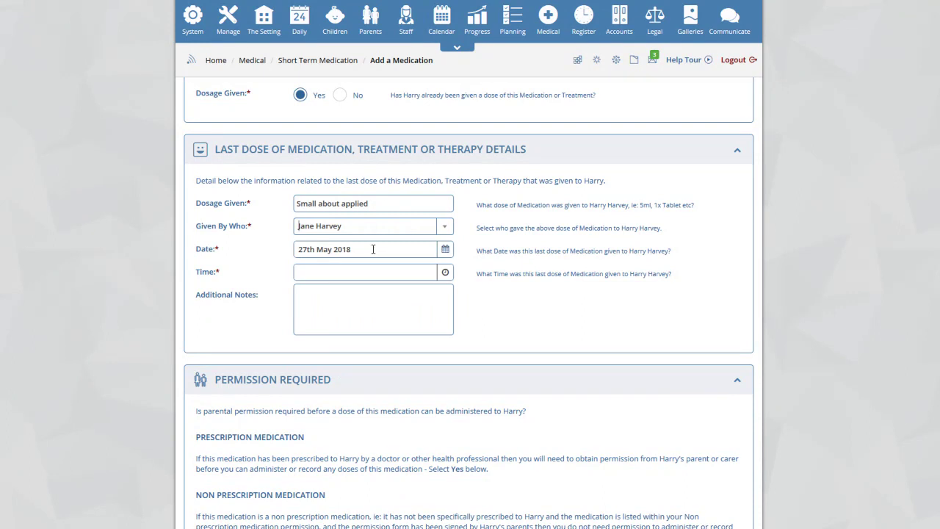
{"action": "left_click", "coordinate": [385, 272]}
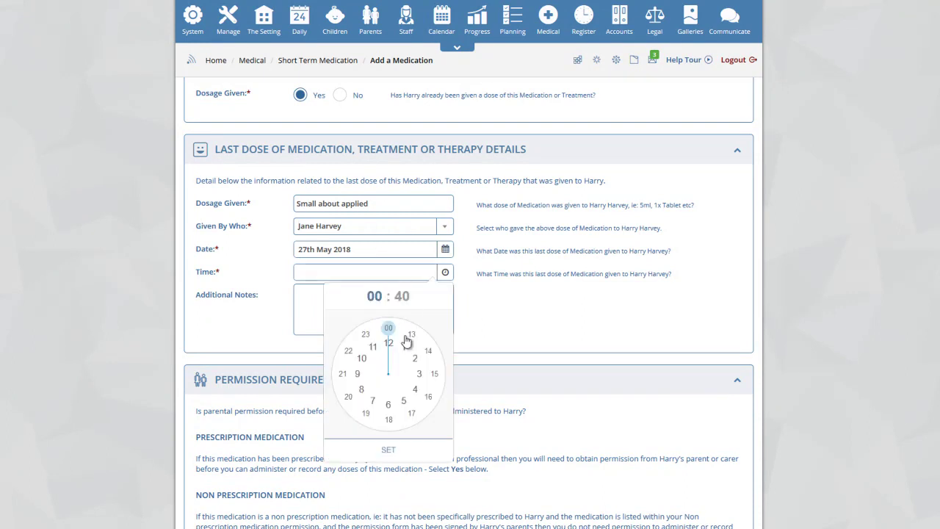
{"action": "left_click", "coordinate": [374, 404]}
{"action": "left_click", "coordinate": [388, 418]}
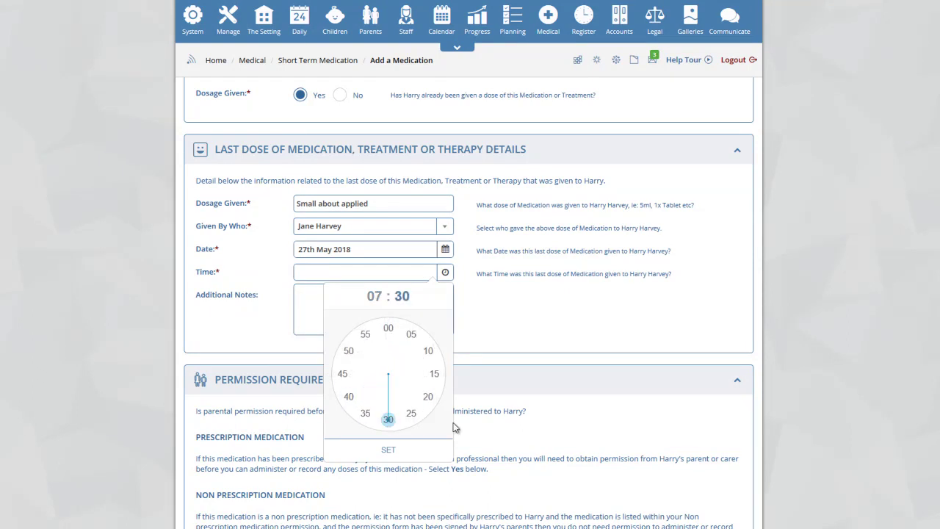
{"action": "left_click", "coordinate": [417, 453]}
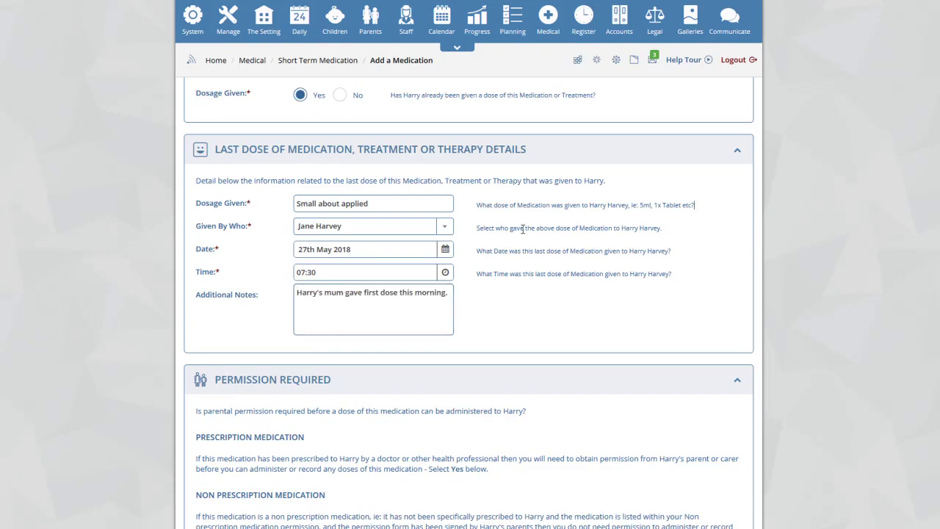
Set parental permission as required for the medication and save the form
{"action": "scroll", "coordinate": [518, 243], "scroll_direction": "down", "scroll_amount": 3}
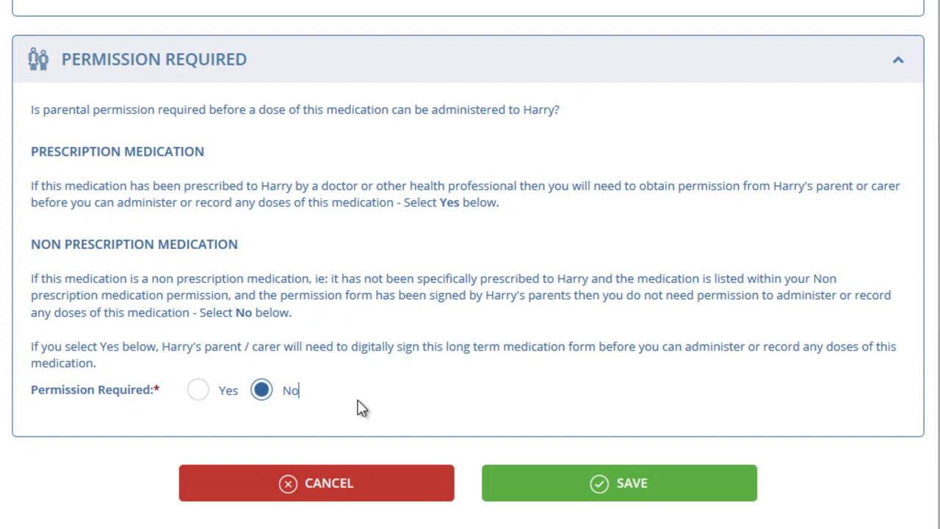
{"action": "left_click", "coordinate": [198, 390]}
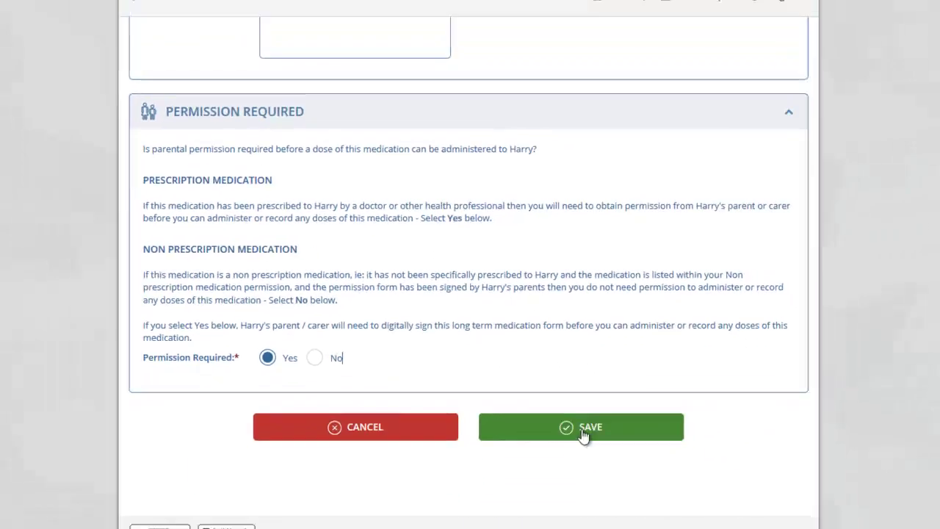
{"action": "left_click", "coordinate": [584, 433]}
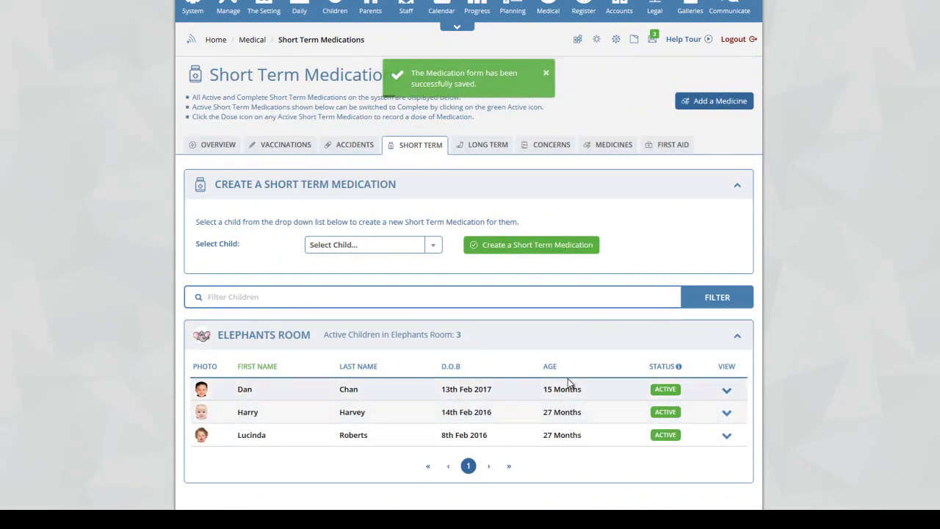
Expand the second Elephants Room child's medications and open the Bepanthen Nappy Care Ointment course for signing
{"action": "scroll", "coordinate": [647, 367], "scroll_direction": "down", "scroll_amount": 1}
{"action": "left_click", "coordinate": [728, 351]}
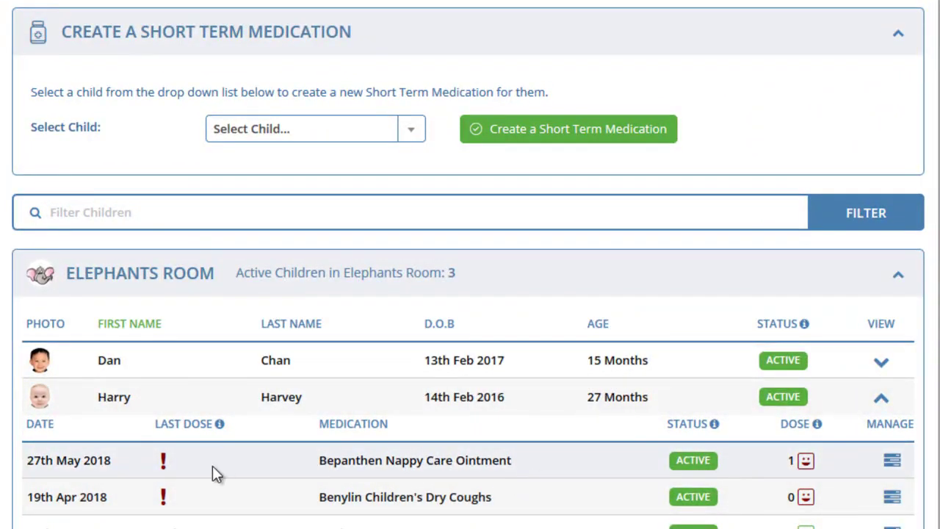
{"action": "mouse_move", "coordinate": [165, 474]}
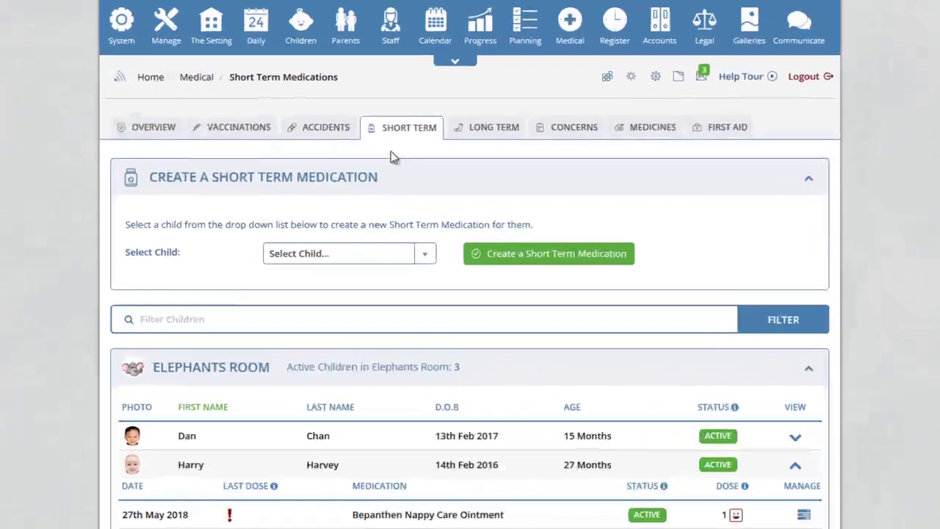
{"action": "mouse_move", "coordinate": [379, 35]}
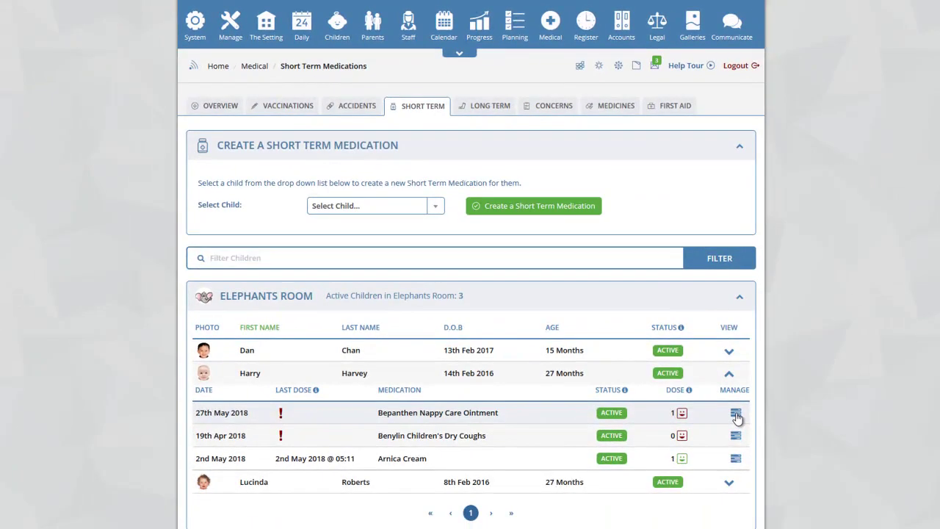
{"action": "left_click", "coordinate": [736, 416]}
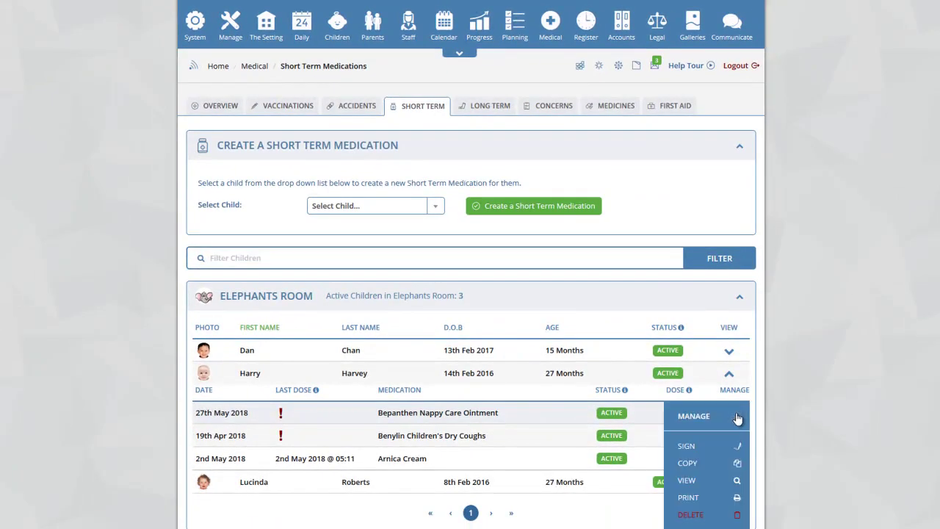
{"action": "left_click", "coordinate": [716, 447]}
Draw the permission signatures for both parents on the Bepanthen Nappy Care Ointment form and save the signed form
{"action": "scroll", "coordinate": [646, 424], "scroll_direction": "down", "scroll_amount": 3}
{"action": "scroll", "coordinate": [627, 326], "scroll_direction": "down", "scroll_amount": 3}
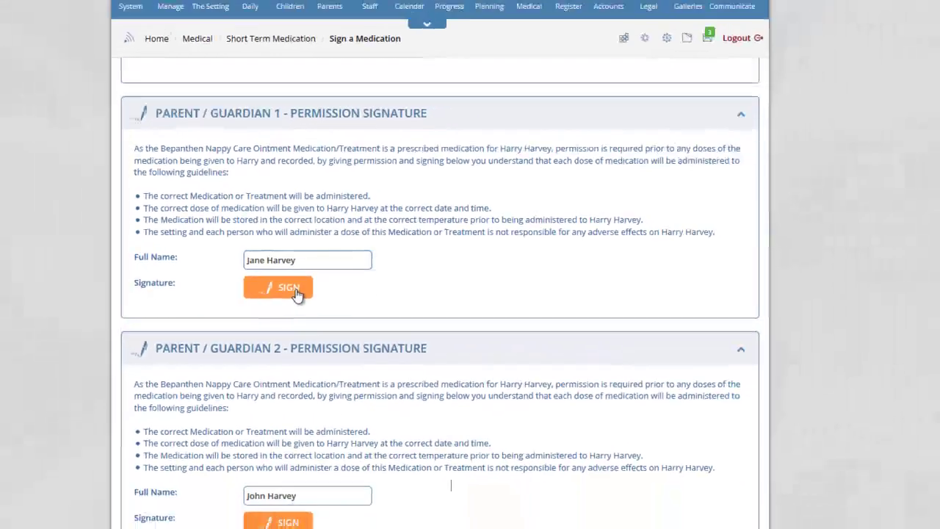
{"action": "left_click", "coordinate": [297, 294]}
{"action": "left_click_drag", "start_coordinate": [98, 250], "coordinate": [304, 193]}
{"action": "mouse_move", "coordinate": [61, 177]}
{"action": "left_mouse_down"}
{"action": "mouse_move", "coordinate": [176, 208]}
{"action": "mouse_move", "coordinate": [107, 339]}
{"action": "left_mouse_up"}
{"action": "mouse_move", "coordinate": [211, 314]}
{"action": "left_mouse_down"}
{"action": "mouse_move", "coordinate": [237, 376]}
{"action": "mouse_move", "coordinate": [401, 359]}
{"action": "mouse_move", "coordinate": [563, 317]}
{"action": "mouse_move", "coordinate": [492, 387]}
{"action": "left_mouse_up"}
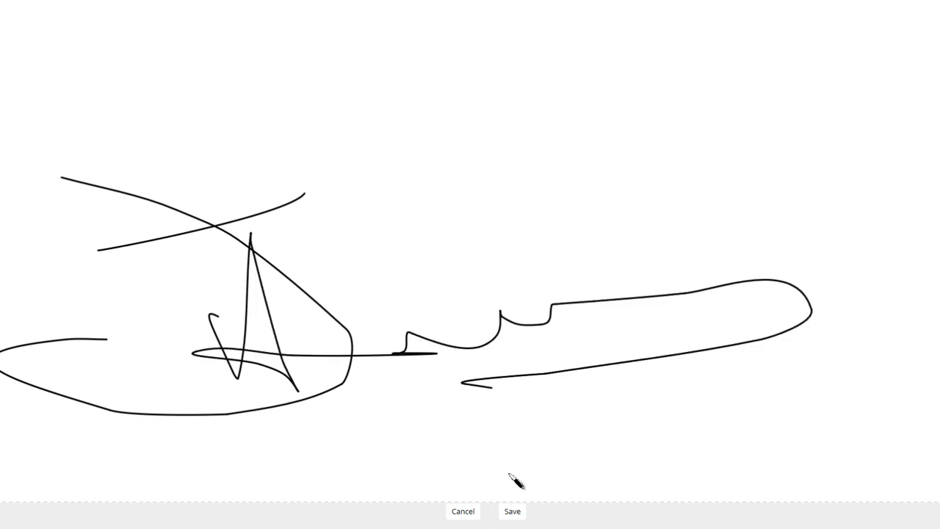
{"action": "left_click", "coordinate": [512, 512]}
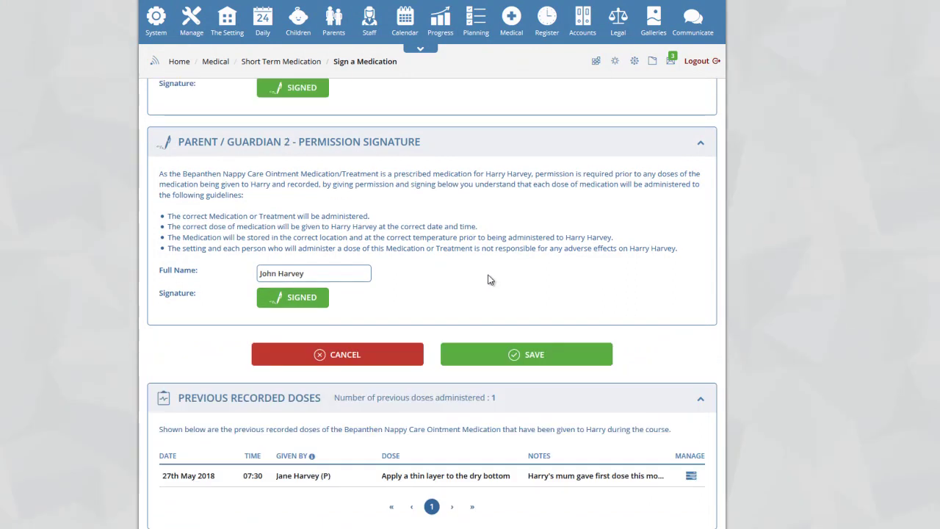
{"action": "left_click", "coordinate": [542, 358]}
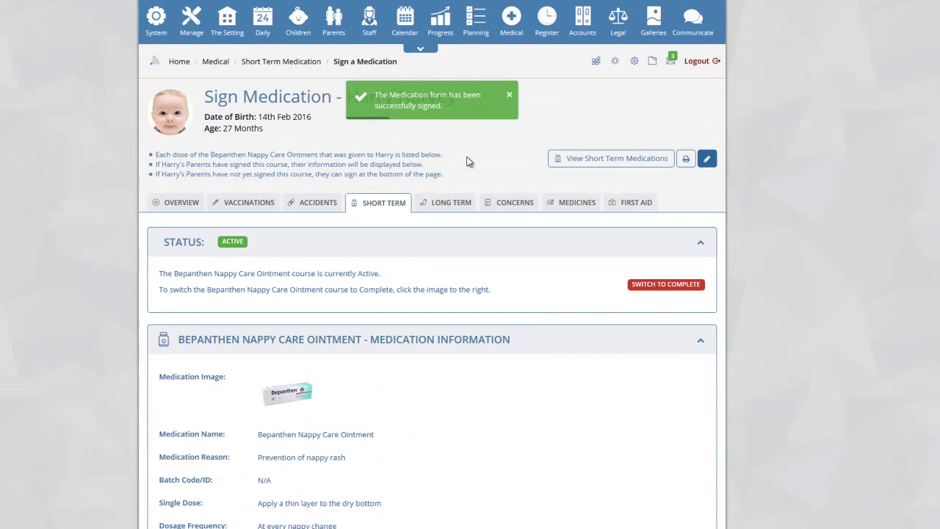
Review the signed form's permission signatures, recorded doses and course completion section, and return to the short term medications list
{"action": "scroll", "coordinate": [471, 160], "scroll_direction": "down", "scroll_amount": 8}
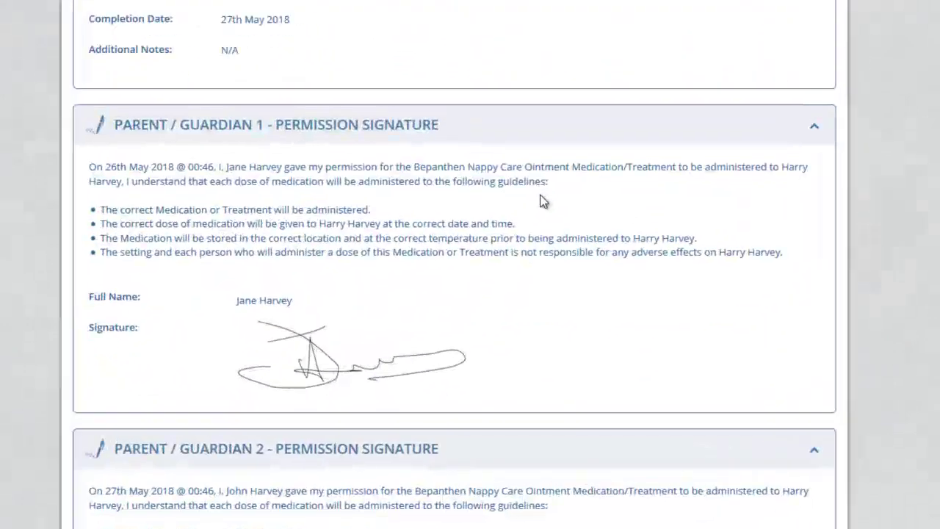
{"action": "scroll", "coordinate": [544, 201], "scroll_direction": "down", "scroll_amount": 5}
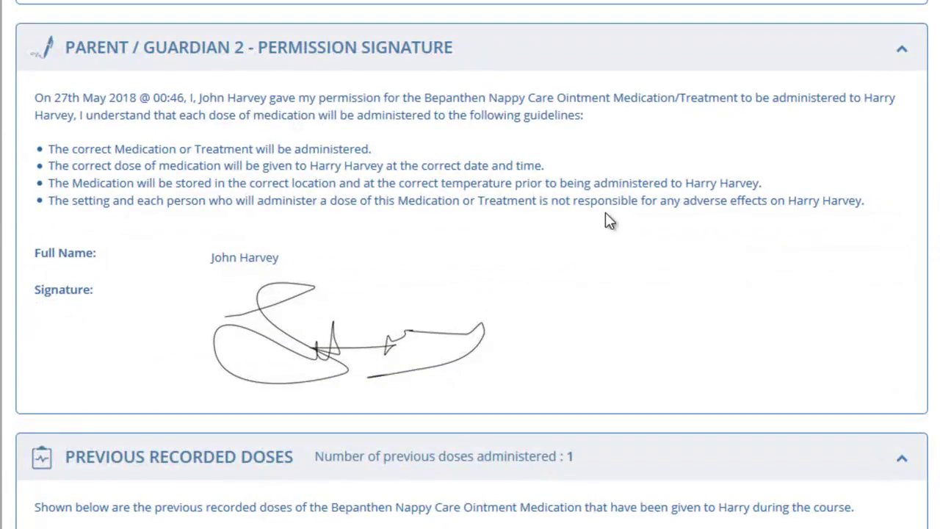
{"action": "scroll", "coordinate": [640, 194], "scroll_direction": "down", "scroll_amount": 6}
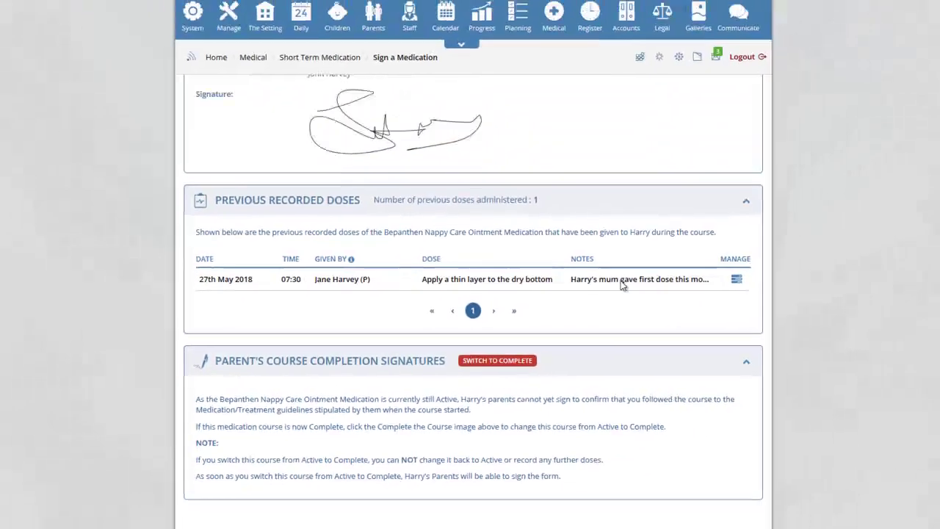
{"action": "scroll", "coordinate": [622, 285], "scroll_direction": "up", "scroll_amount": 15}
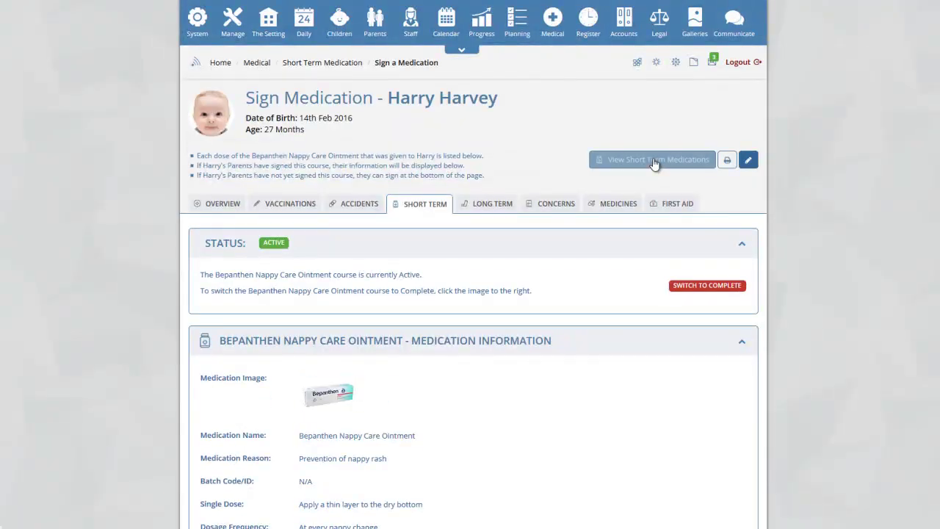
{"action": "left_click", "coordinate": [654, 161]}
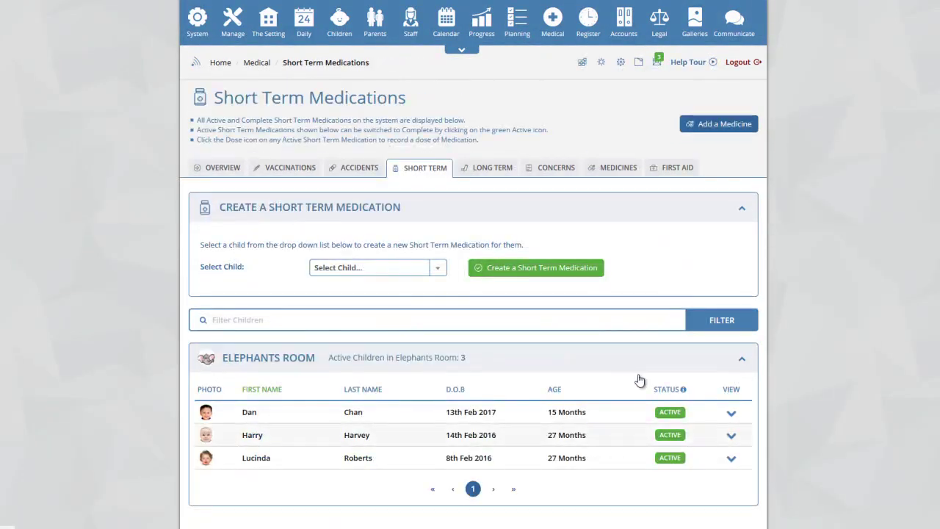
Expand the second child's medications again and view the dose recording form for Bepanthen Nappy Care Ointment
{"action": "scroll", "coordinate": [661, 368], "scroll_direction": "down", "scroll_amount": 1}
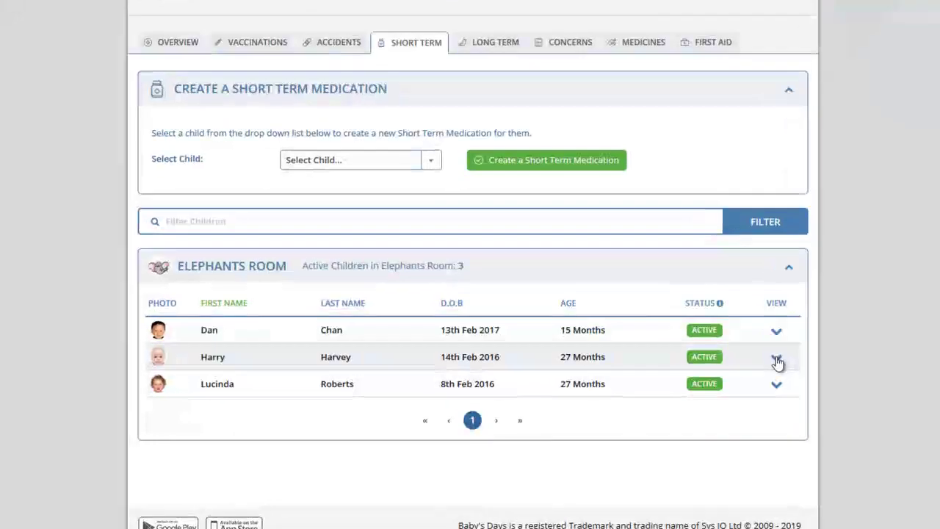
{"action": "left_click", "coordinate": [777, 360]}
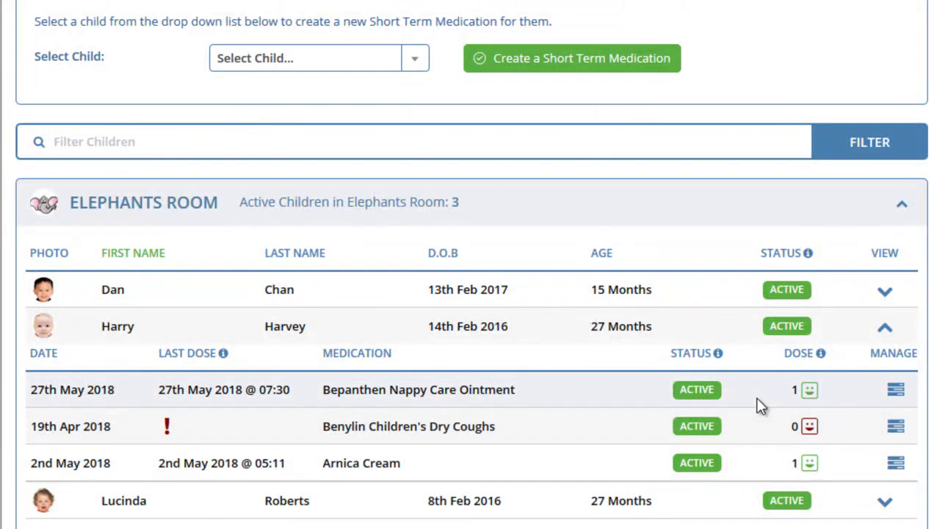
{"action": "left_click", "coordinate": [808, 392]}
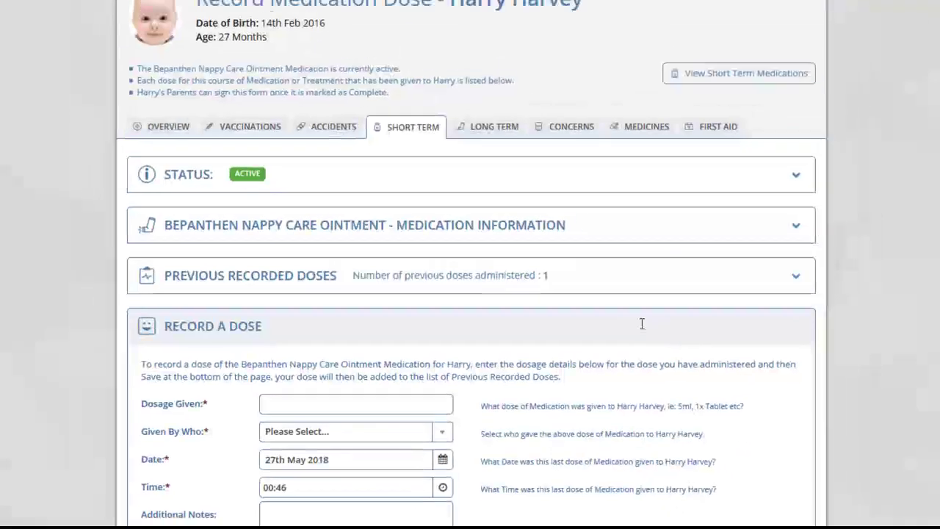
{"action": "scroll", "coordinate": [618, 325], "scroll_direction": "down", "scroll_amount": 2}
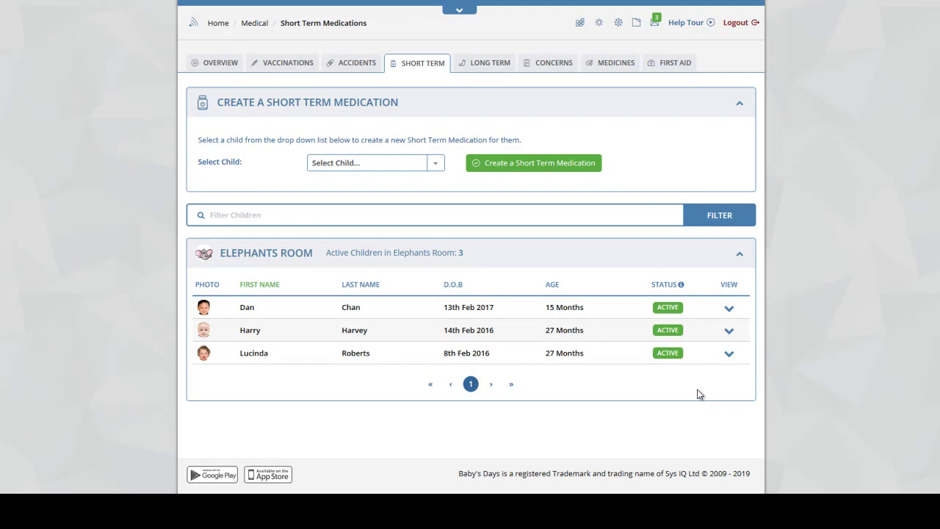
Switch the second Elephants Room child's Bepanthen Nappy Care Ointment course from Active to Complete
{"action": "left_click", "coordinate": [742, 329]}
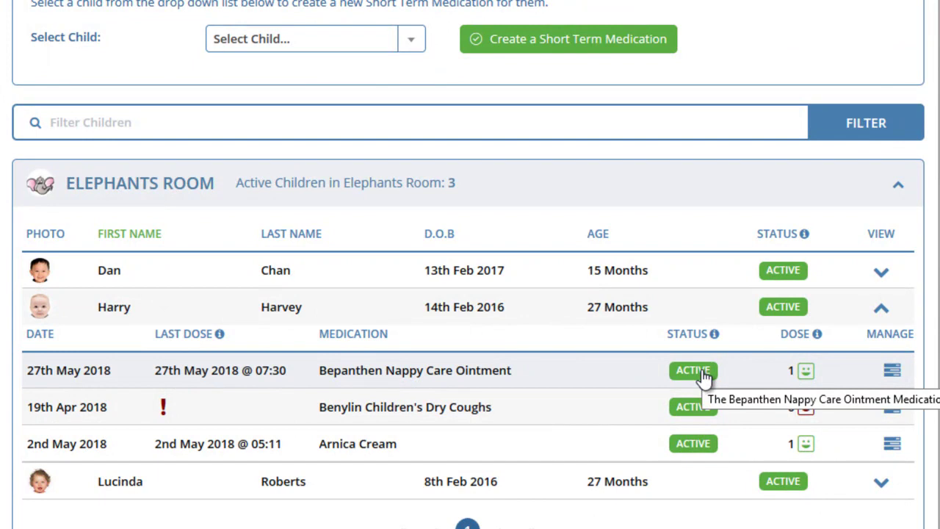
{"action": "left_click", "coordinate": [704, 375]}
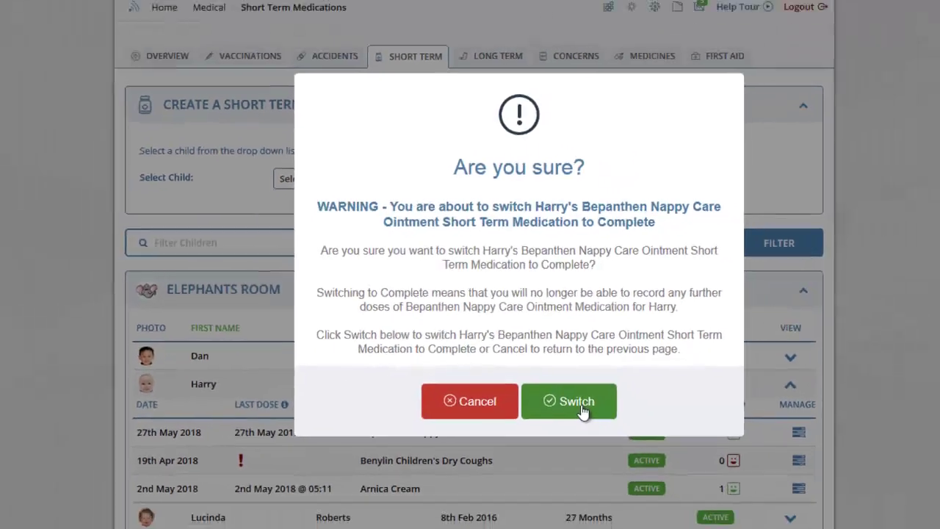
{"action": "left_click", "coordinate": [615, 451]}
Expand the second child's medications and open the completed Bepanthen Nappy Care Ointment course for signing
{"action": "left_click", "coordinate": [736, 433]}
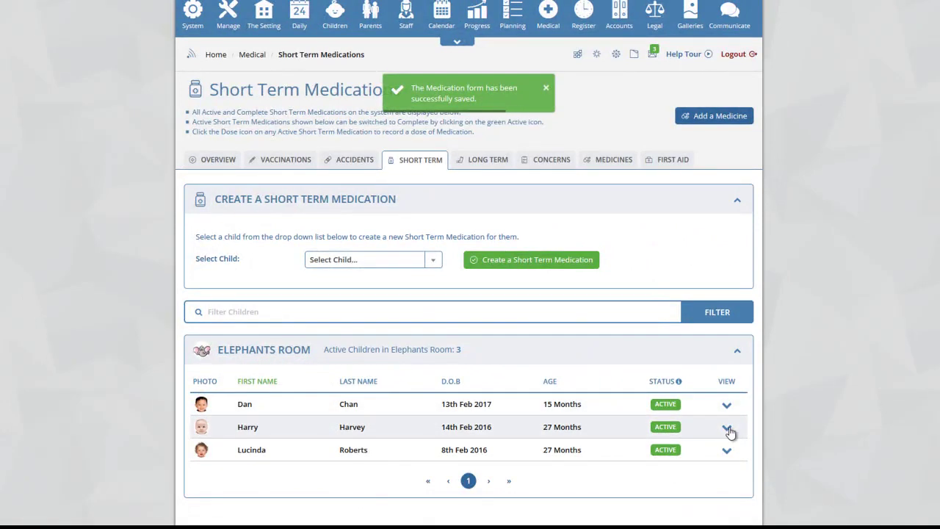
{"action": "scroll", "coordinate": [727, 432], "scroll_direction": "down", "scroll_amount": 2}
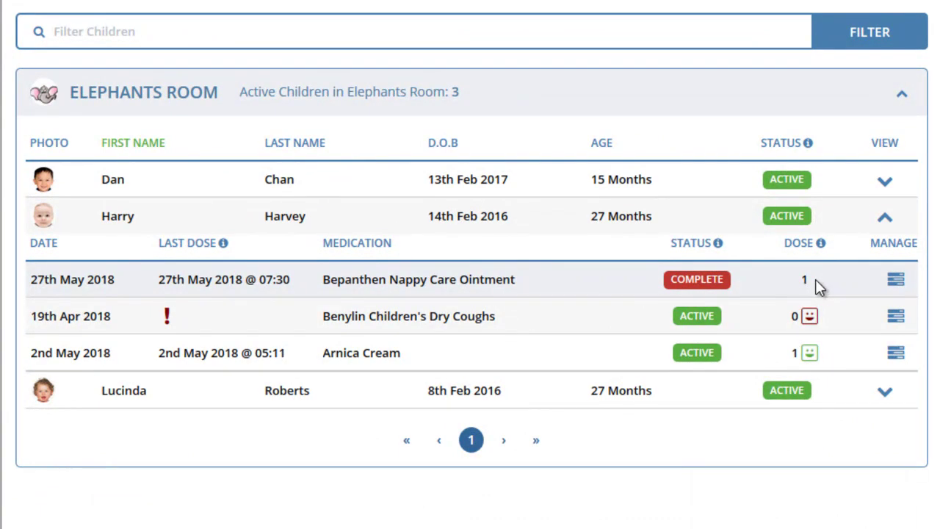
{"action": "left_click", "coordinate": [895, 280]}
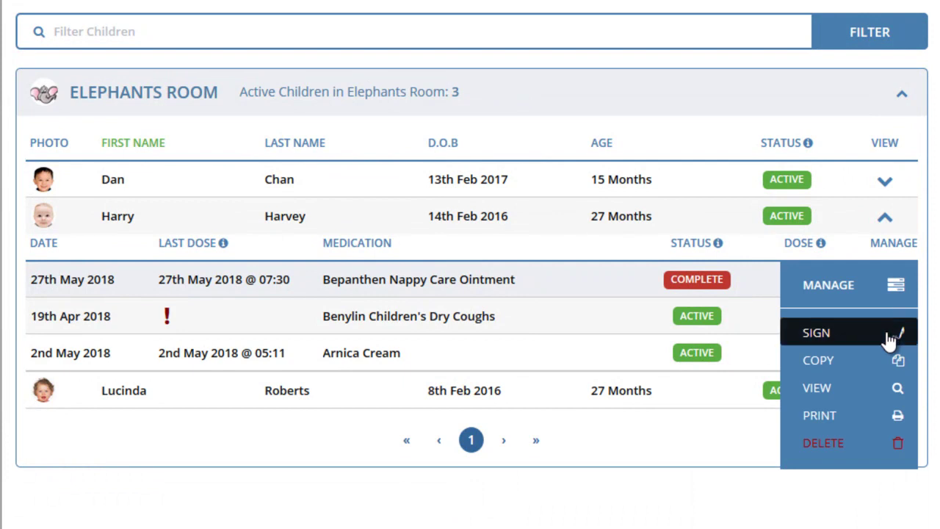
{"action": "left_click", "coordinate": [890, 335]}
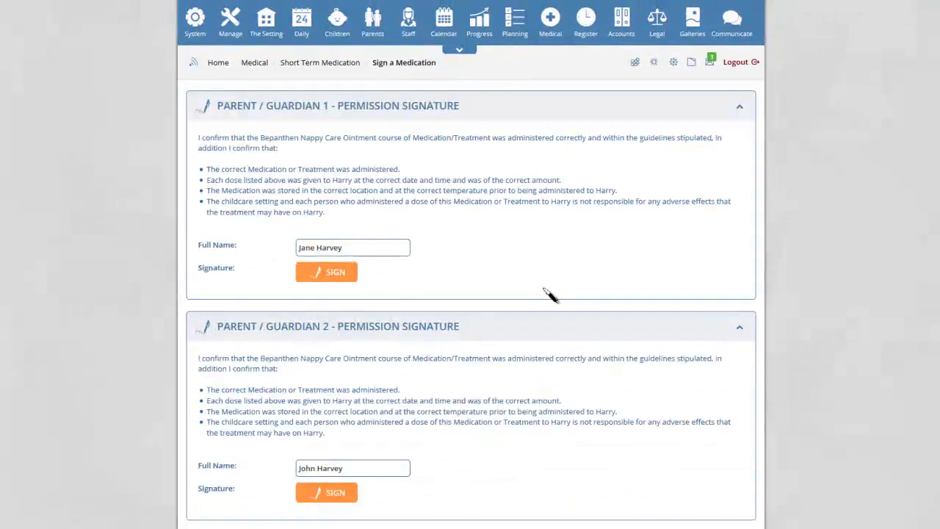
Draw both parents' signatures confirming the Bepanthen Nappy Care Ointment course was administered correctly, and save the signed form
{"action": "scroll", "coordinate": [536, 287], "scroll_direction": "down", "scroll_amount": 1}
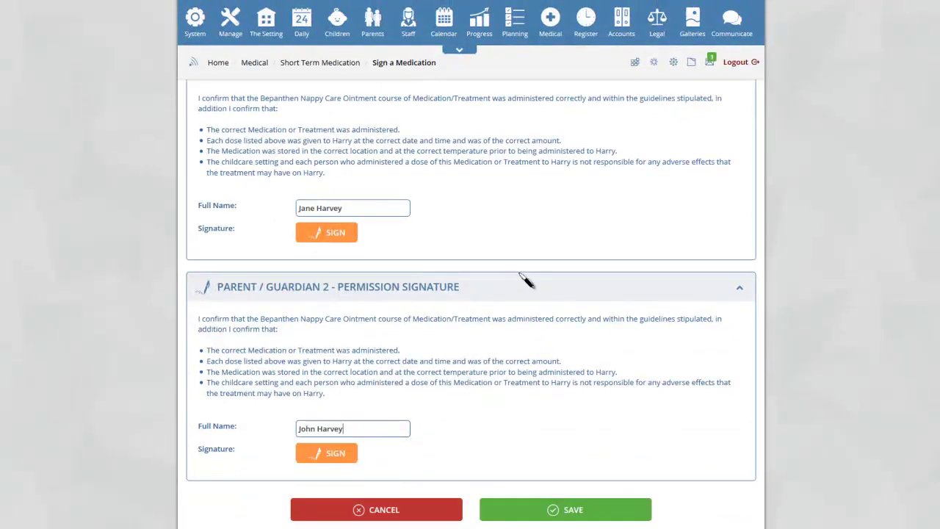
{"action": "left_click", "coordinate": [341, 235]}
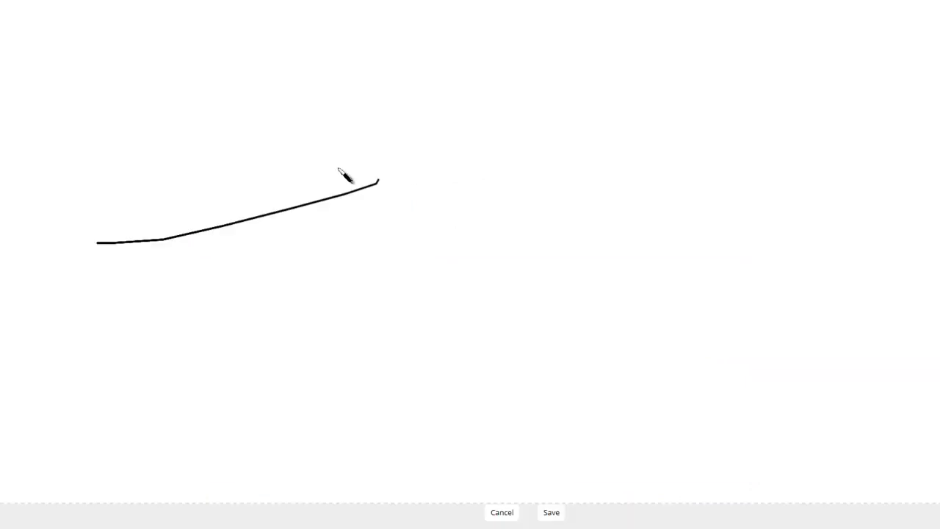
{"action": "mouse_move", "coordinate": [162, 159]}
{"action": "left_mouse_down"}
{"action": "mouse_move", "coordinate": [419, 358]}
{"action": "mouse_move", "coordinate": [433, 297]}
{"action": "left_mouse_up"}
{"action": "left_click_drag", "start_coordinate": [776, 169], "coordinate": [602, 357]}
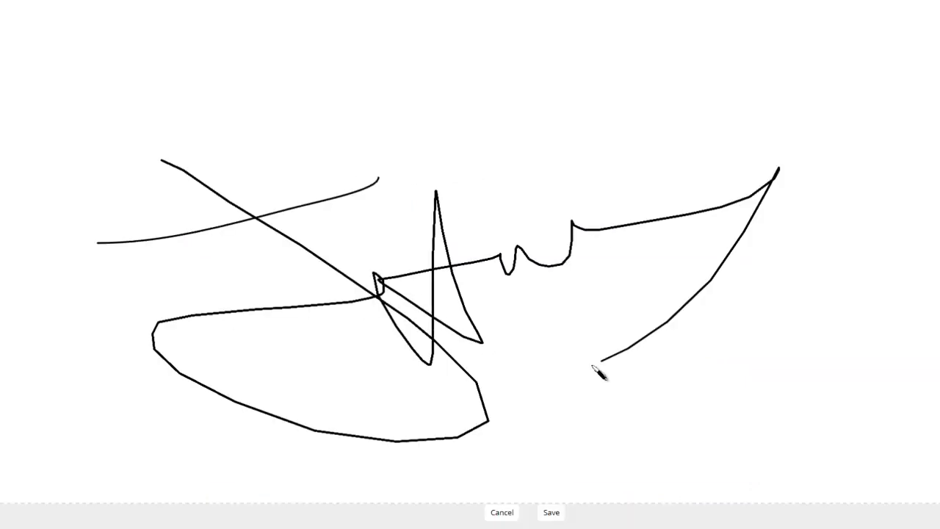
{"action": "left_click", "coordinate": [551, 512]}
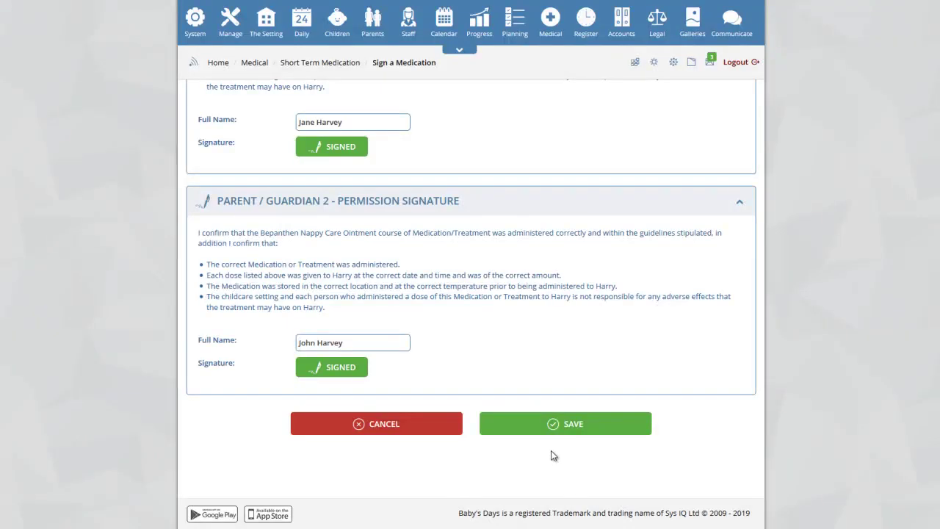
{"action": "left_click", "coordinate": [567, 427]}
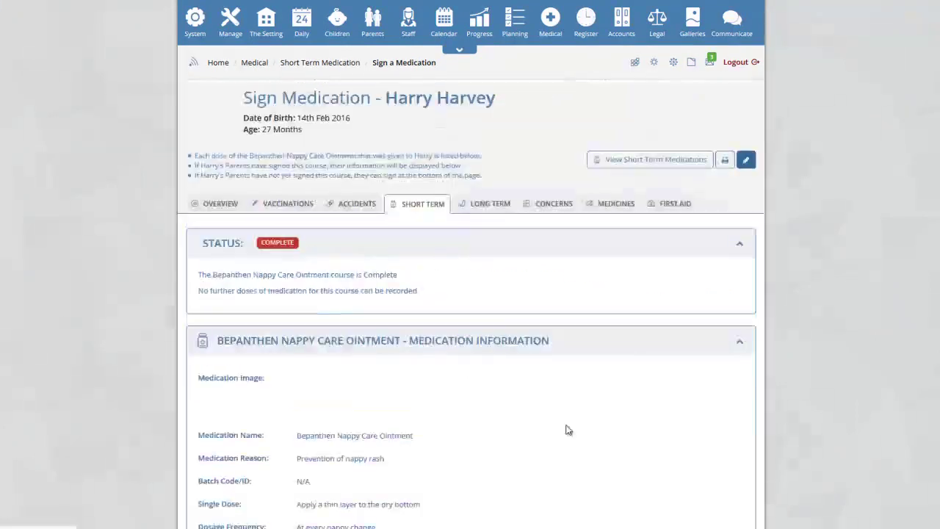
Review the completed course's status, medication information, permission signatures, recorded doses and completion signatures
{"action": "scroll", "coordinate": [645, 348], "scroll_direction": "up", "scroll_amount": 1}
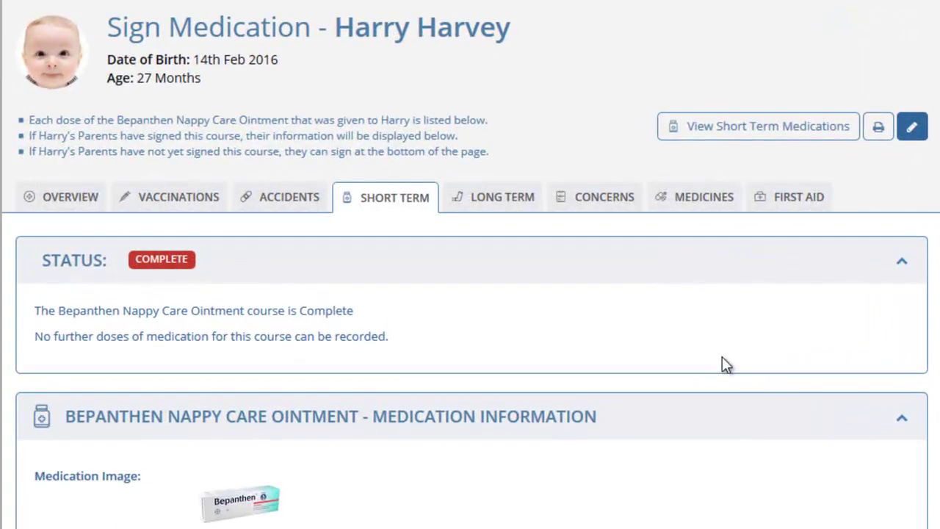
{"action": "scroll", "coordinate": [723, 356], "scroll_direction": "down", "scroll_amount": 5}
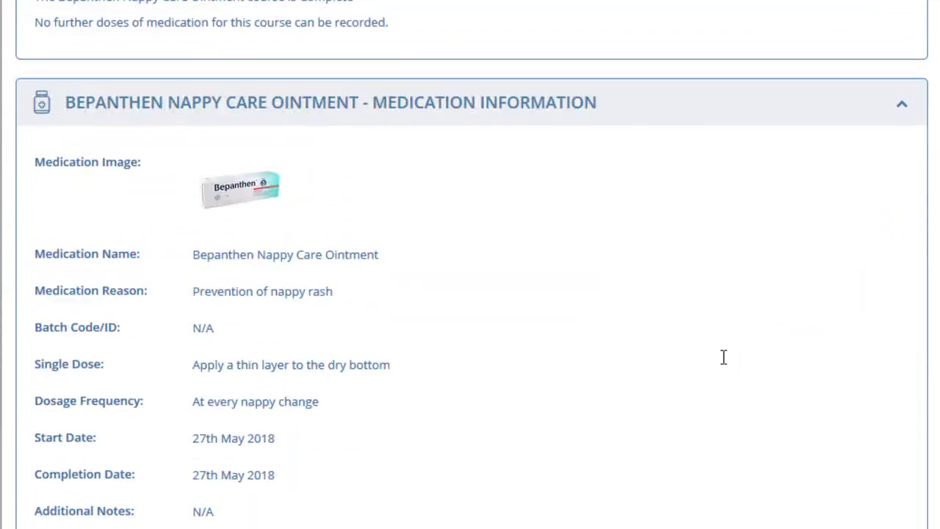
{"action": "scroll", "coordinate": [514, 336], "scroll_direction": "down", "scroll_amount": 6}
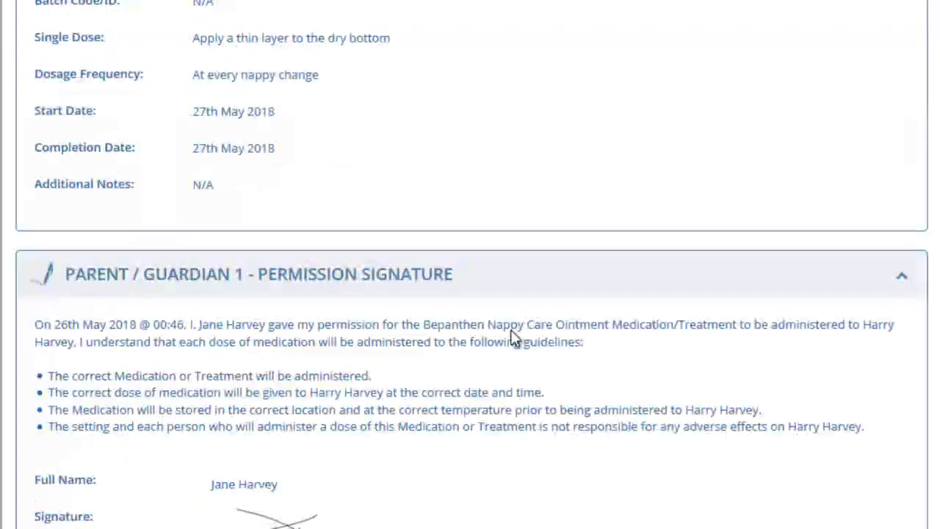
{"action": "scroll", "coordinate": [548, 332], "scroll_direction": "down", "scroll_amount": 6}
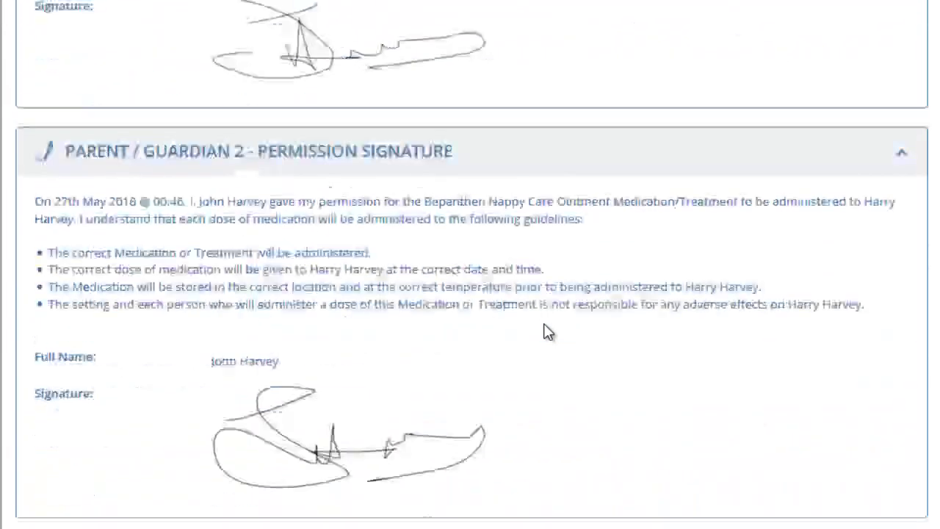
{"action": "scroll", "coordinate": [616, 329], "scroll_direction": "down", "scroll_amount": 6}
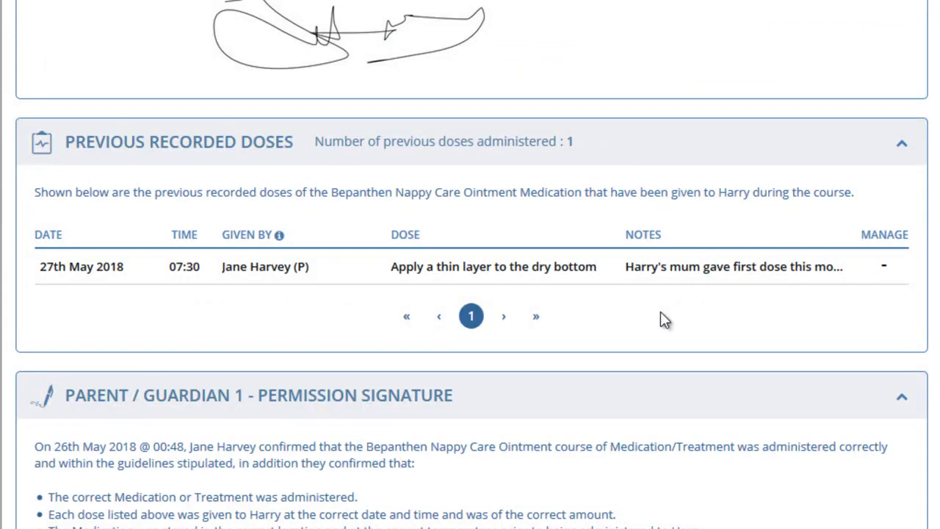
{"action": "scroll", "coordinate": [664, 286], "scroll_direction": "down", "scroll_amount": 10}
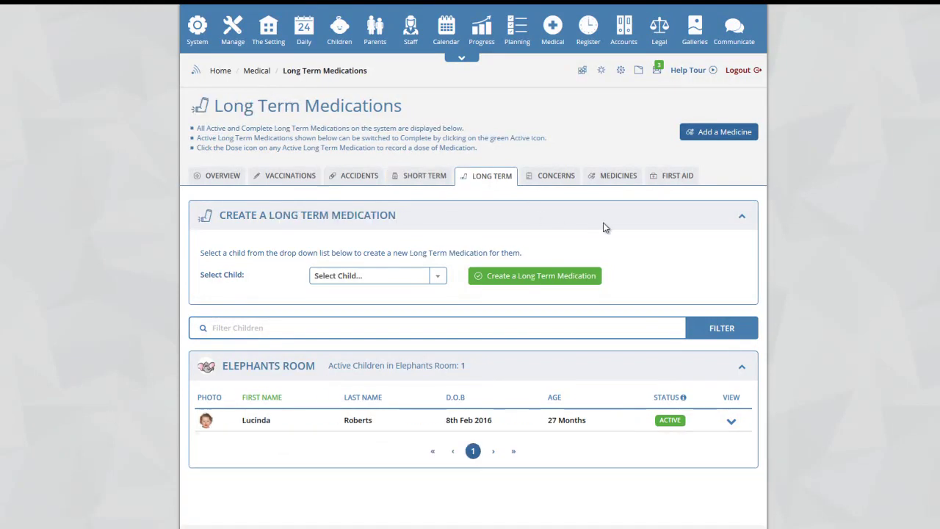
Open a new long term medication form for the same child and examine its specialist training, routine and emergency treatment, and previous dose sections
{"action": "left_click", "coordinate": [421, 280]}
{"action": "left_click", "coordinate": [359, 377]}
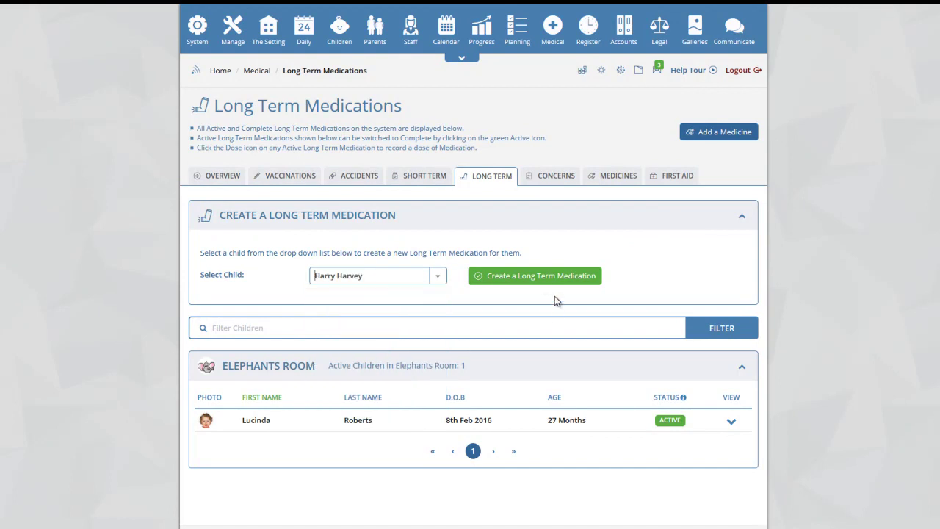
{"action": "left_click", "coordinate": [542, 281]}
{"action": "scroll", "coordinate": [493, 308], "scroll_direction": "down", "scroll_amount": 7}
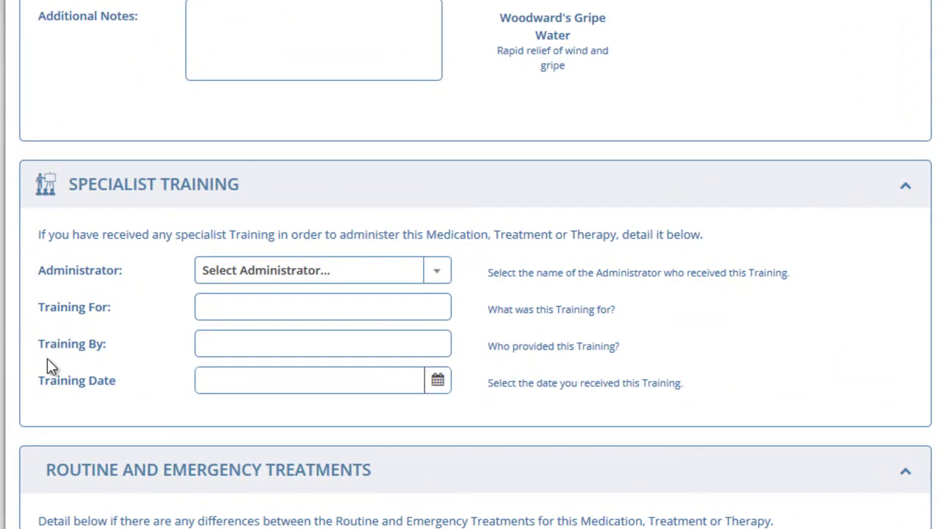
{"action": "scroll", "coordinate": [45, 360], "scroll_direction": "down", "scroll_amount": 4}
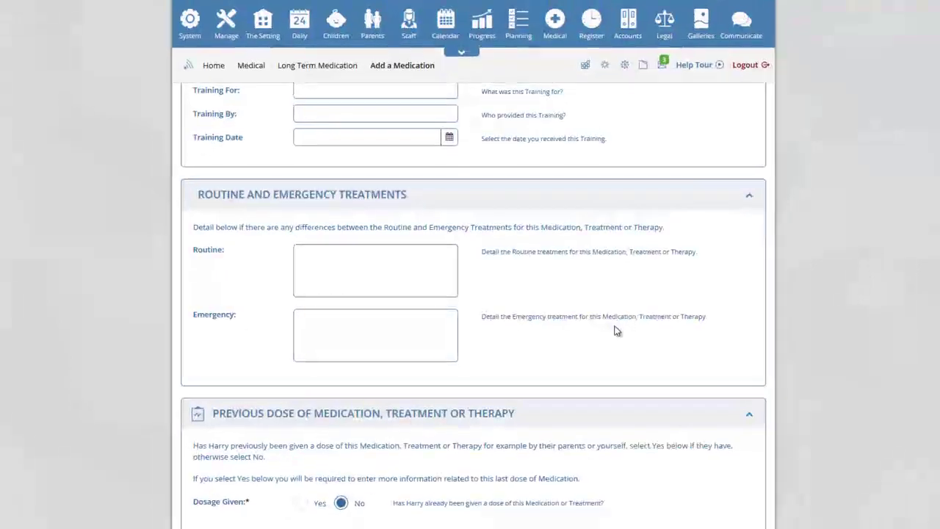
{"action": "scroll", "coordinate": [618, 324], "scroll_direction": "up", "scroll_amount": 15}
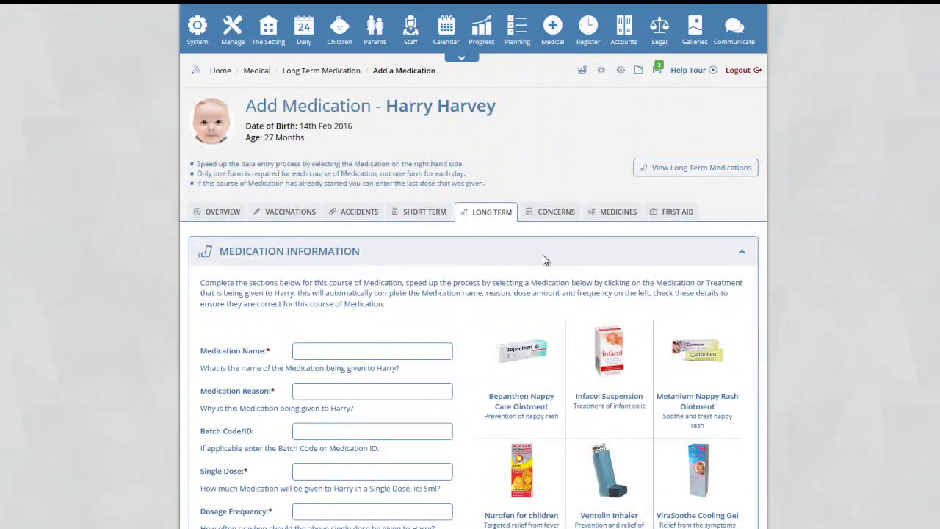
Go to the Concerns section and create a new concern form for the same child
{"action": "left_click", "coordinate": [549, 215]}
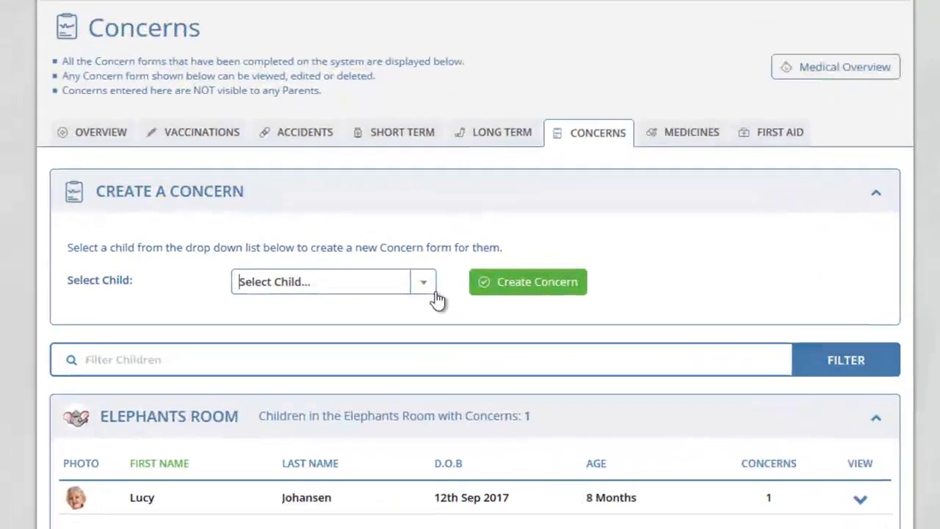
{"action": "left_click", "coordinate": [439, 277]}
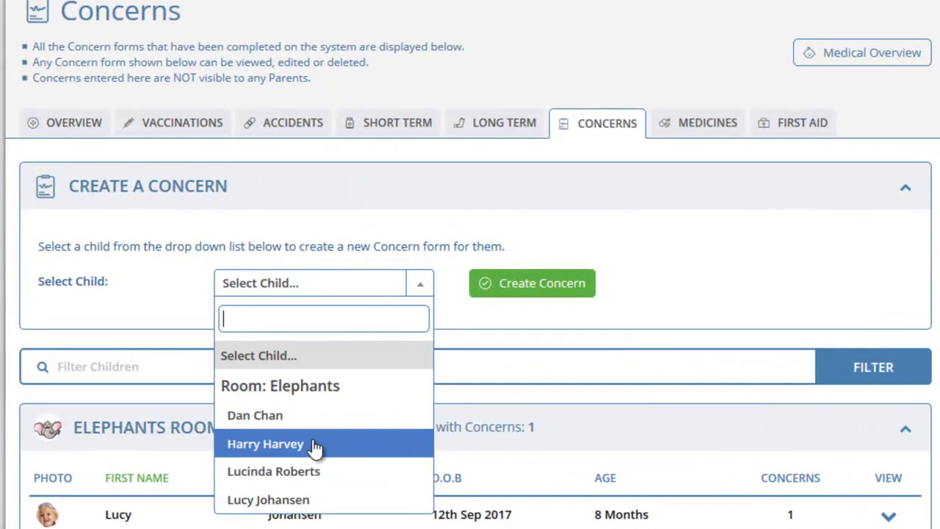
{"action": "left_click", "coordinate": [313, 445]}
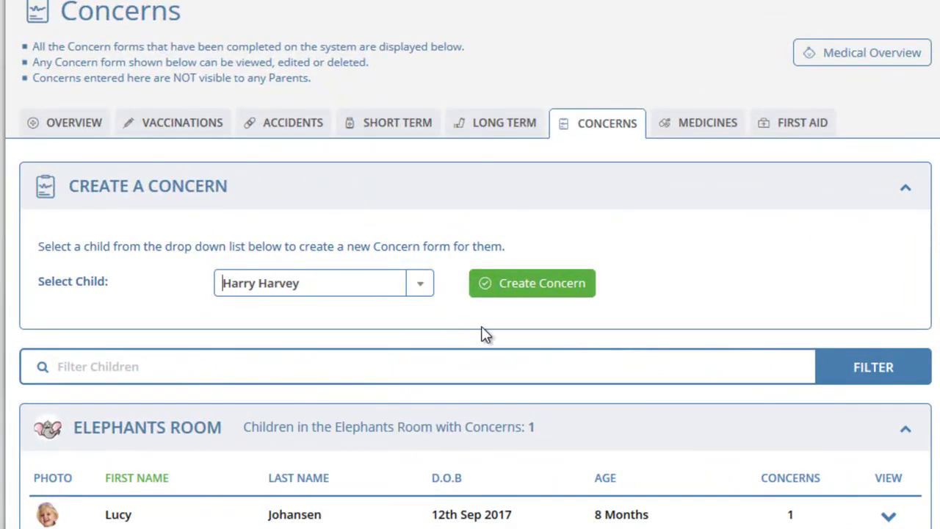
{"action": "left_click", "coordinate": [525, 292]}
{"action": "scroll", "coordinate": [479, 246], "scroll_direction": "down", "scroll_amount": 2}
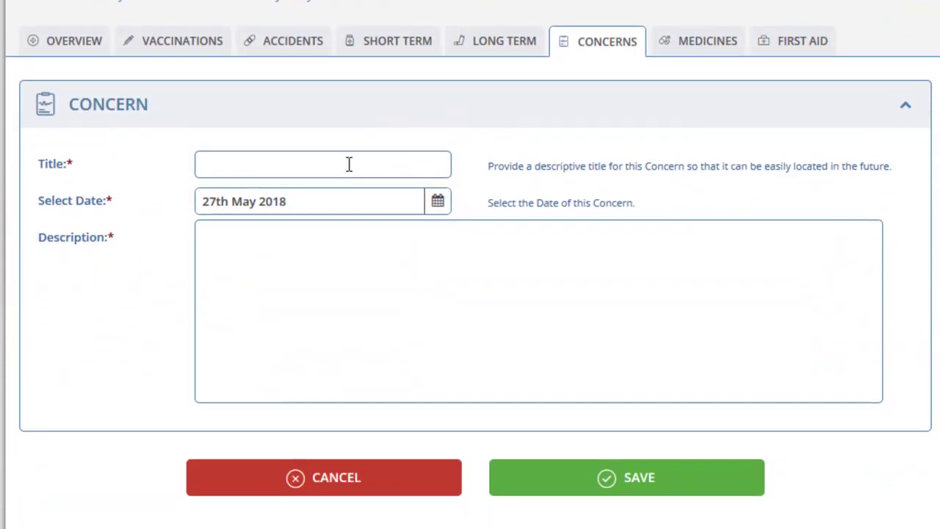
Title the concern "Speech Concerns", enter the description "Enter your concern description here.", select 27th May 2018 and save it
{"action": "left_click", "coordinate": [349, 164]}
{"action": "type", "text": "Speech Concerns"}
{"action": "left_click", "coordinate": [481, 272]}
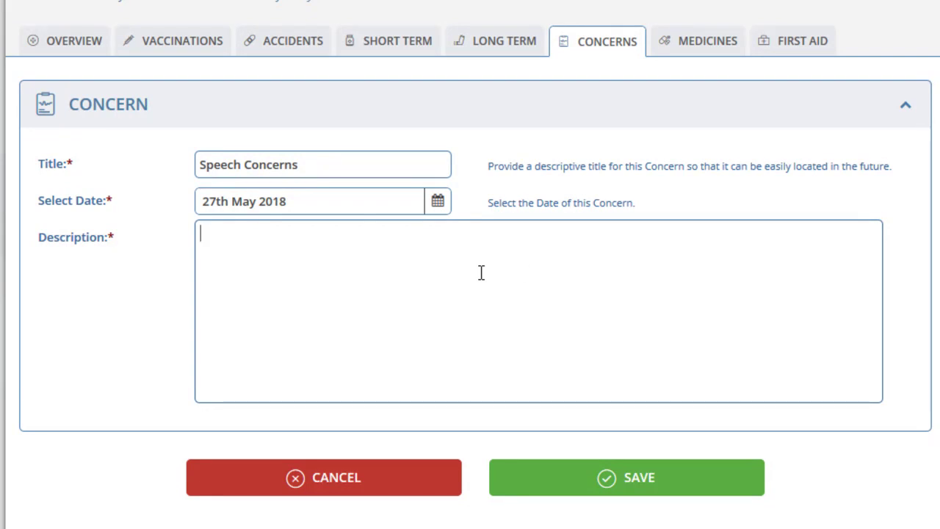
{"action": "type", "text": "Enter your concern description here."}
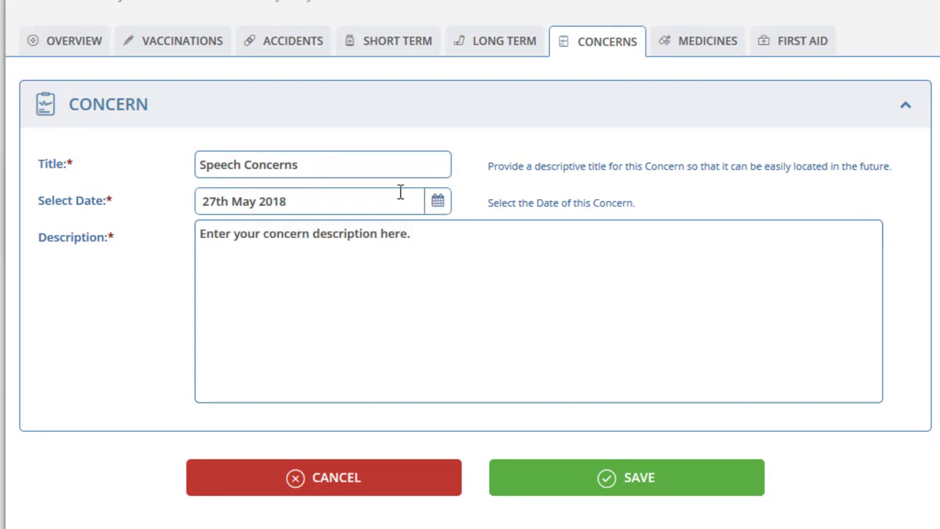
{"action": "left_click", "coordinate": [437, 206]}
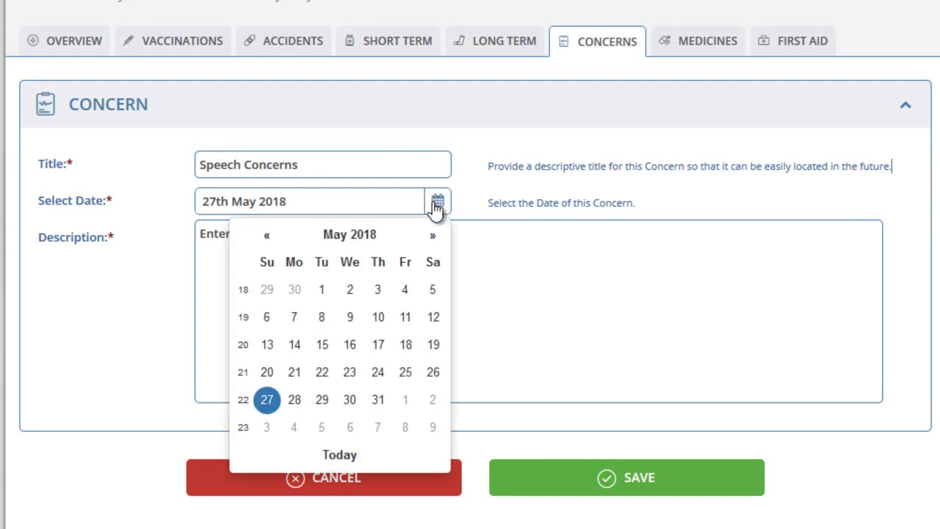
{"action": "left_click", "coordinate": [269, 397]}
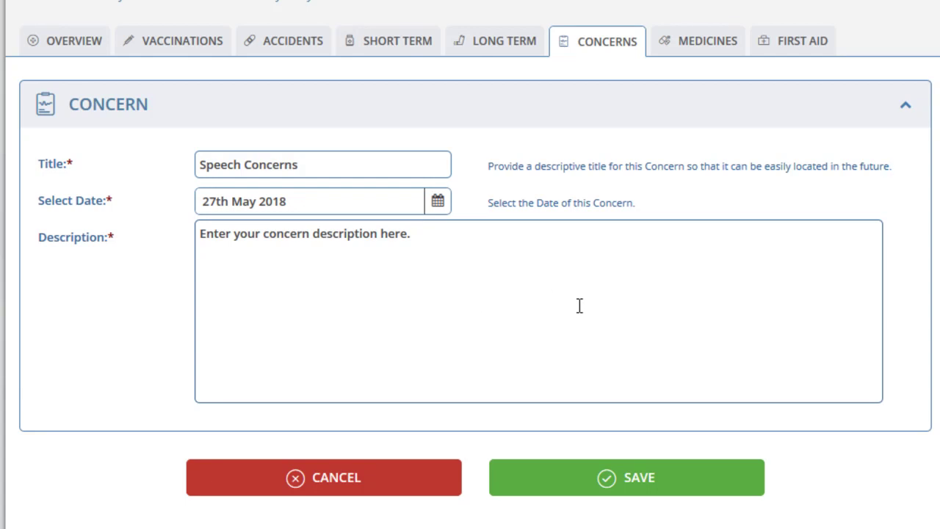
{"action": "left_click", "coordinate": [630, 487]}
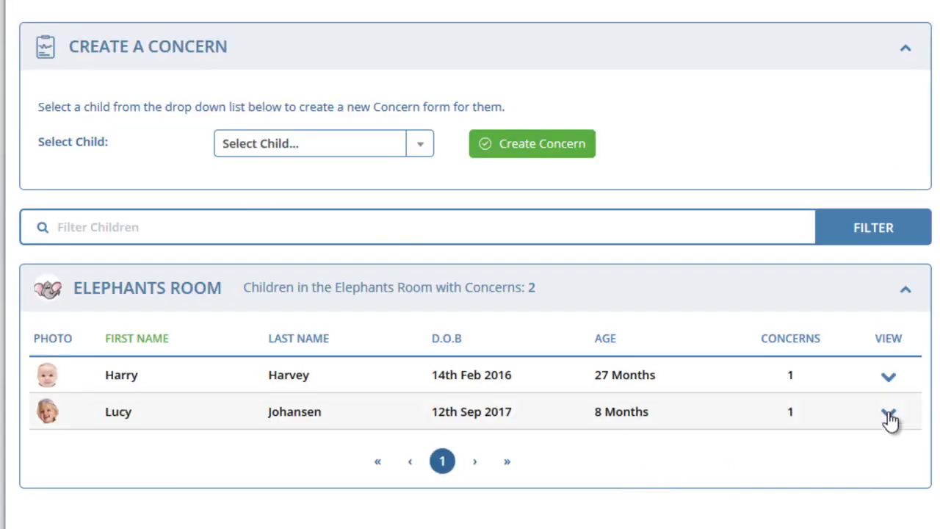
Expand the child's concerns and view the management options for the Speech Concerns entry
{"action": "left_click", "coordinate": [890, 380]}
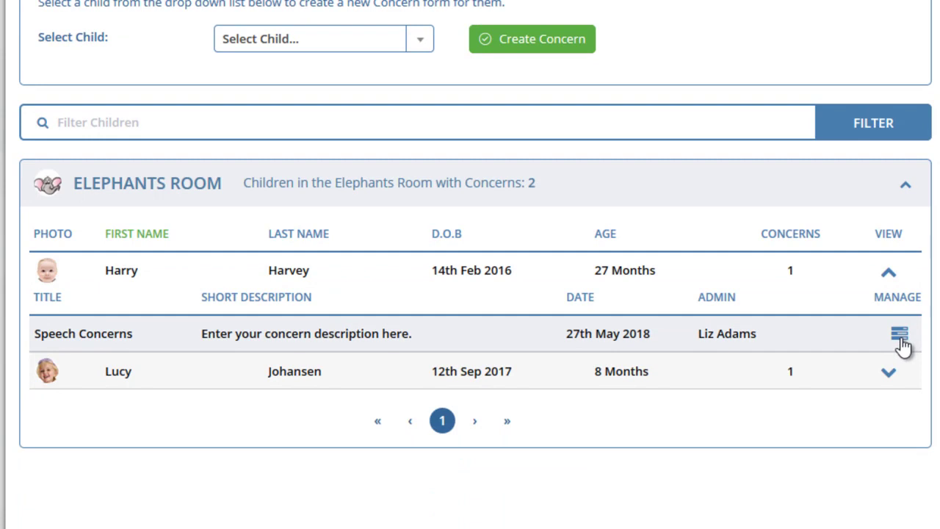
{"action": "left_click", "coordinate": [902, 444]}
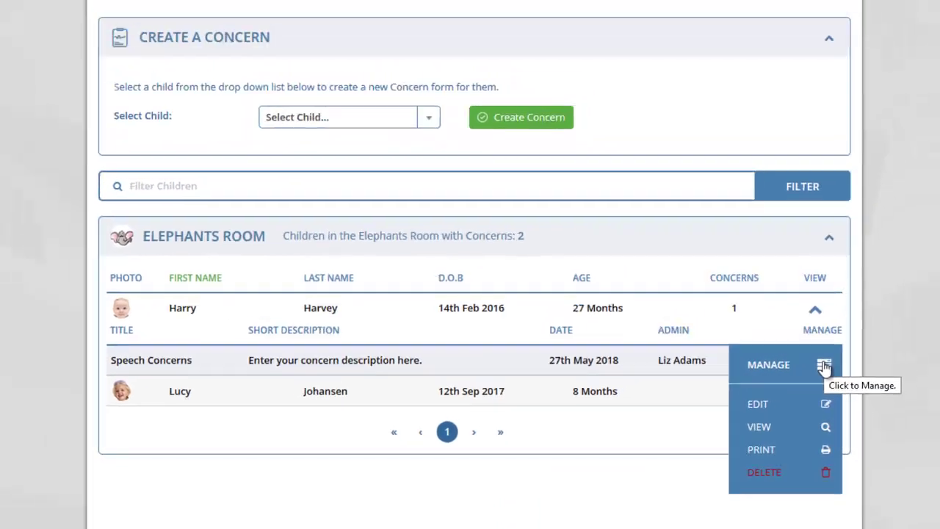
{"action": "left_click", "coordinate": [902, 340]}
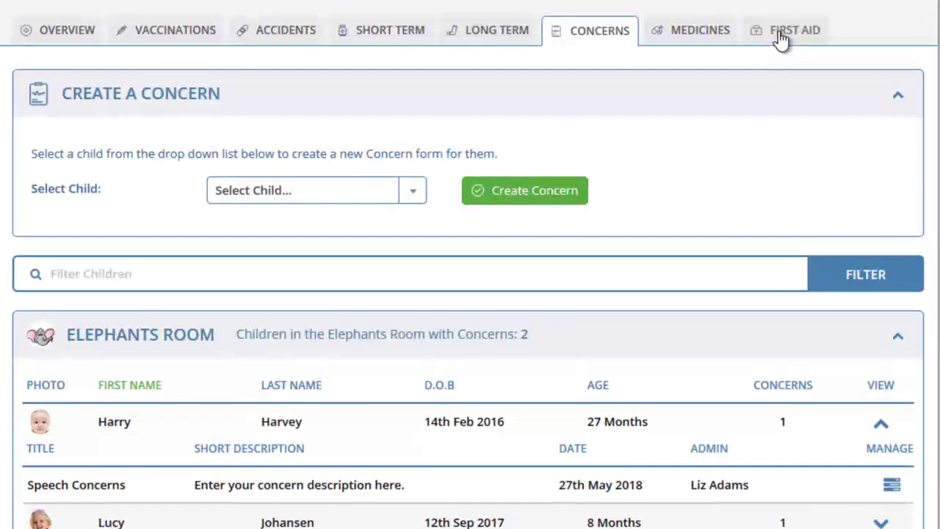
Go to the First Aid section and create a Large first aid box located in "Kitchen" with the notes "Add your notes here."
{"action": "left_click", "coordinate": [720, 77]}
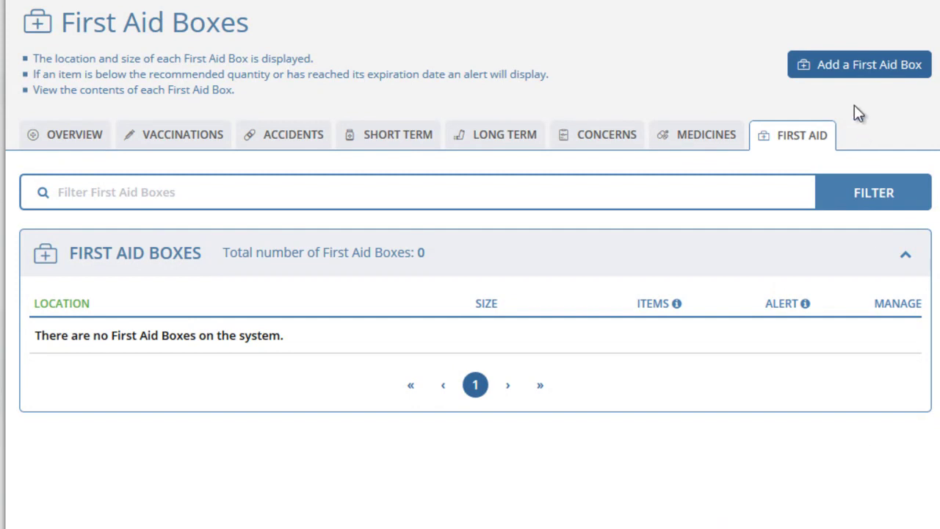
{"action": "left_click", "coordinate": [856, 71]}
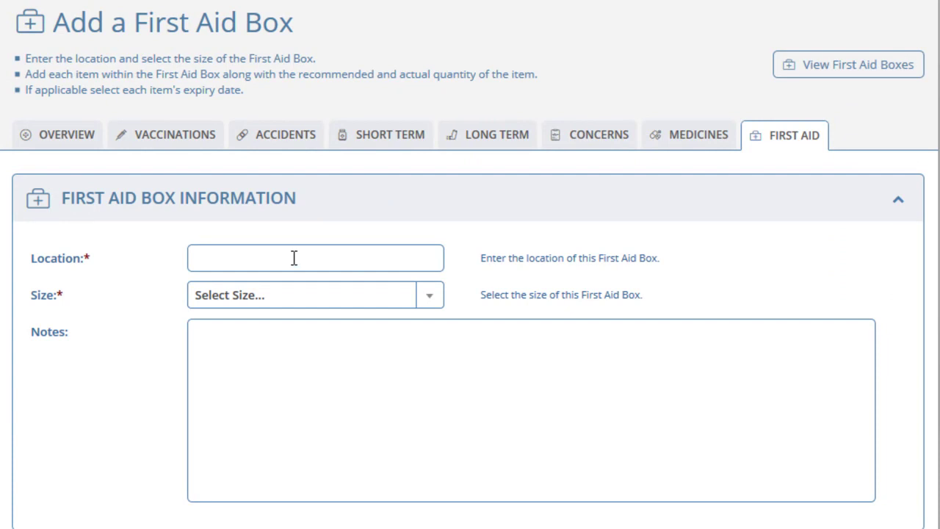
{"action": "type", "text": "Kitchen"}
{"action": "left_click", "coordinate": [433, 296]}
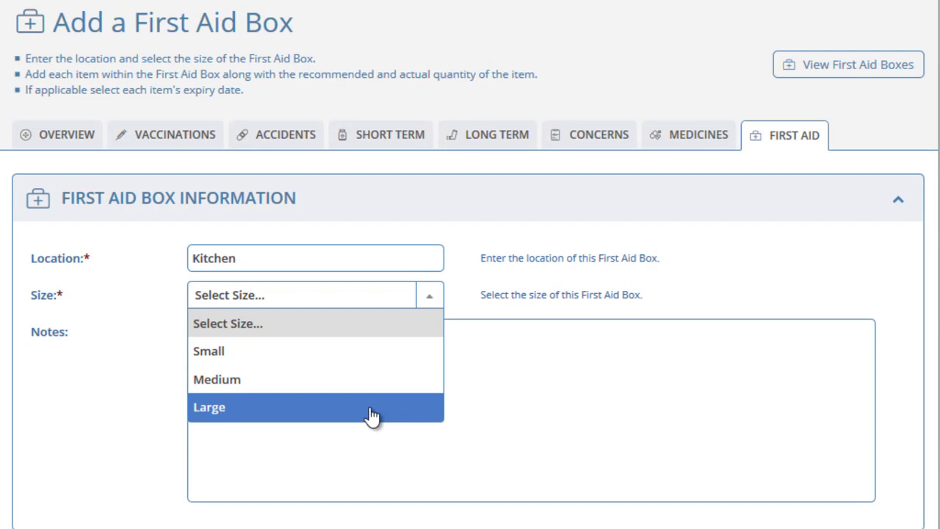
{"action": "left_click", "coordinate": [369, 408]}
{"action": "left_click", "coordinate": [535, 367]}
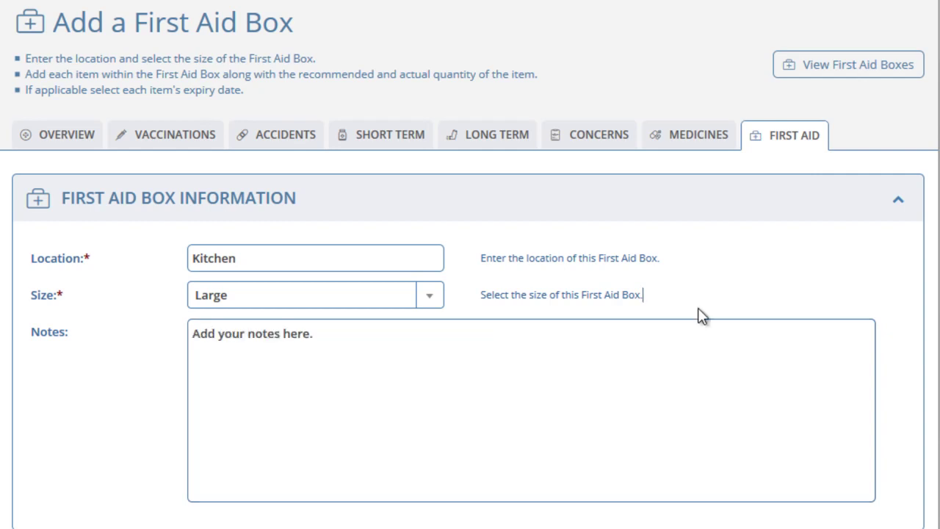
Enter the first item as "Large plasters" with the notes "Not very sticky", recommended quantity 8 and actual quantity 5
{"action": "scroll", "coordinate": [657, 290], "scroll_direction": "down", "scroll_amount": 3}
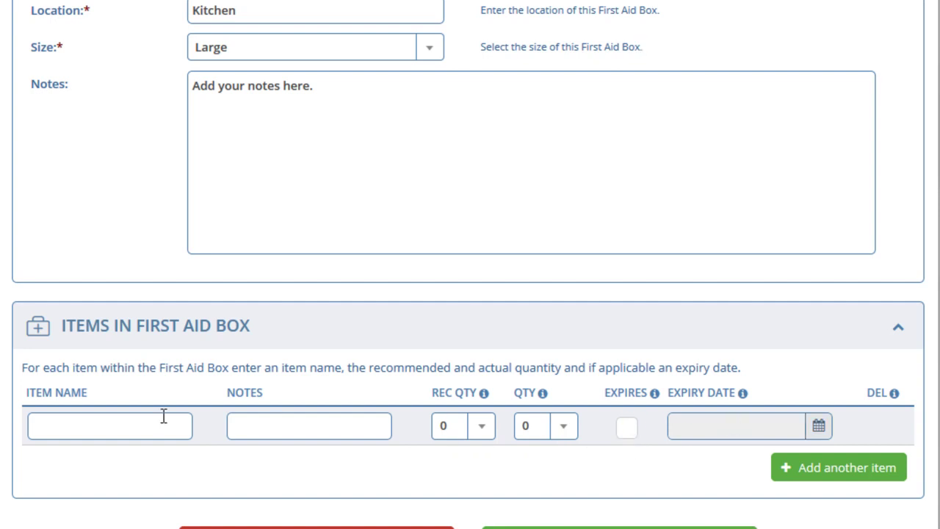
{"action": "left_click", "coordinate": [70, 422]}
{"action": "type", "text": "Large plasters"}
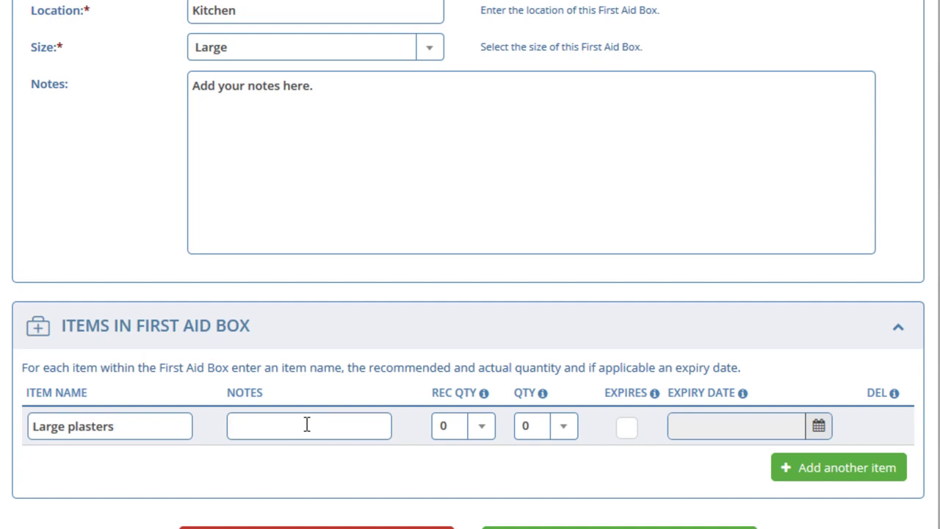
{"action": "type", "text": "Not very sticky"}
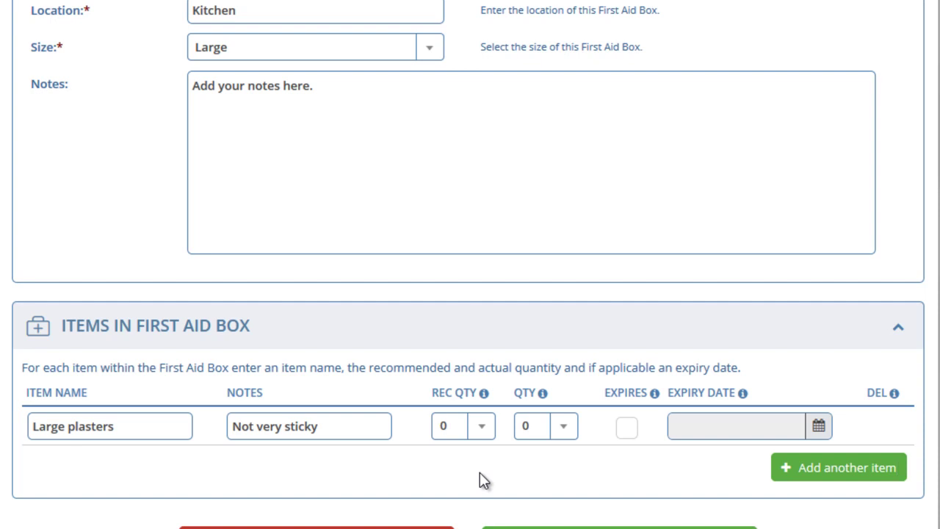
{"action": "left_click", "coordinate": [482, 427]}
{"action": "scroll", "coordinate": [462, 500], "scroll_direction": "down", "scroll_amount": 3}
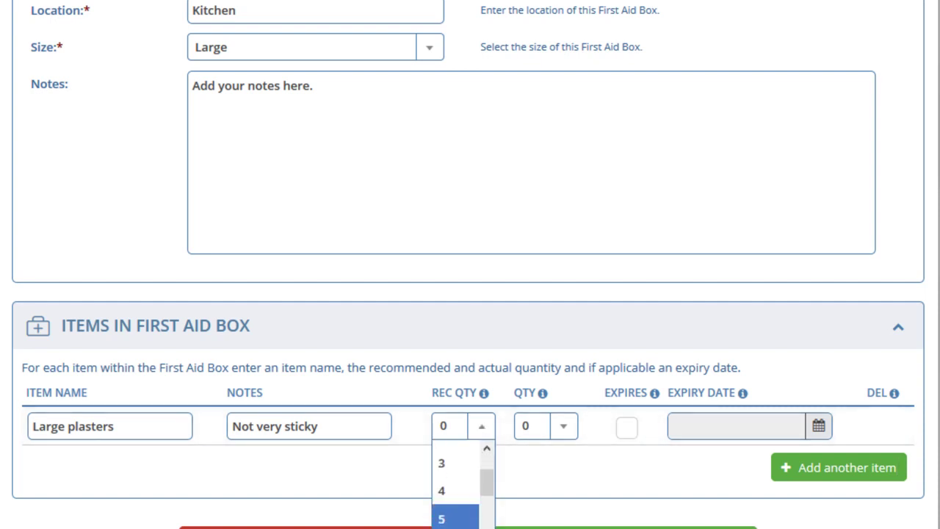
{"action": "type", "text": "8"}
{"action": "key", "text": "Return"}
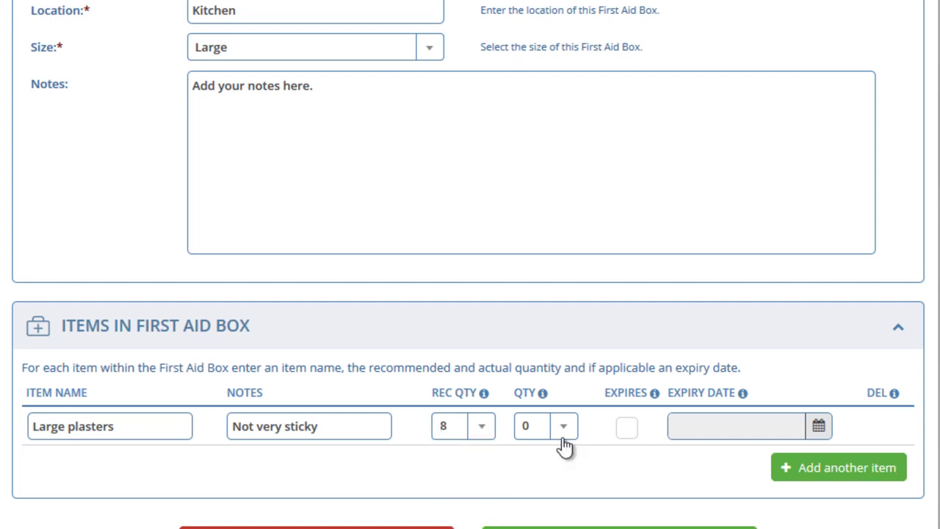
{"action": "left_click", "coordinate": [565, 428]}
{"action": "type", "text": "5"}
{"action": "key", "text": "Return"}
Mark the large plasters as an expiring item and set their expiry date to 20th September 2018
{"action": "left_click", "coordinate": [629, 429]}
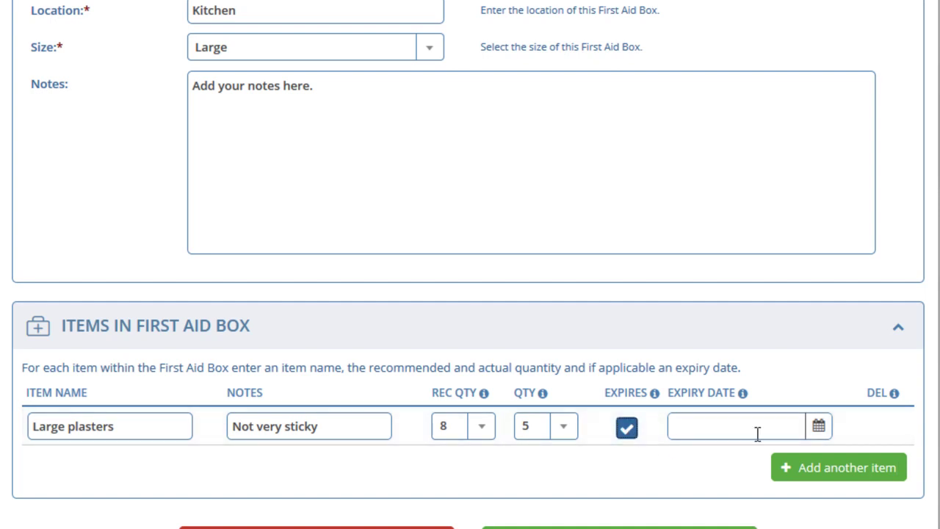
{"action": "left_click", "coordinate": [818, 427]}
{"action": "left_click", "coordinate": [850, 201]}
{"action": "left_click", "coordinate": [851, 201]}
{"action": "left_click", "coordinate": [851, 201]}
{"action": "left_click", "coordinate": [850, 201]}
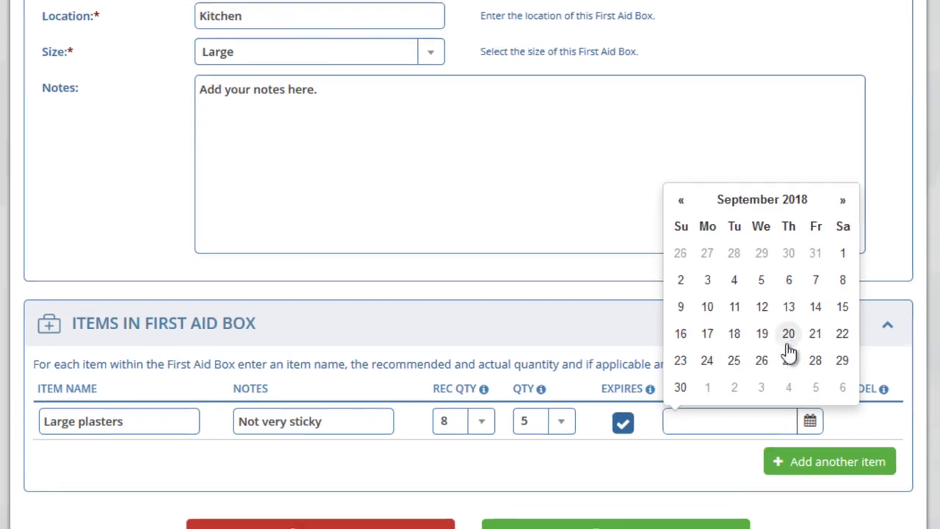
{"action": "left_click", "coordinate": [789, 335]}
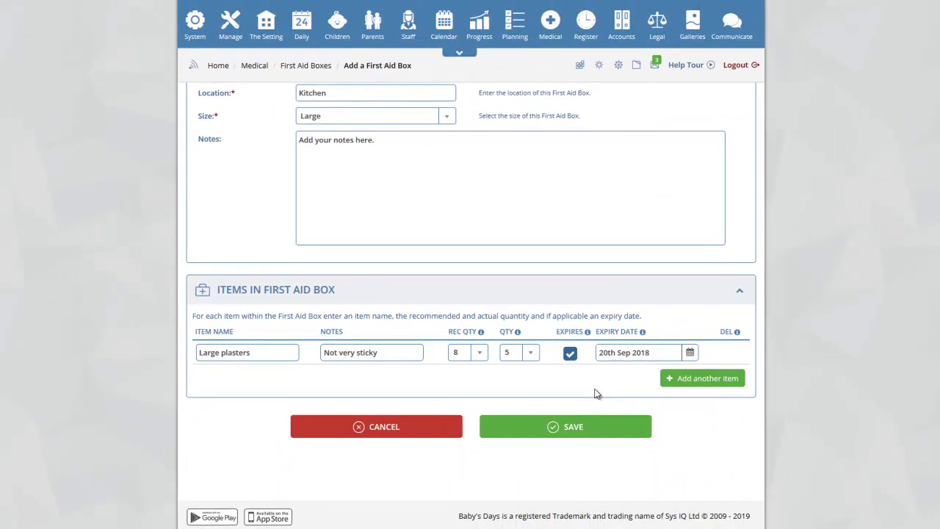
Add another item named "Large bandage" with recommended quantity 2 and actual quantity 3
{"action": "left_click", "coordinate": [705, 379]}
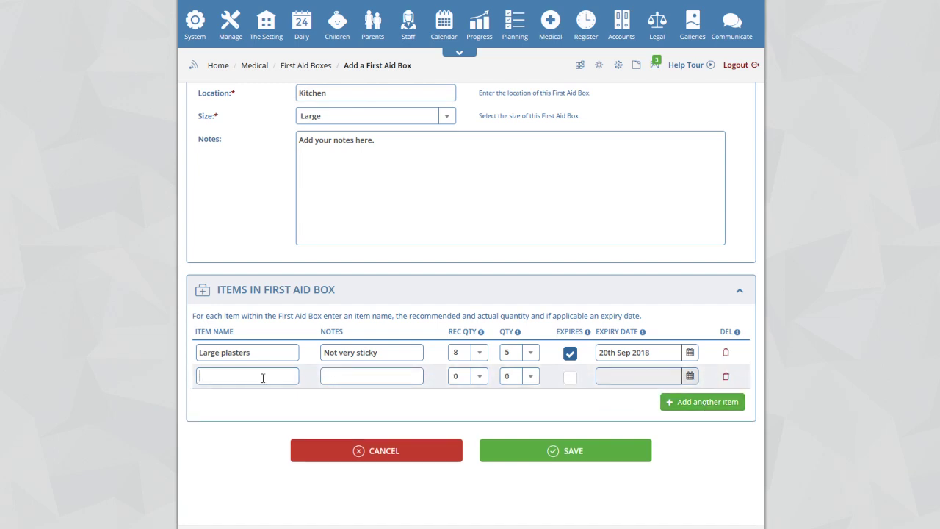
{"action": "type", "text": "Large bandage"}
{"action": "left_click", "coordinate": [356, 376]}
{"action": "left_click", "coordinate": [477, 377]}
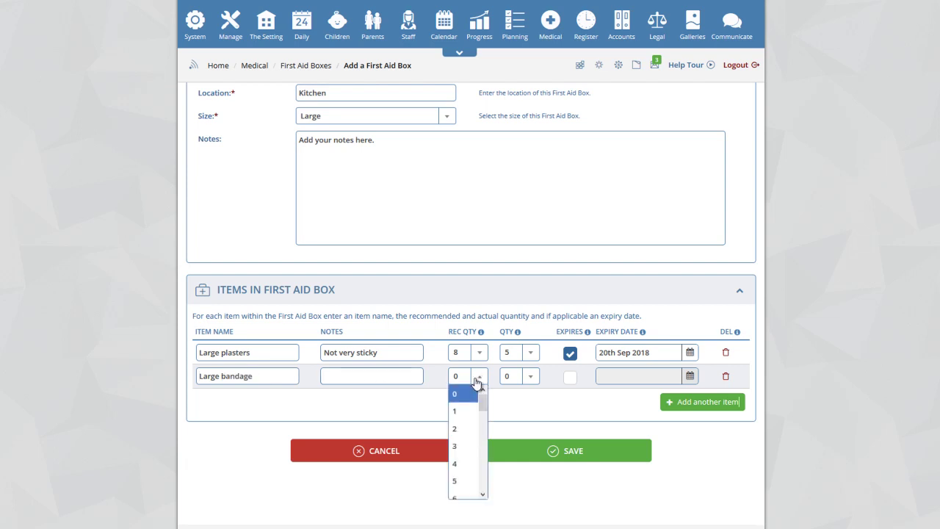
{"action": "left_click", "coordinate": [465, 429]}
{"action": "left_click", "coordinate": [529, 377]}
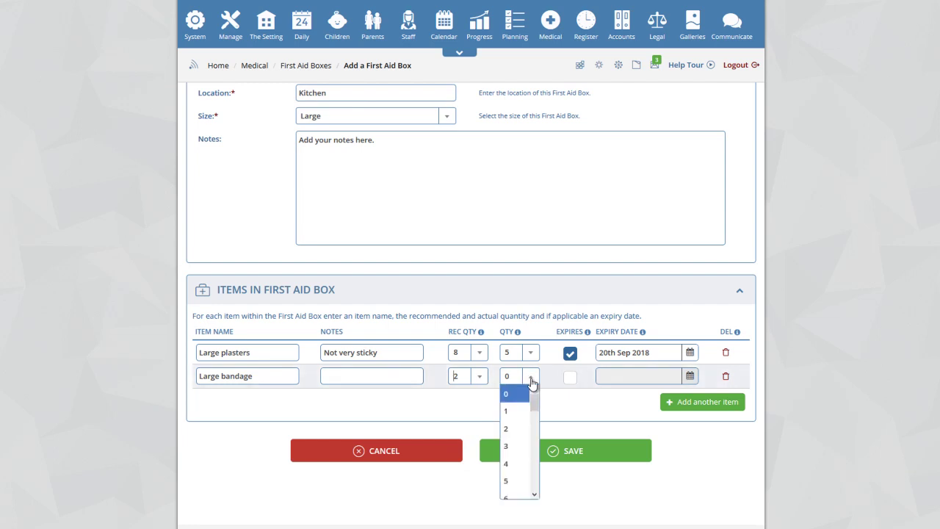
{"action": "left_click", "coordinate": [518, 446]}
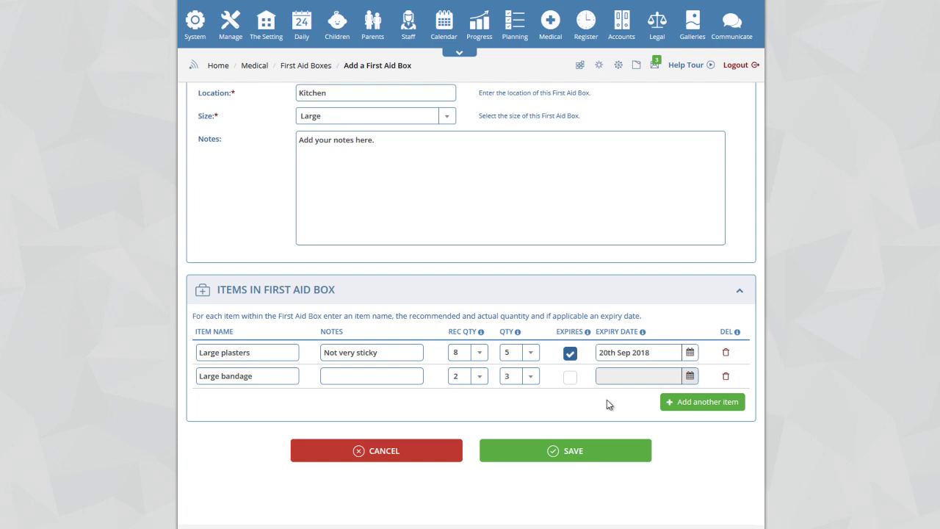
Save the first aid box and view the alert and management options for the Kitchen entry
{"action": "left_click", "coordinate": [565, 452]}
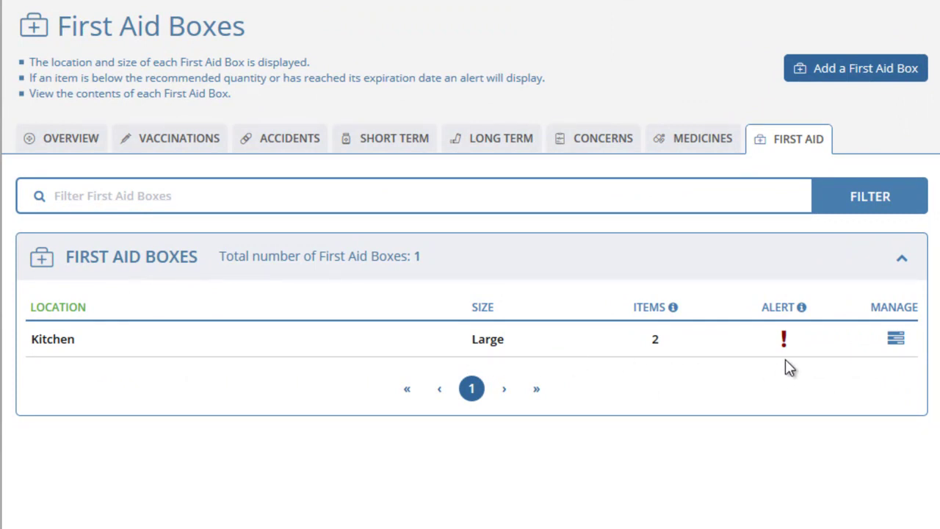
{"action": "mouse_move", "coordinate": [786, 350]}
{"action": "left_click", "coordinate": [898, 342]}
Go to the Accidents section and create a new accident/incident form for the same child in the Elephants room
{"action": "left_click", "coordinate": [290, 147]}
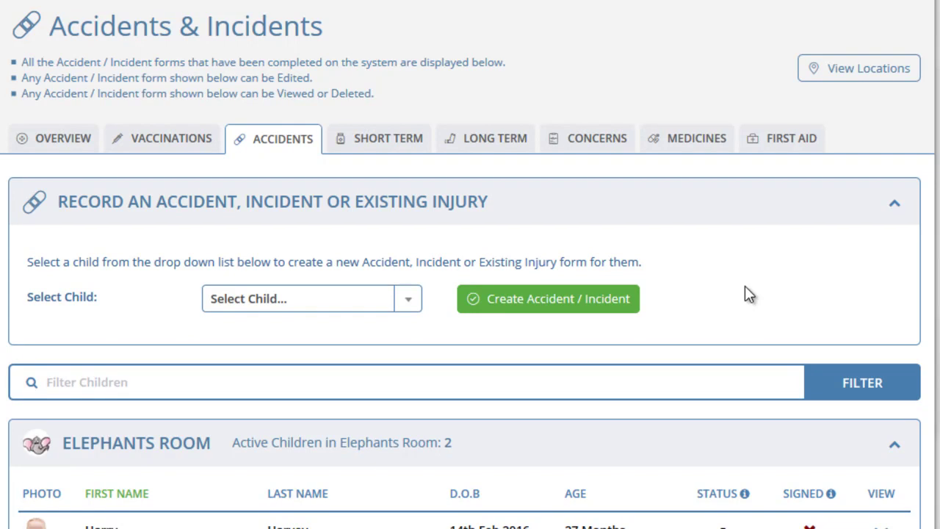
{"action": "left_click", "coordinate": [413, 302]}
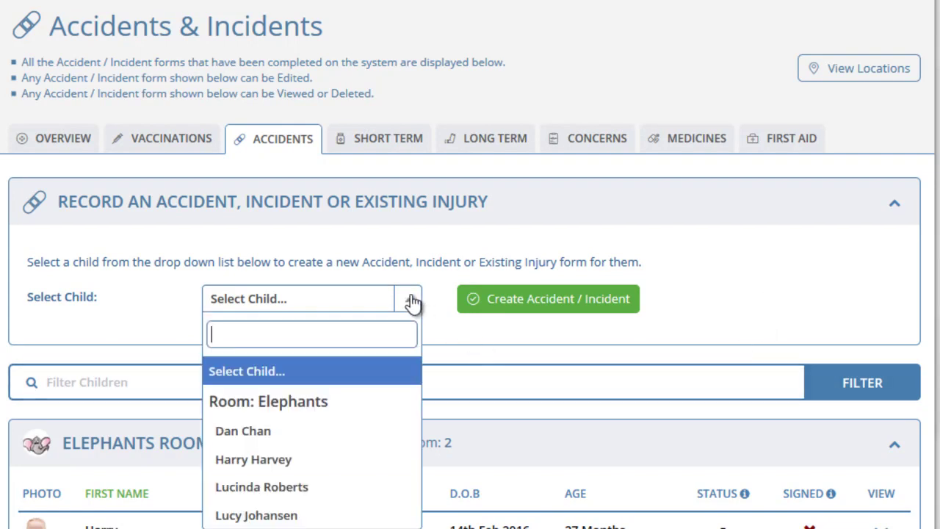
{"action": "left_click", "coordinate": [308, 465]}
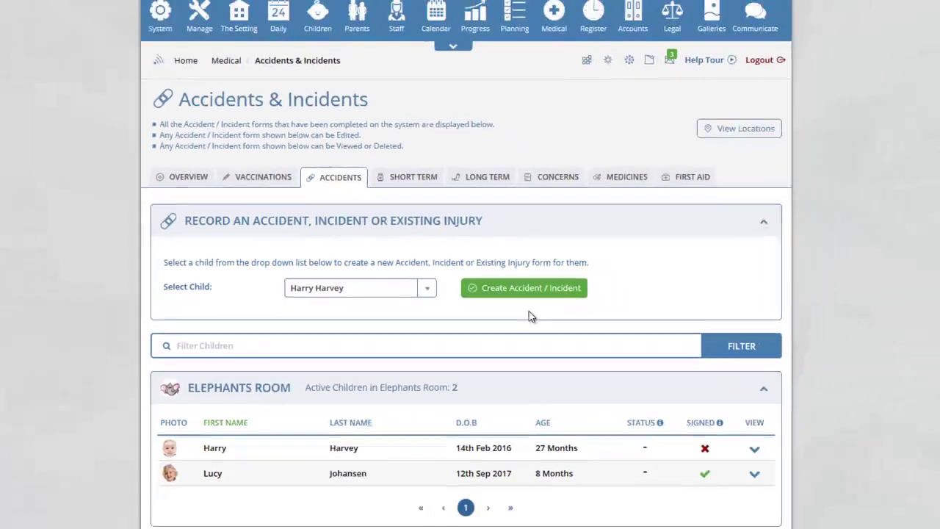
{"action": "left_click", "coordinate": [528, 289]}
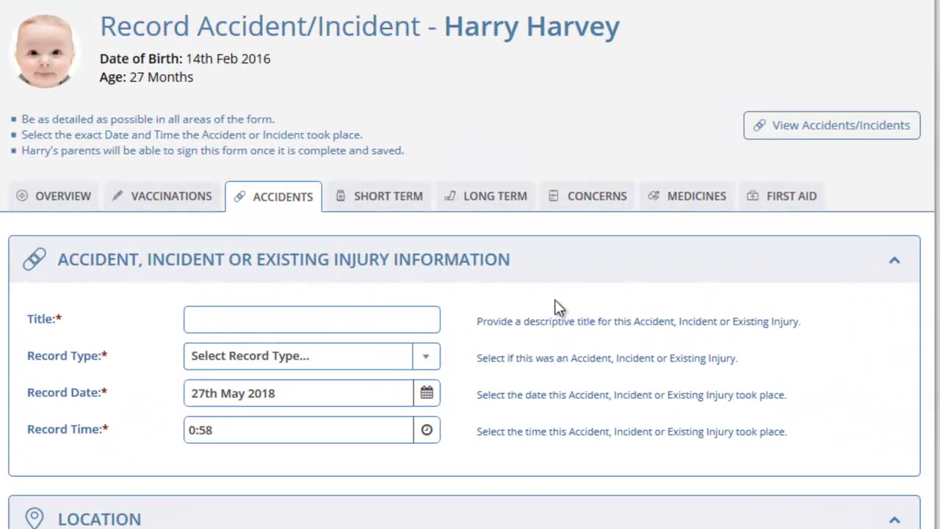
Title the record "Fall at the park", set its type to Accident and its time to 15:35
{"action": "left_click", "coordinate": [371, 317]}
{"action": "type", "text": "Fall at the park"}
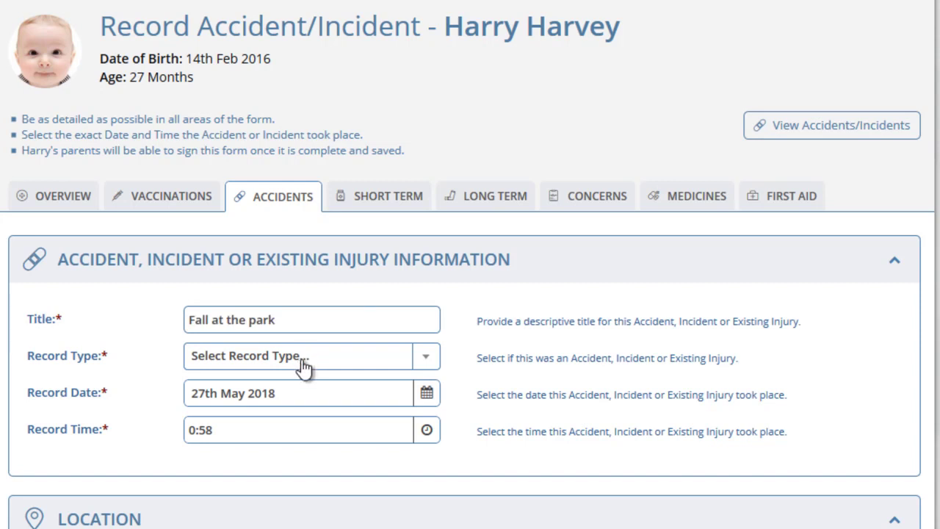
{"action": "left_click", "coordinate": [305, 367]}
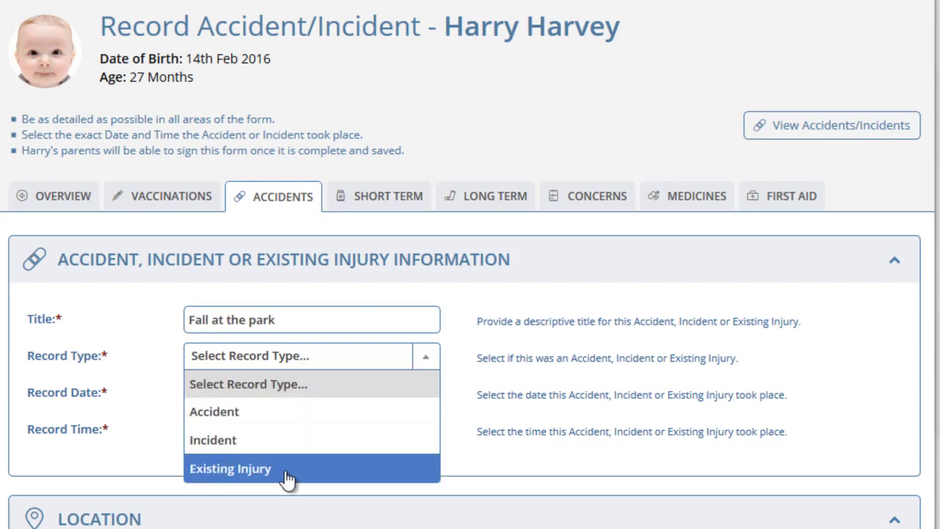
{"action": "left_click", "coordinate": [247, 413]}
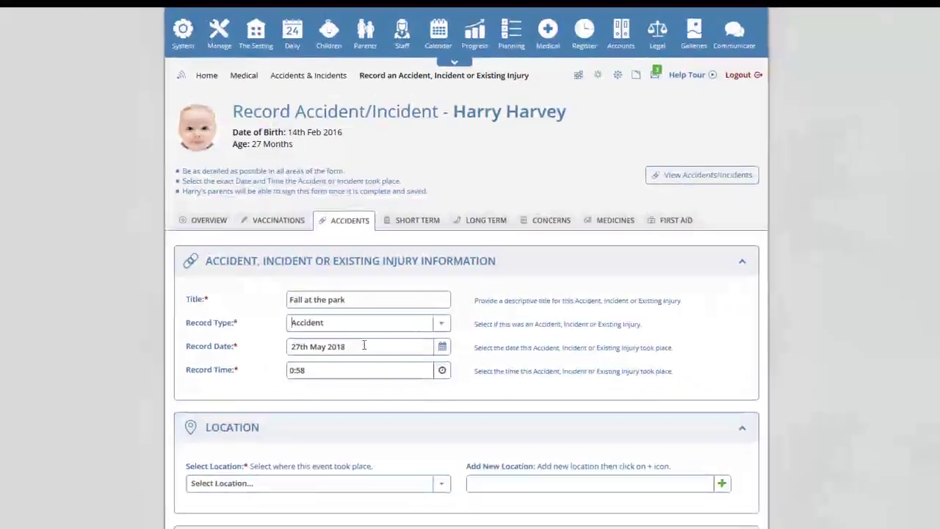
{"action": "left_click", "coordinate": [357, 370]}
{"action": "left_click", "coordinate": [429, 468]}
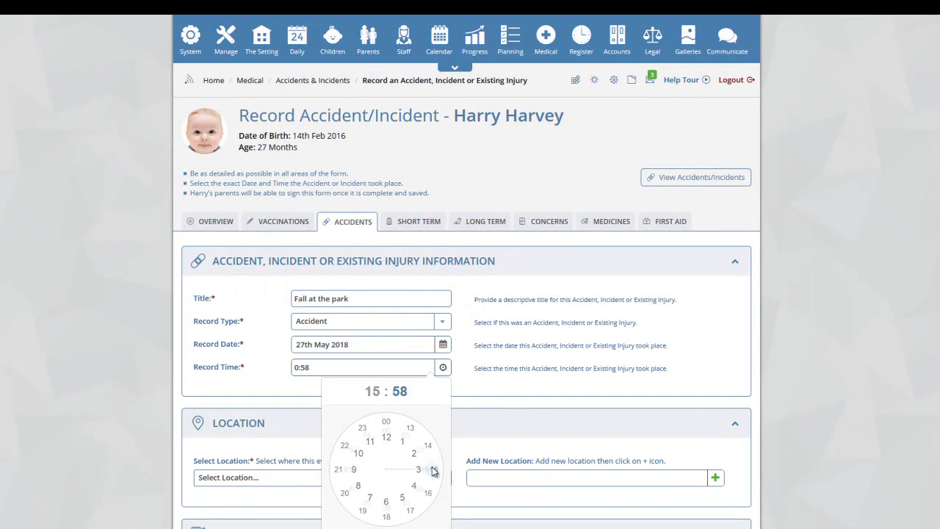
{"action": "left_click_drag", "start_coordinate": [387, 516], "coordinate": [365, 509]}
Add "Hargreaves Park" as a new location for the accident
{"action": "scroll", "coordinate": [378, 416], "scroll_direction": "down", "scroll_amount": 3}
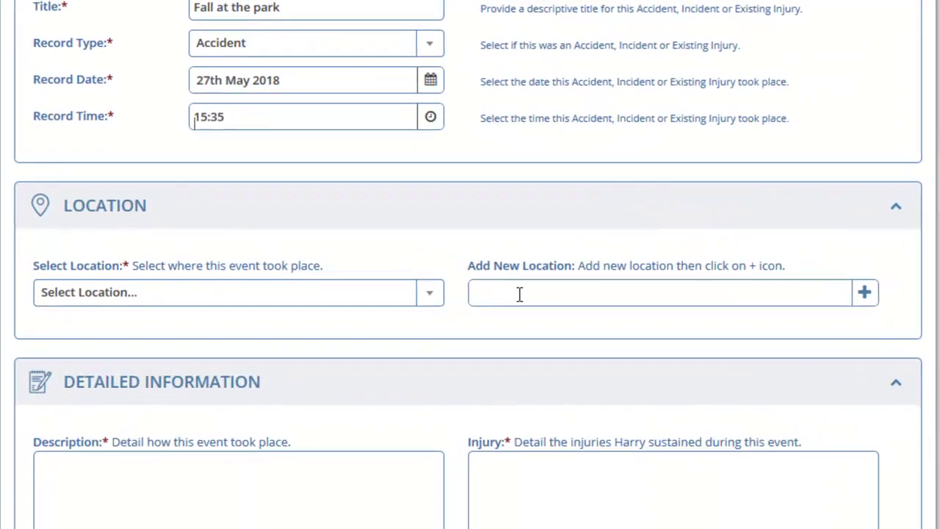
{"action": "left_click", "coordinate": [520, 294]}
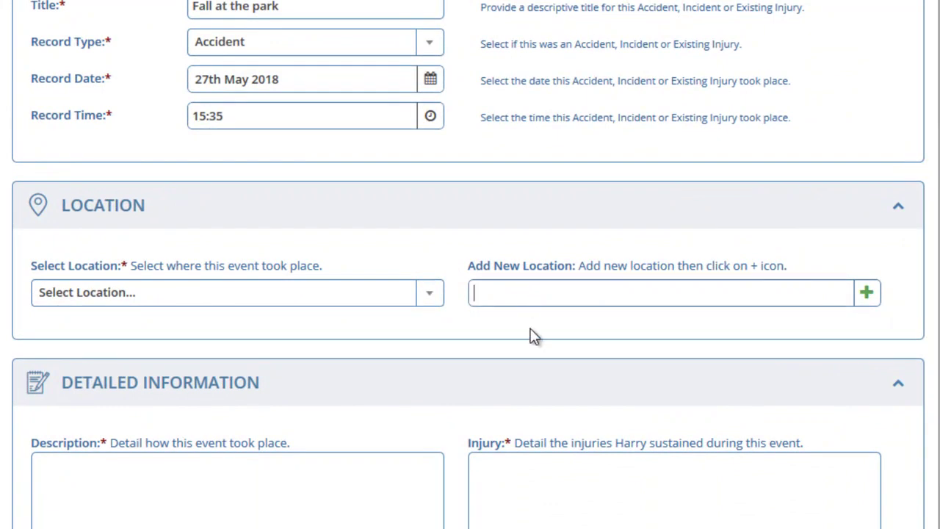
{"action": "type", "text": "Hargreaves Park"}
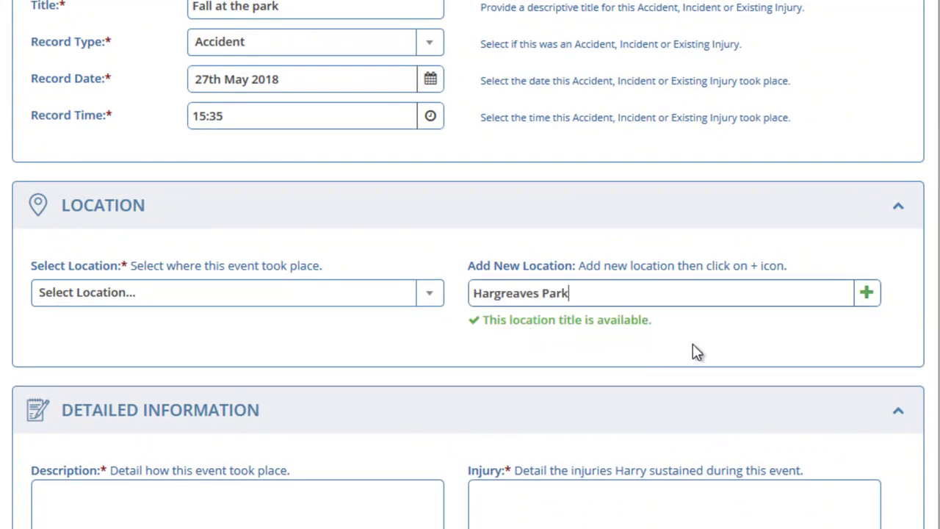
{"action": "left_click", "coordinate": [869, 300]}
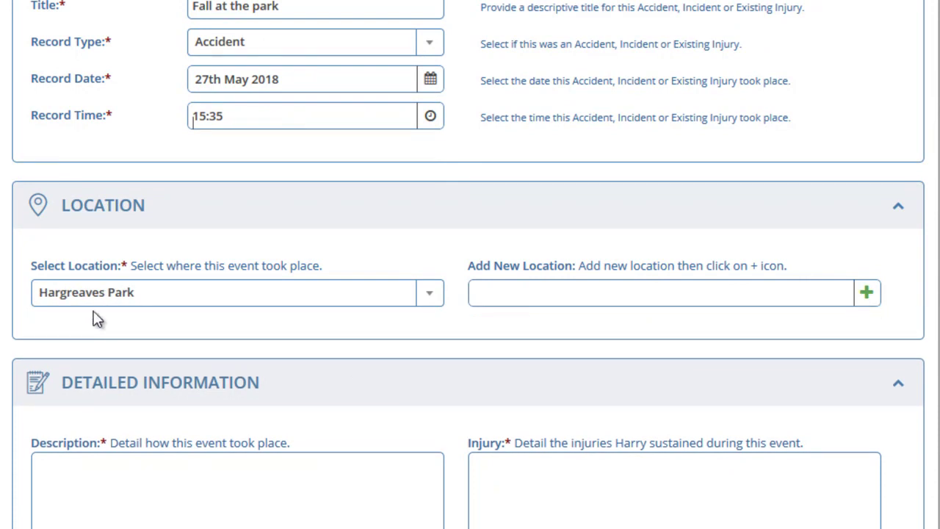
Fill in the description, injury, action and condition details, using each field's own guidance text, such as "Detail how this event took place."
{"action": "scroll", "coordinate": [220, 353], "scroll_direction": "down", "scroll_amount": 3}
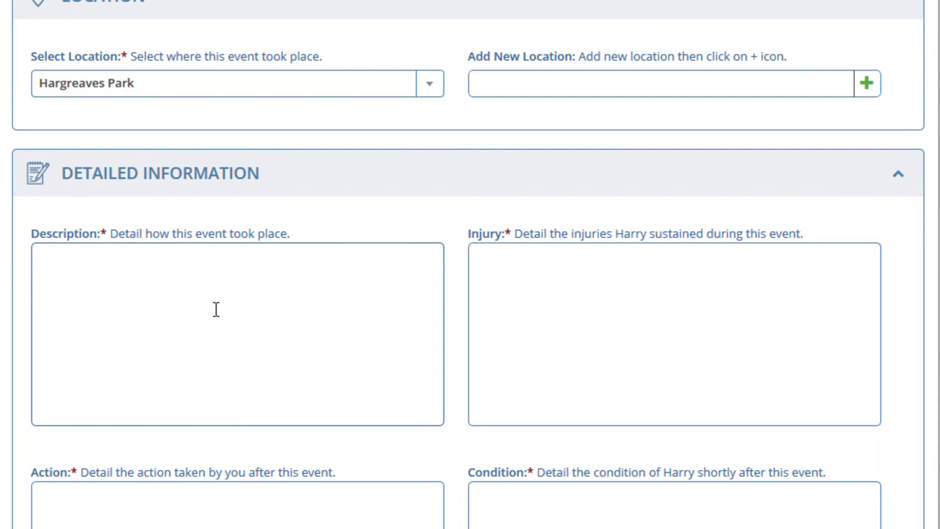
{"action": "left_click", "coordinate": [125, 240]}
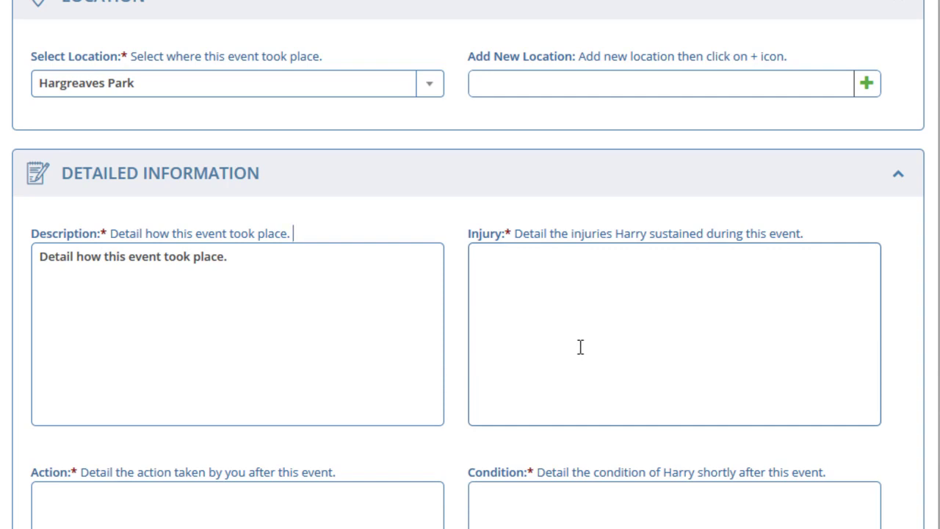
{"action": "left_click", "coordinate": [552, 240]}
{"action": "scroll", "coordinate": [404, 441], "scroll_direction": "down", "scroll_amount": 3}
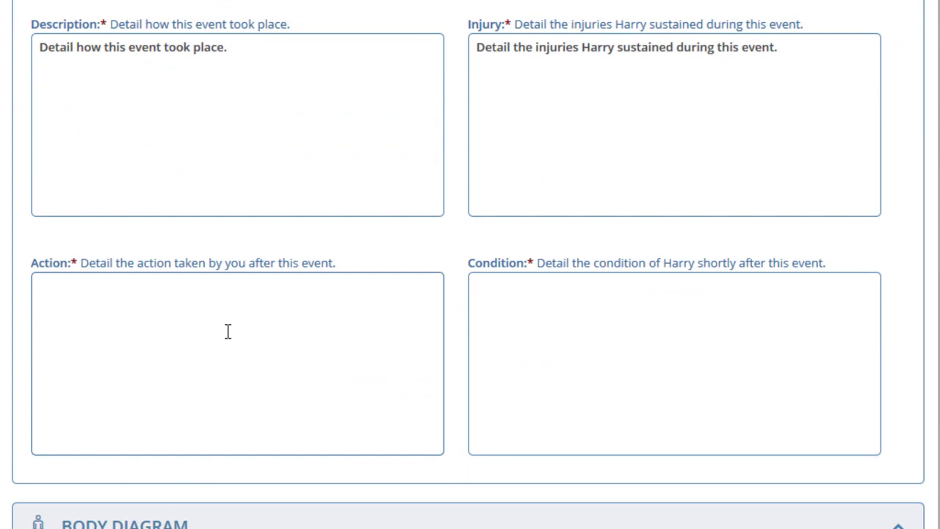
{"action": "left_click", "coordinate": [243, 262]}
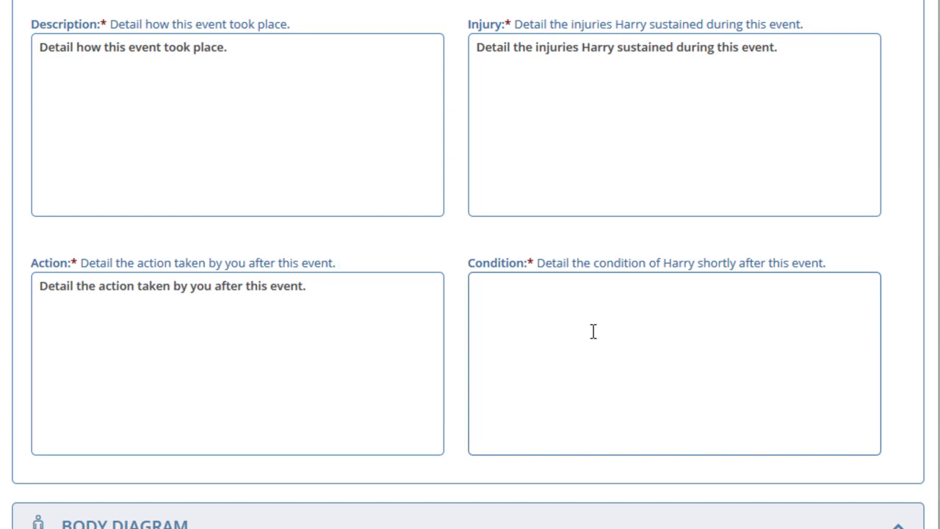
{"action": "left_click", "coordinate": [565, 263]}
Mark the injuries on the body diagram with medium red squares on the front figure's right knee and the left-side figure's elbow
{"action": "scroll", "coordinate": [693, 305], "scroll_direction": "down", "scroll_amount": 6}
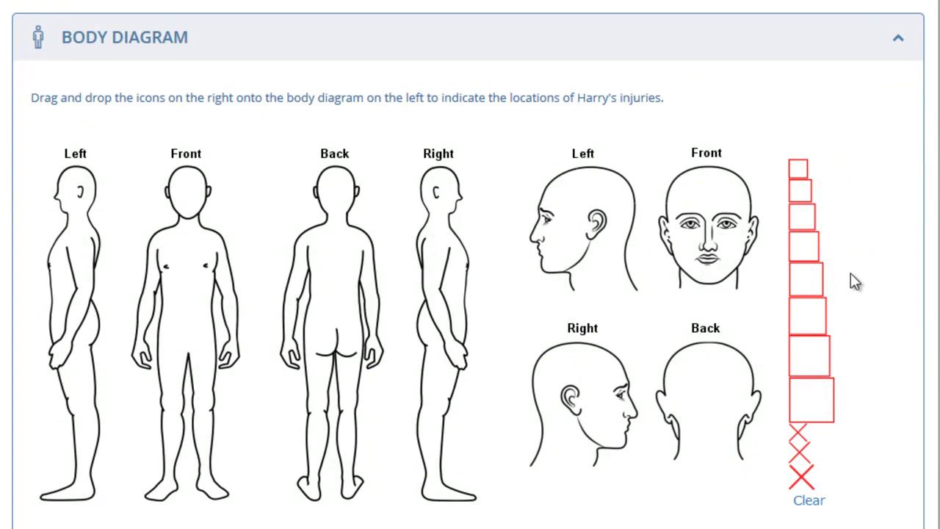
{"action": "left_click_drag", "start_coordinate": [810, 283], "coordinate": [179, 408]}
{"action": "left_click_drag", "start_coordinate": [806, 283], "coordinate": [239, 341]}
{"action": "left_click_drag", "start_coordinate": [162, 334], "coordinate": [84, 292]}
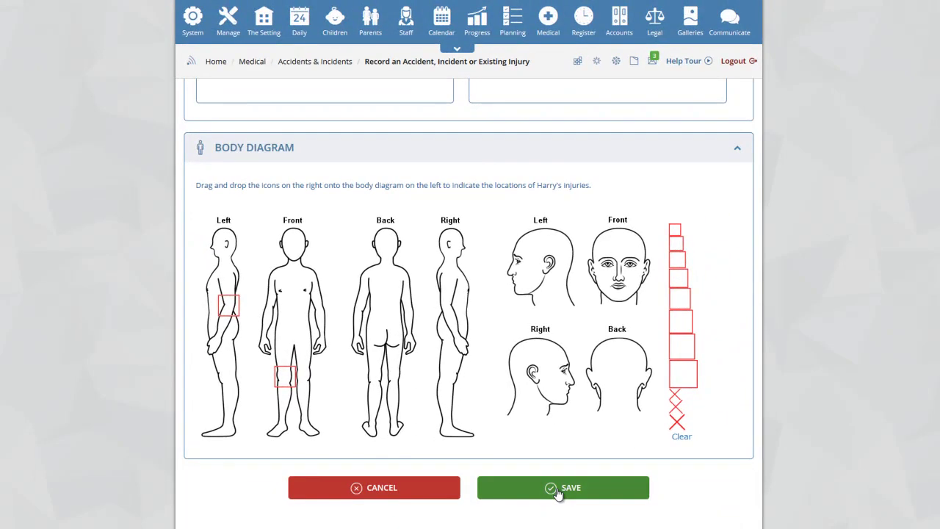
Save the accident form and open the child's "Fall at the park" record for signing
{"action": "left_click", "coordinate": [557, 492]}
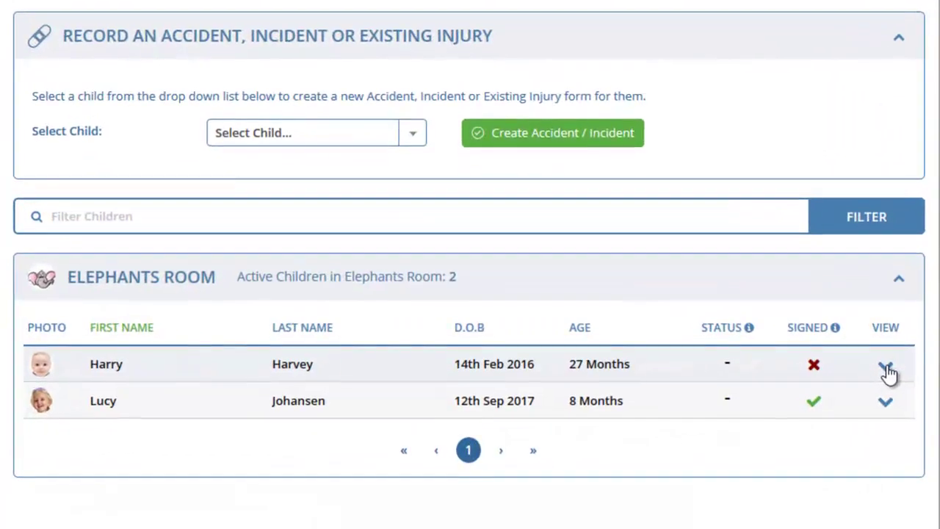
{"action": "left_click", "coordinate": [886, 367]}
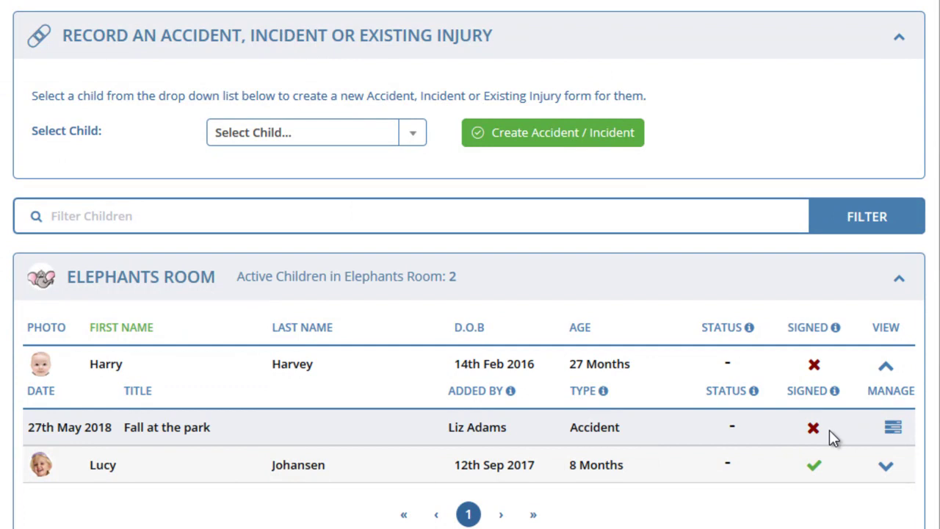
{"action": "scroll", "coordinate": [829, 437], "scroll_direction": "down", "scroll_amount": 2}
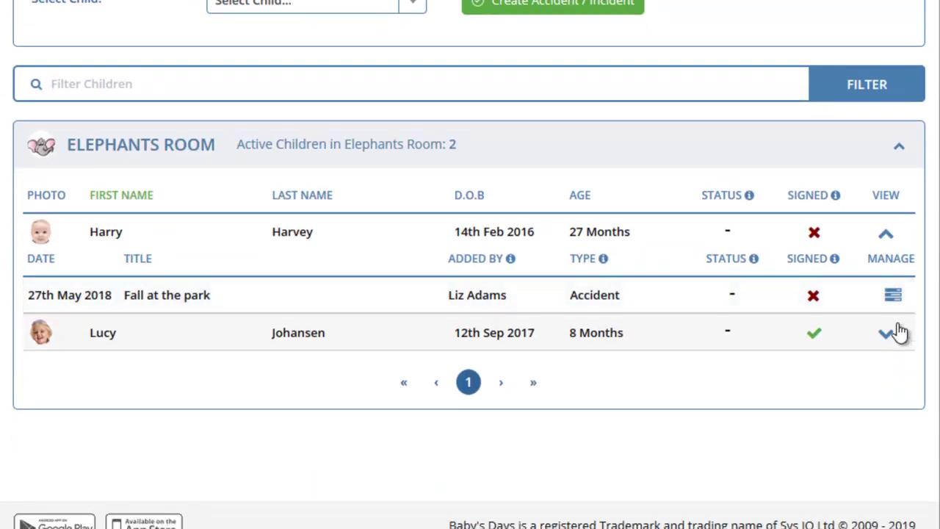
{"action": "left_click", "coordinate": [895, 301]}
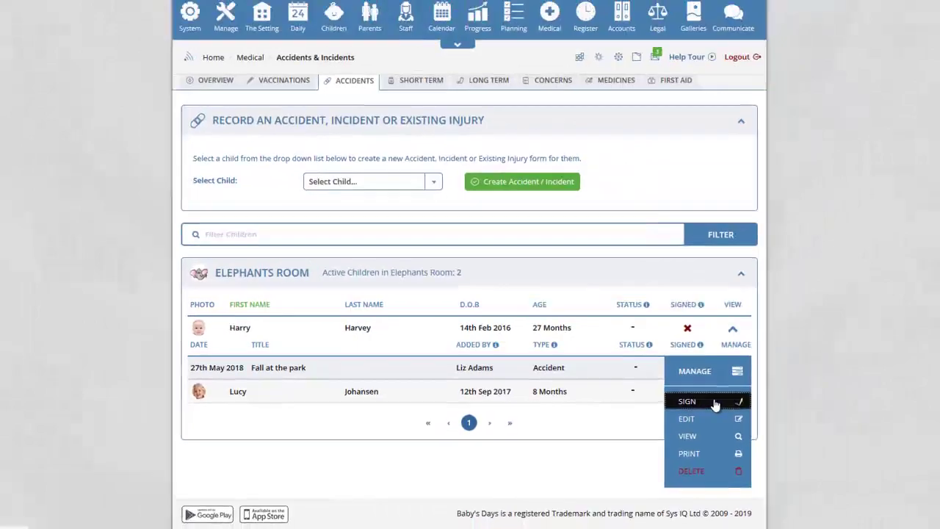
{"action": "left_click", "coordinate": [715, 403]}
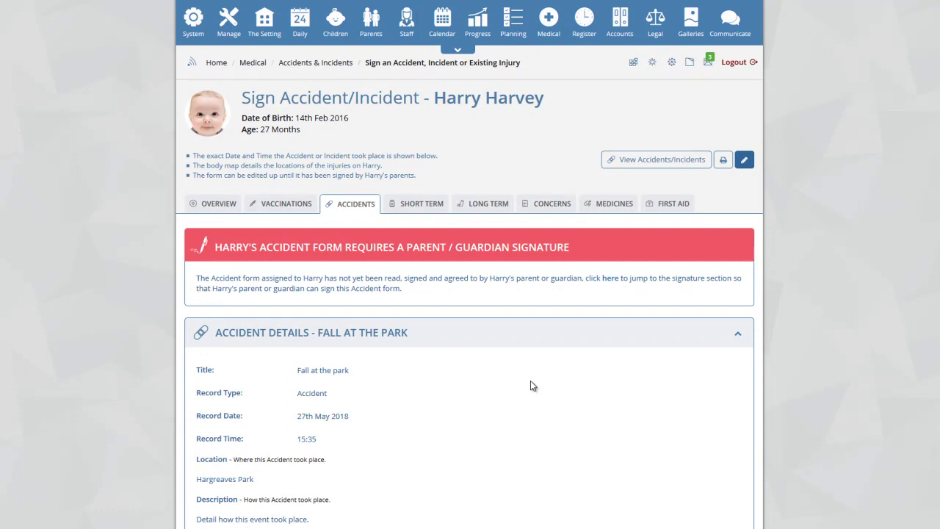
Review the accident details and body diagram, and add a handwritten signature for Parent / Guardian 1
{"action": "mouse_move", "coordinate": [367, 27]}
{"action": "scroll", "coordinate": [480, 387], "scroll_direction": "down", "scroll_amount": 4}
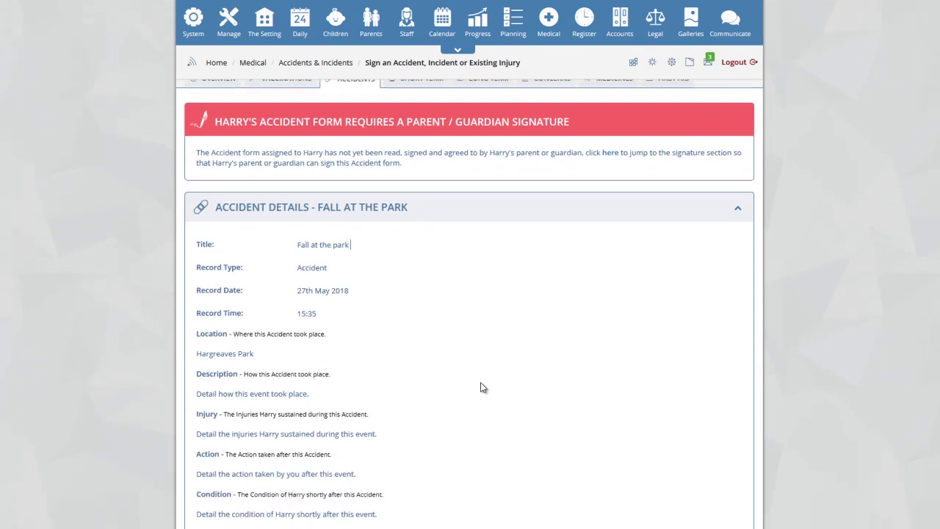
{"action": "scroll", "coordinate": [485, 364], "scroll_direction": "down", "scroll_amount": 4}
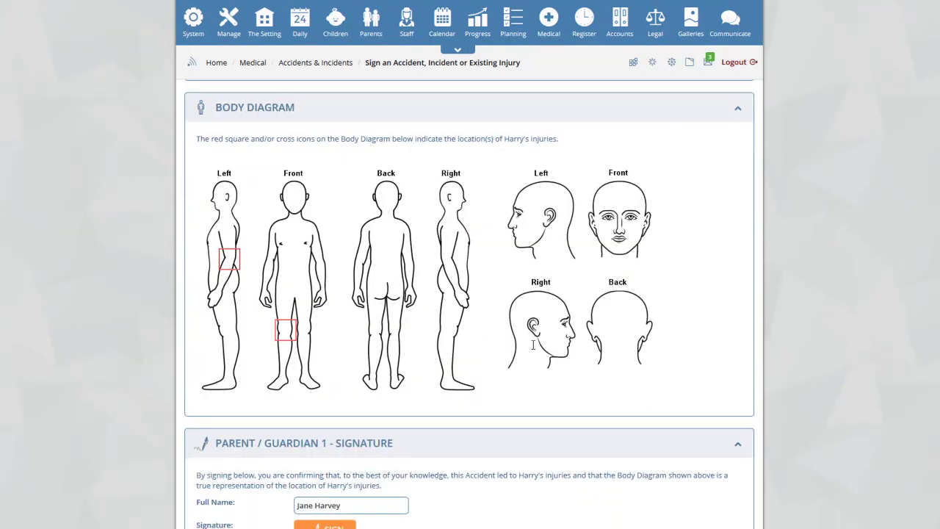
{"action": "scroll", "coordinate": [491, 266], "scroll_direction": "down", "scroll_amount": 2}
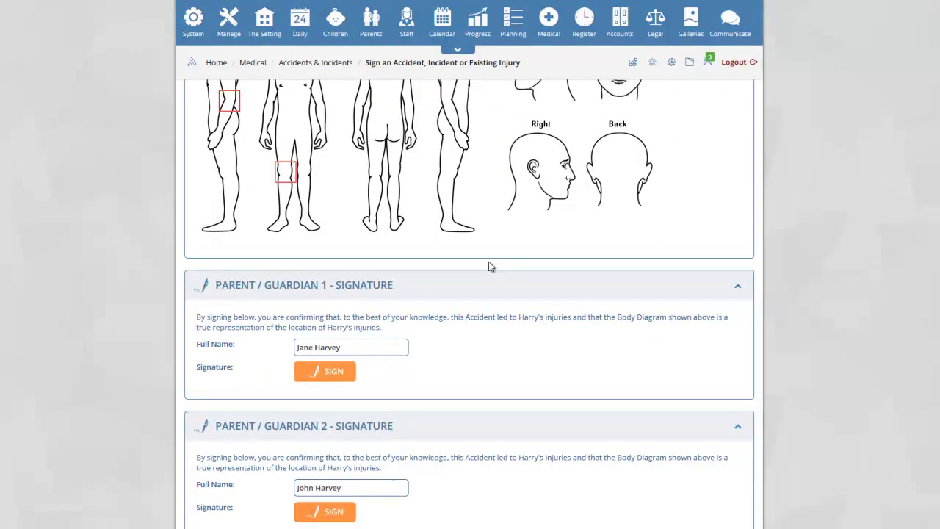
{"action": "scroll", "coordinate": [490, 266], "scroll_direction": "down", "scroll_amount": 2}
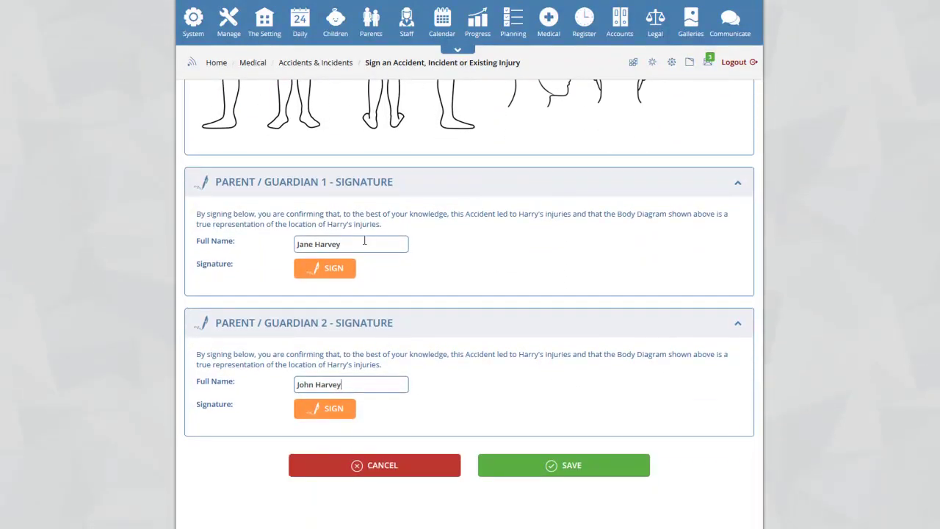
{"action": "left_click", "coordinate": [340, 271]}
{"action": "mouse_move", "coordinate": [152, 233]}
{"action": "left_mouse_down"}
{"action": "mouse_move", "coordinate": [159, 363]}
{"action": "mouse_move", "coordinate": [391, 313]}
{"action": "mouse_move", "coordinate": [498, 252]}
{"action": "mouse_move", "coordinate": [626, 297]}
{"action": "left_mouse_up"}
{"action": "mouse_move", "coordinate": [424, 141]}
{"action": "left_mouse_down"}
{"action": "mouse_move", "coordinate": [464, 351]}
{"action": "mouse_move", "coordinate": [627, 330]}
{"action": "mouse_move", "coordinate": [774, 272]}
{"action": "mouse_move", "coordinate": [580, 360]}
{"action": "left_mouse_up"}
{"action": "left_click", "coordinate": [549, 512]}
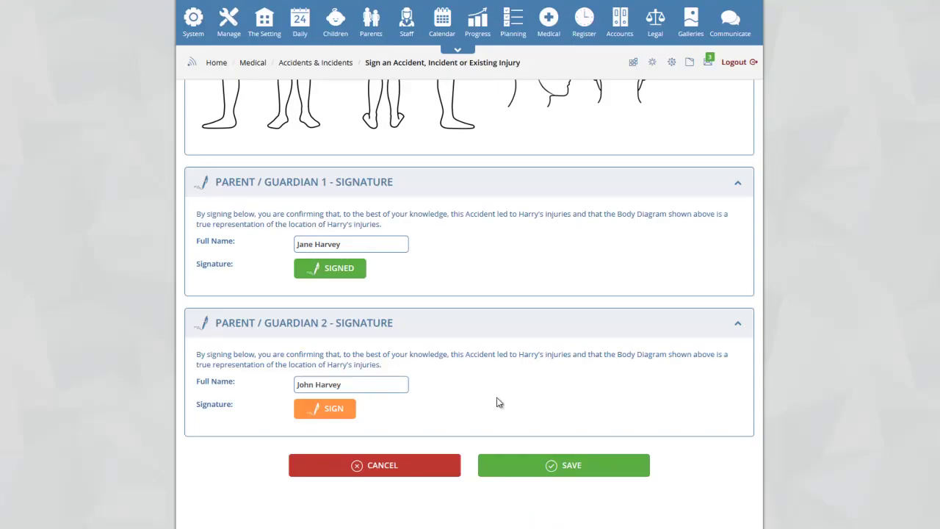
Add a handwritten signature for Parent / Guardian 2 and save the signed accident form
{"action": "scroll", "coordinate": [482, 330], "scroll_direction": "down", "scroll_amount": 1}
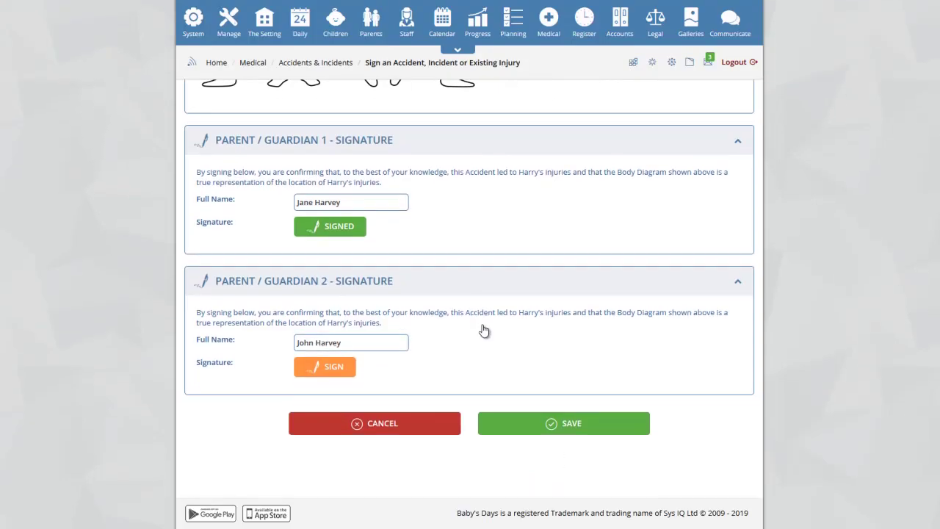
{"action": "left_click", "coordinate": [335, 376]}
{"action": "mouse_move", "coordinate": [138, 272]}
{"action": "left_mouse_down"}
{"action": "mouse_move", "coordinate": [210, 152]}
{"action": "mouse_move", "coordinate": [367, 330]}
{"action": "mouse_move", "coordinate": [474, 333]}
{"action": "mouse_move", "coordinate": [714, 286]}
{"action": "left_mouse_up"}
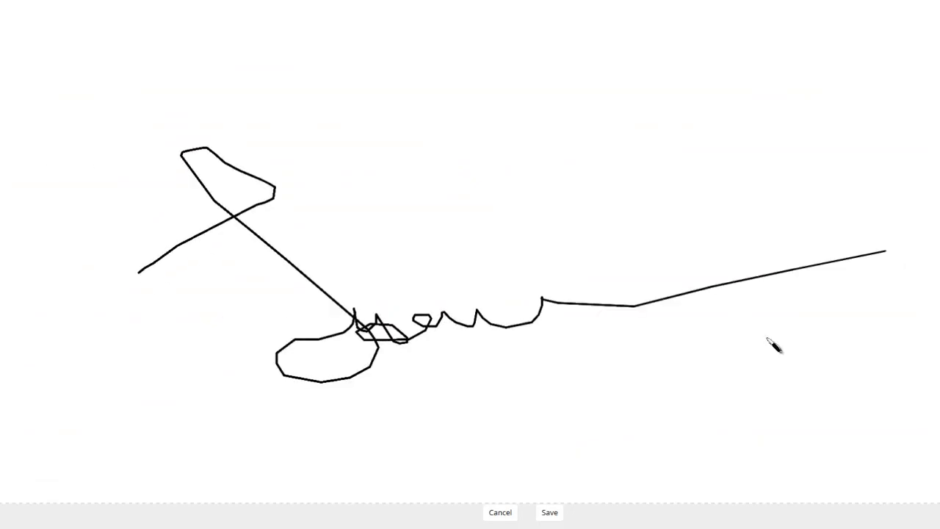
{"action": "left_click_drag", "start_coordinate": [895, 258], "coordinate": [483, 384]}
{"action": "left_click", "coordinate": [549, 513]}
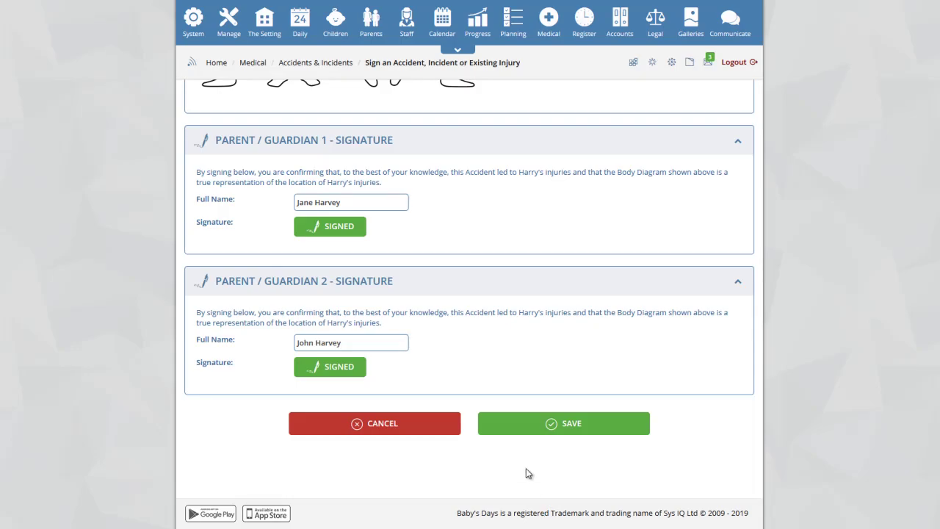
{"action": "left_click", "coordinate": [571, 431]}
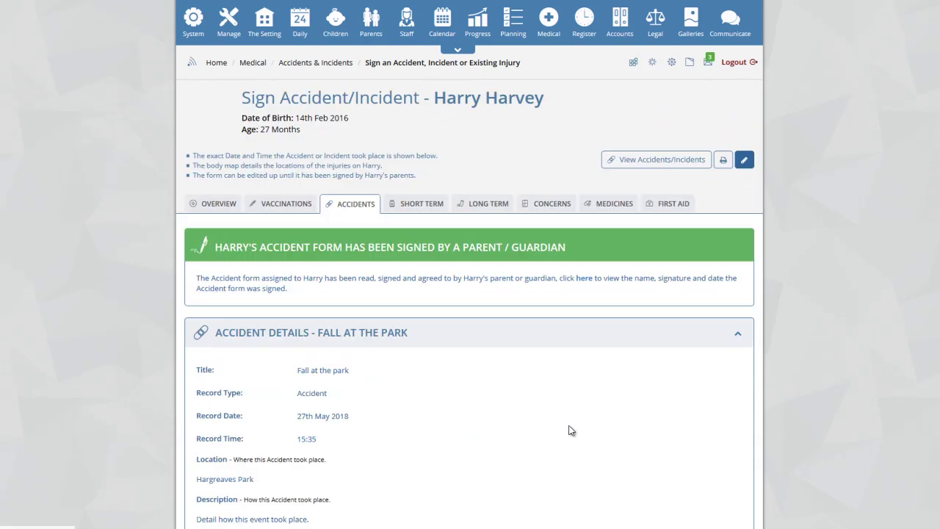
Look through the signed accident form and return to the accidents and incidents list
{"action": "scroll", "coordinate": [588, 367], "scroll_direction": "down", "scroll_amount": 1}
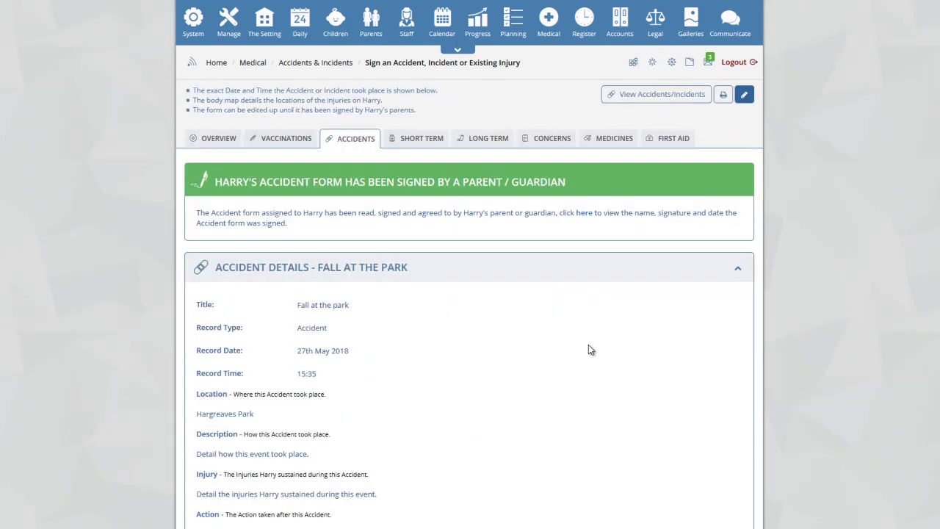
{"action": "scroll", "coordinate": [570, 321], "scroll_direction": "down", "scroll_amount": 5}
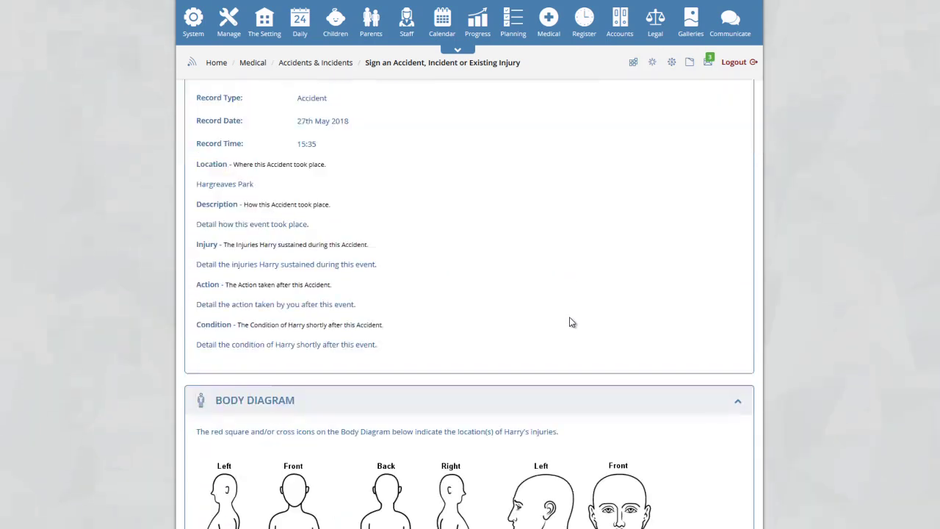
{"action": "scroll", "coordinate": [571, 322], "scroll_direction": "down", "scroll_amount": 6}
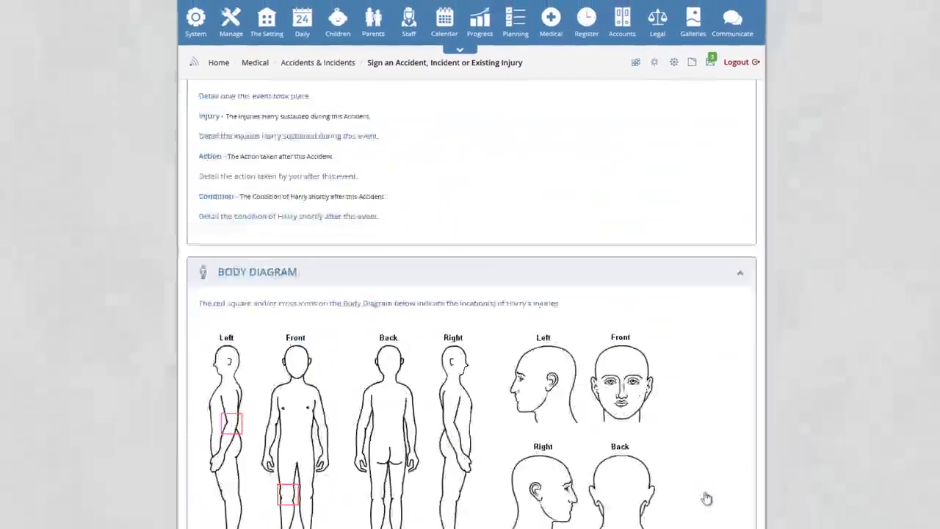
{"action": "scroll", "coordinate": [705, 498], "scroll_direction": "up", "scroll_amount": 6}
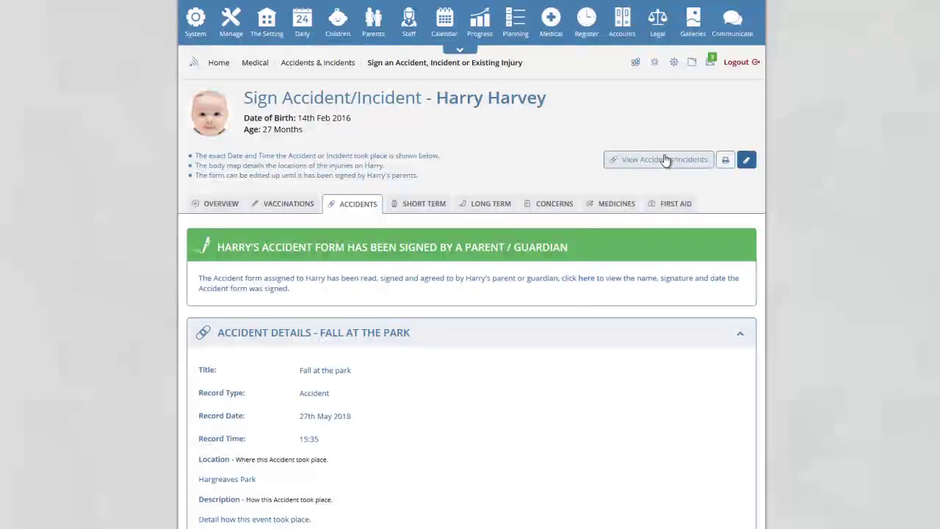
{"action": "left_click", "coordinate": [654, 160]}
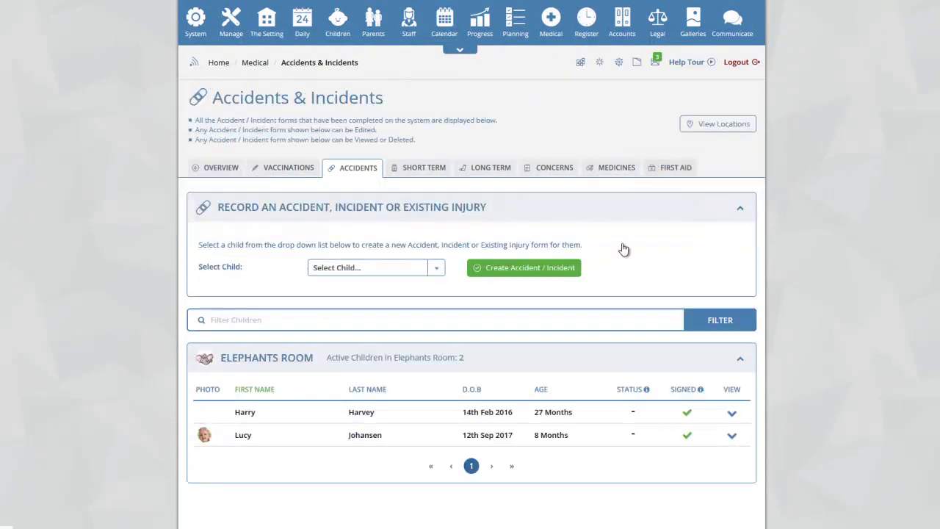
View the child's "Fall at the park" record and examine its details and both parents' signatures
{"action": "left_click", "coordinate": [733, 414]}
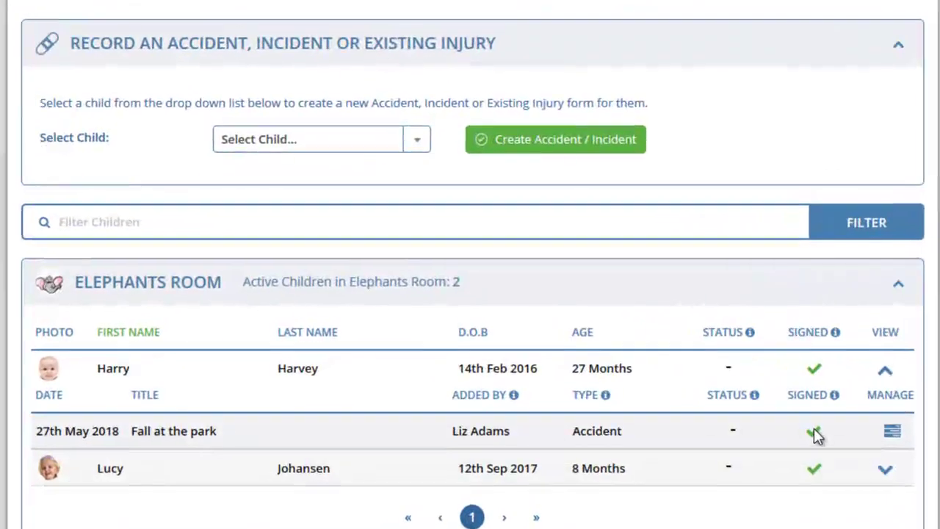
{"action": "left_click", "coordinate": [898, 439]}
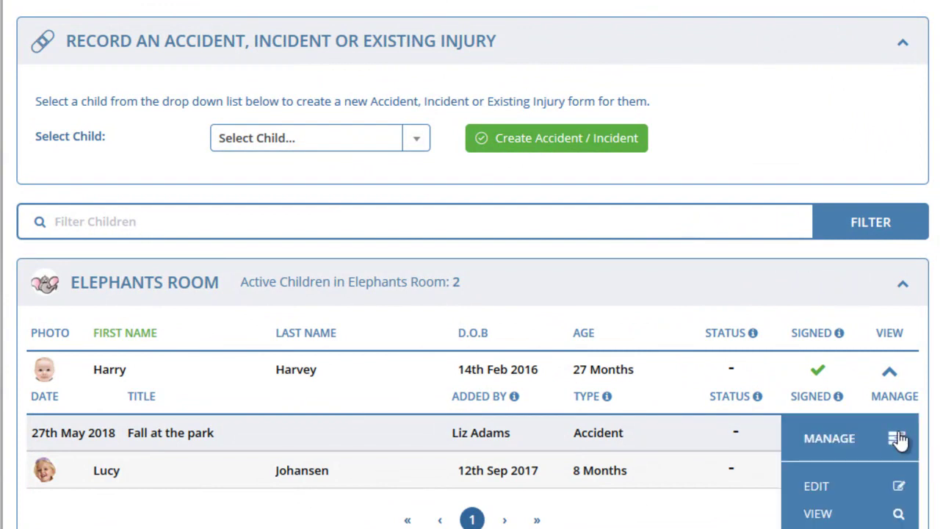
{"action": "left_click", "coordinate": [838, 515]}
{"action": "scroll", "coordinate": [735, 448], "scroll_direction": "down", "scroll_amount": 5}
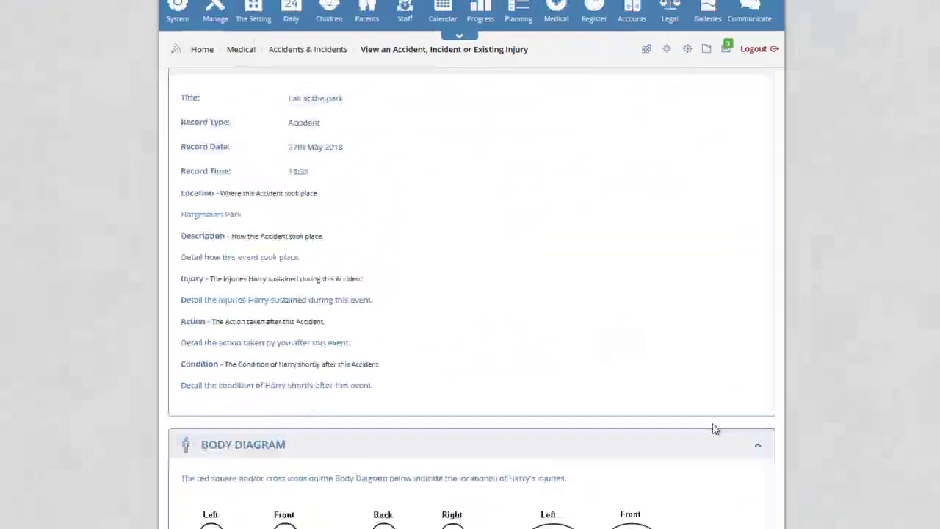
{"action": "scroll", "coordinate": [698, 419], "scroll_direction": "down", "scroll_amount": 7}
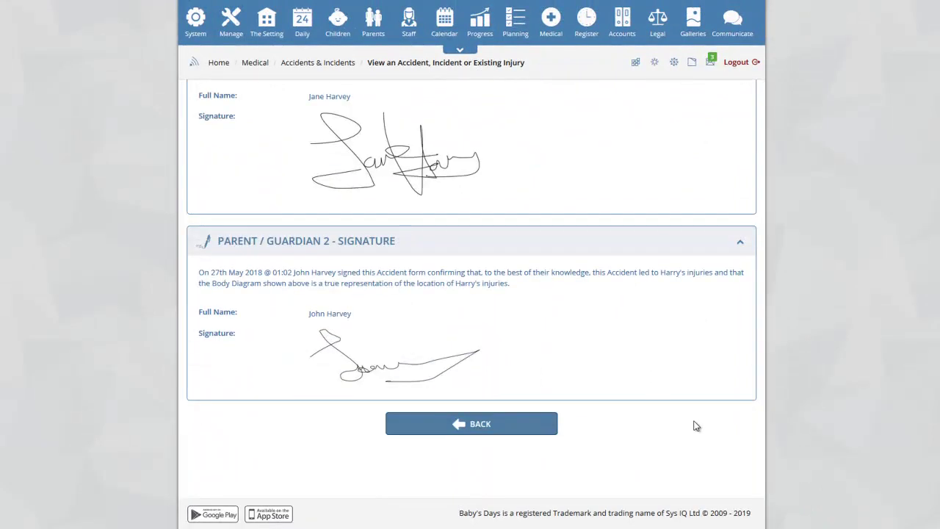
{"action": "scroll", "coordinate": [695, 424], "scroll_direction": "up", "scroll_amount": 12}
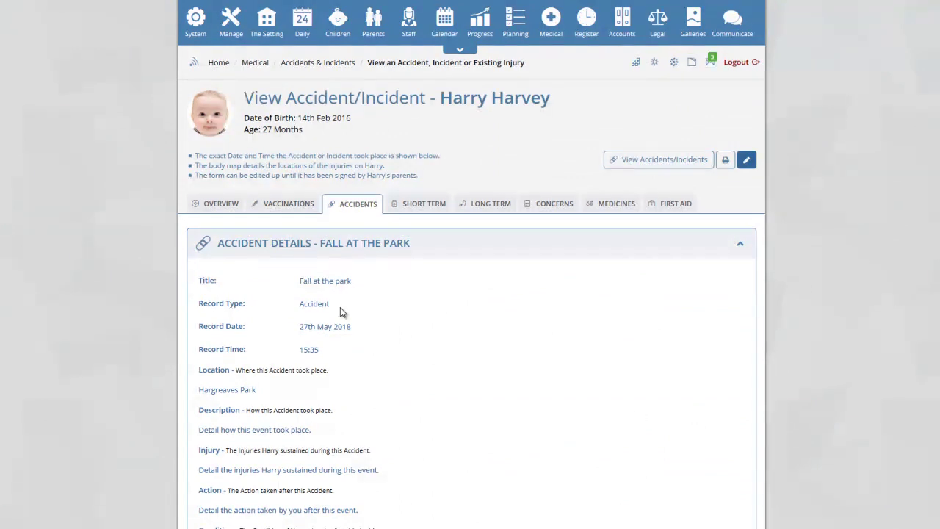
Open the vaccinations and immunisations list and check the management options for the first 6-in-1 vaccine
{"action": "left_click", "coordinate": [298, 207]}
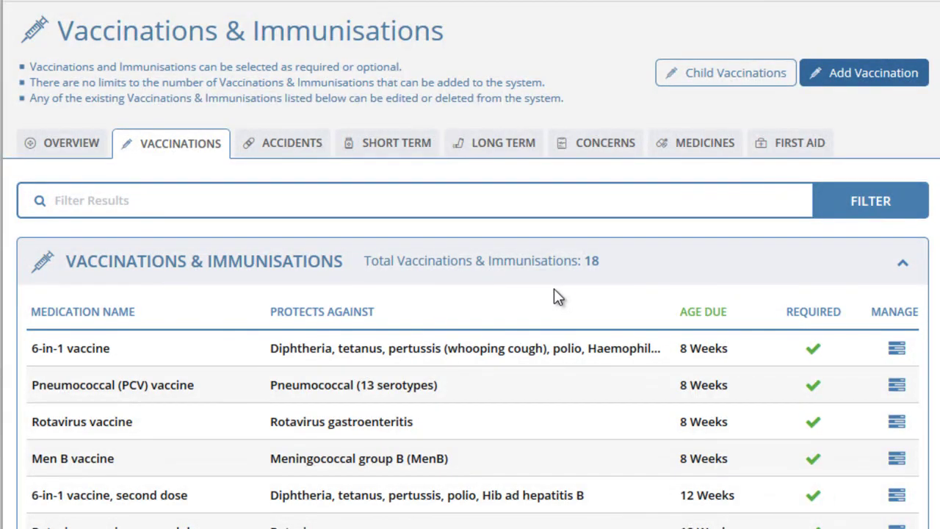
{"action": "left_click", "coordinate": [897, 350]}
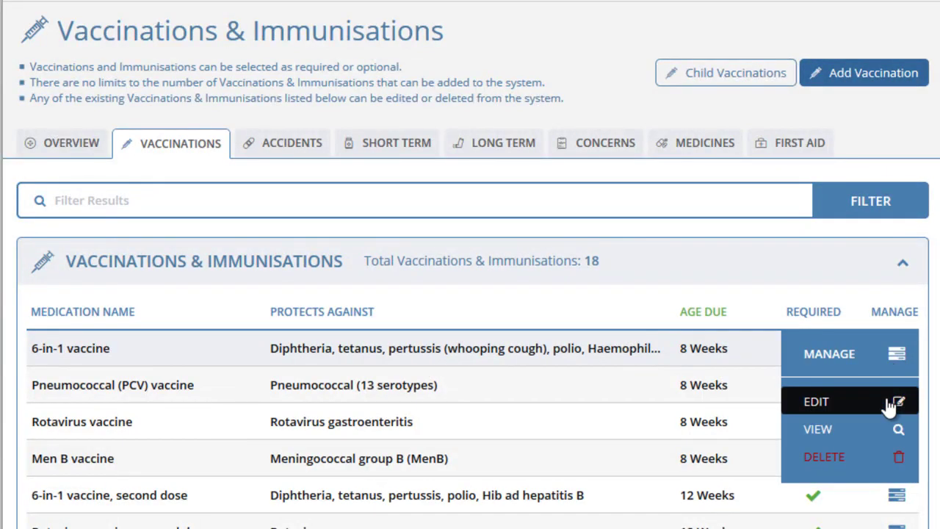
{"action": "left_click", "coordinate": [898, 357]}
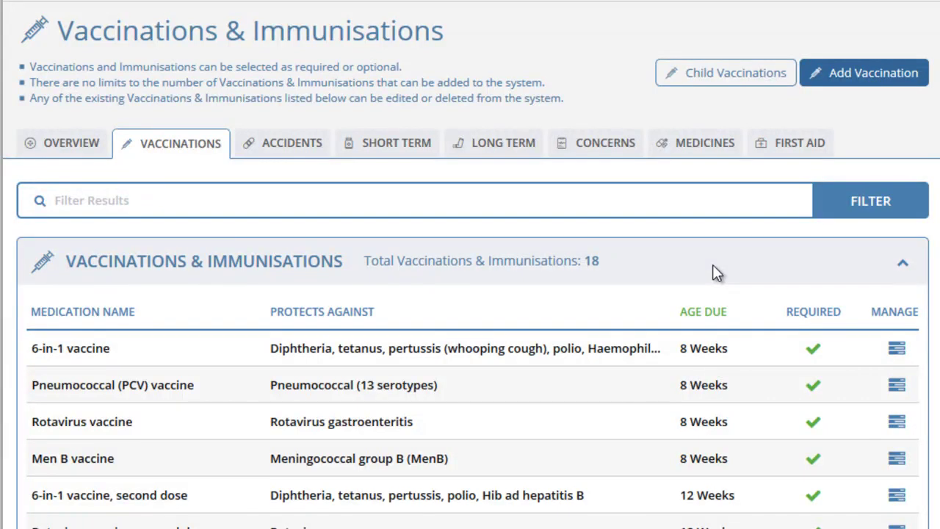
Examine the gender and age due choices on the form for adding a vaccination, and return to the vaccinations list without saving
{"action": "left_click", "coordinate": [872, 79]}
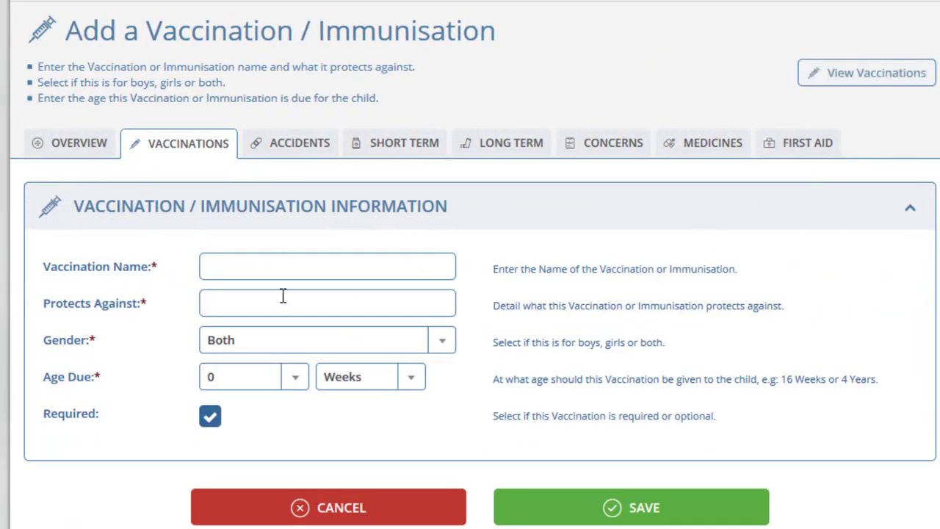
{"action": "left_click", "coordinate": [444, 343]}
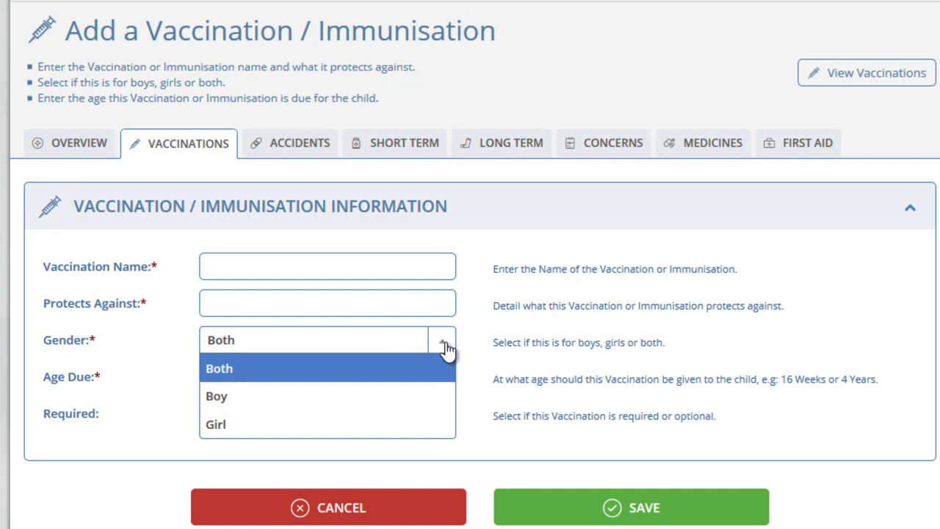
{"action": "left_click", "coordinate": [445, 346]}
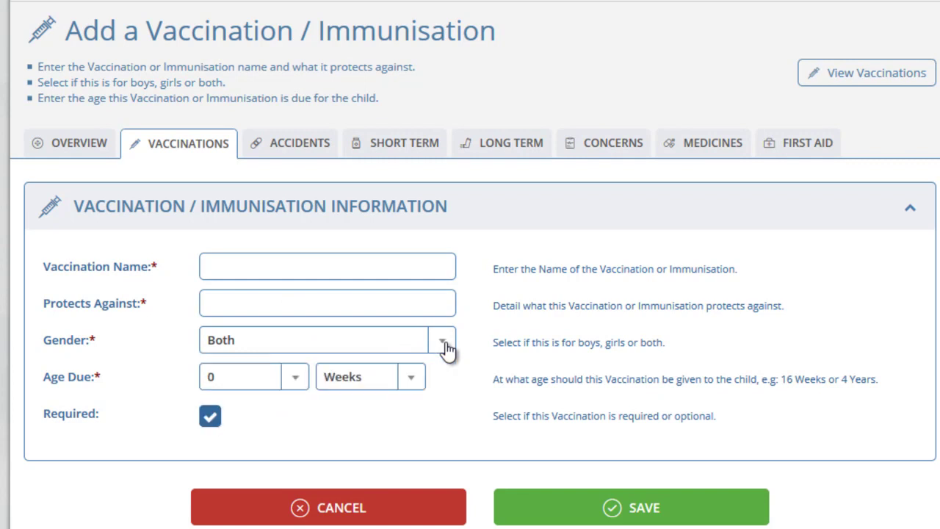
{"action": "left_click", "coordinate": [296, 387]}
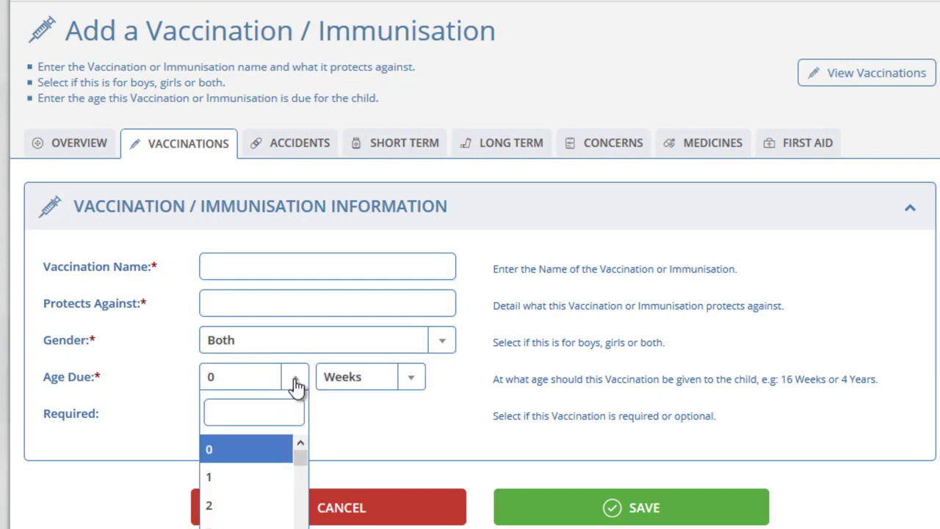
{"action": "left_click", "coordinate": [296, 387]}
{"action": "left_click", "coordinate": [342, 383]}
{"action": "left_click", "coordinate": [341, 384]}
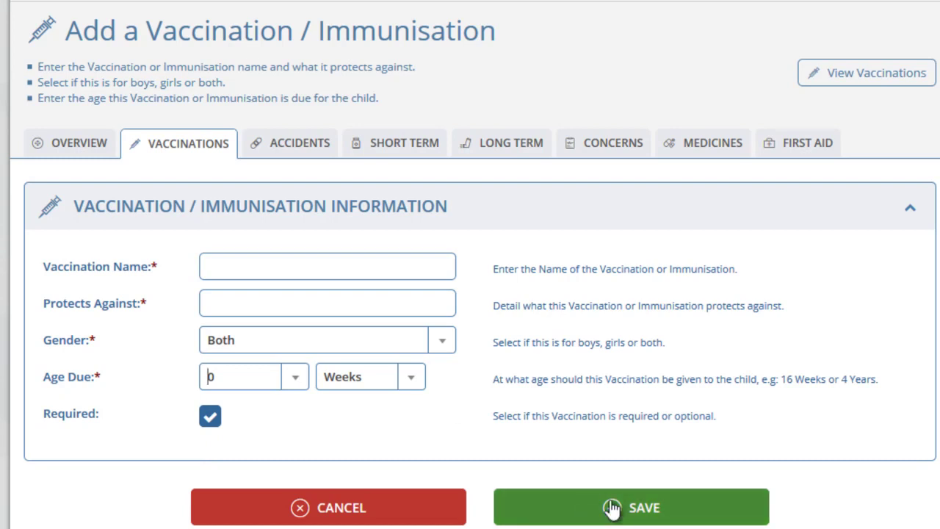
{"action": "left_click", "coordinate": [856, 80]}
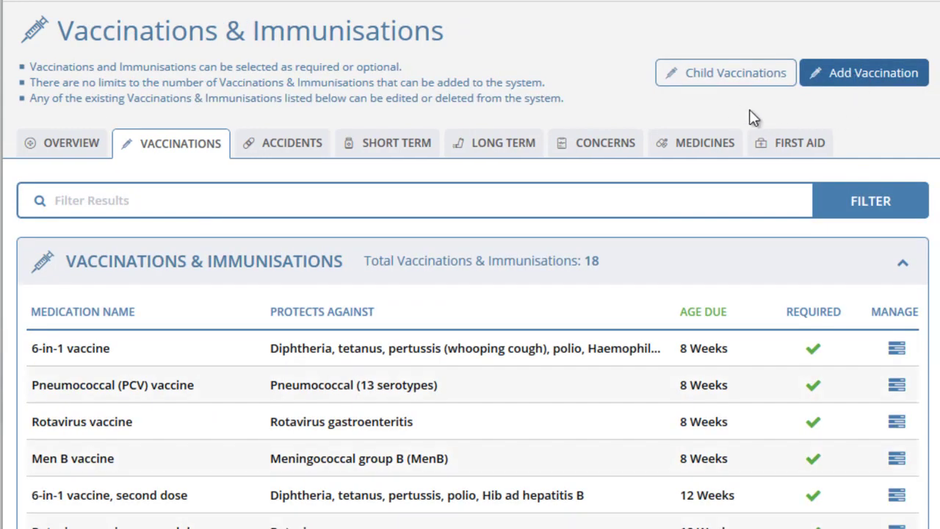
Open the children's vaccinations list and edit the vaccination status of the second child in the Elephants Room
{"action": "left_click", "coordinate": [726, 76]}
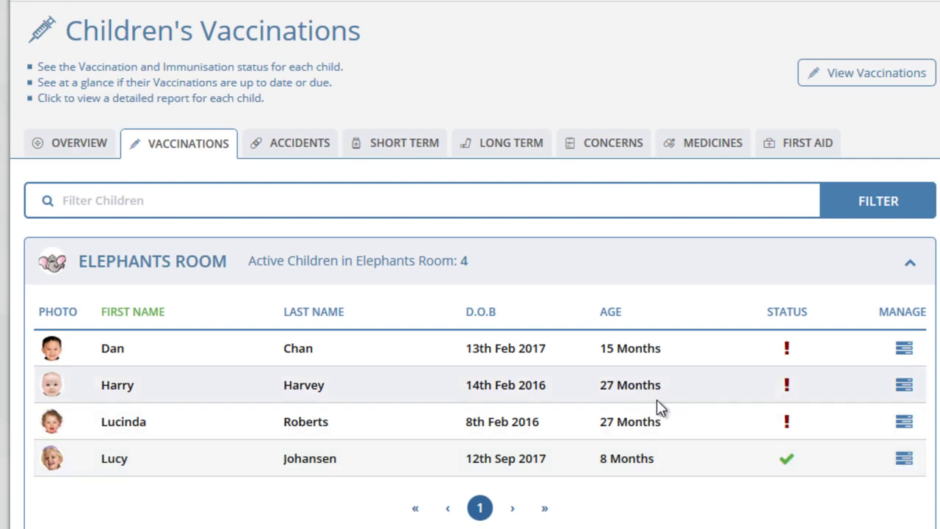
{"action": "mouse_move", "coordinate": [790, 383]}
{"action": "left_click", "coordinate": [904, 389]}
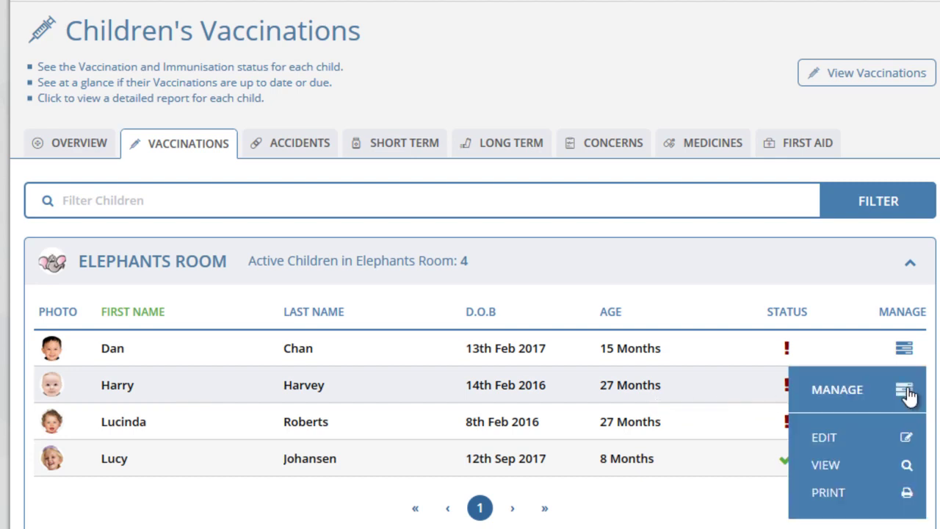
{"action": "left_click", "coordinate": [885, 437]}
Record the Hib/men C vaccine as given before setting, dated 16th May 2018, save it and return to the children's vaccinations list
{"action": "scroll", "coordinate": [829, 429], "scroll_direction": "down", "scroll_amount": 3}
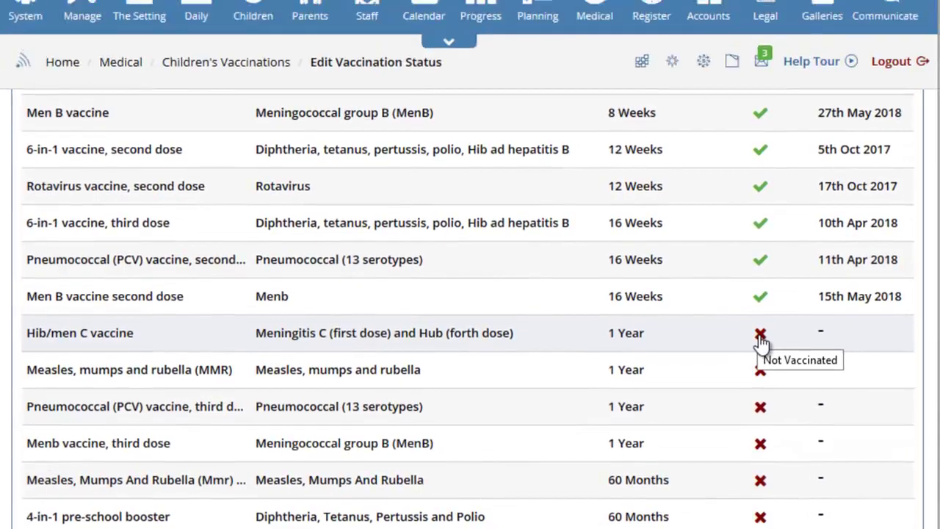
{"action": "left_click", "coordinate": [764, 278]}
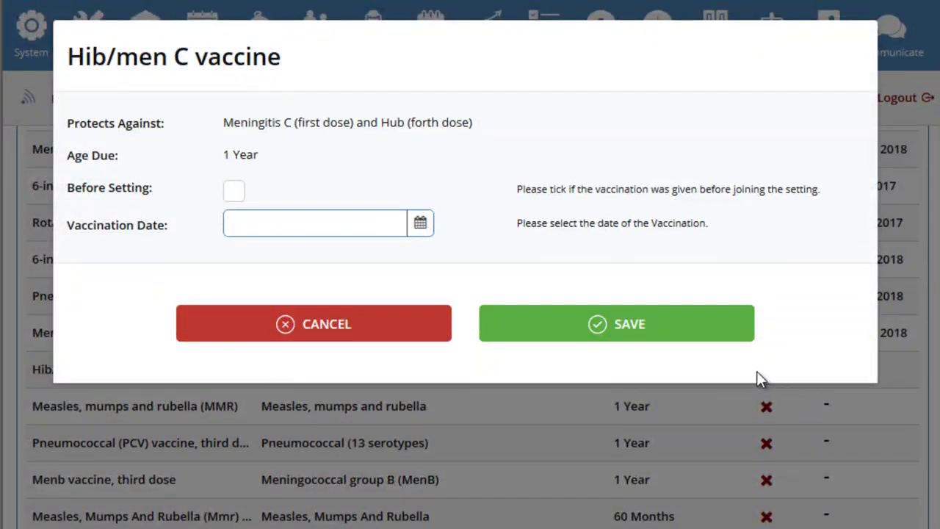
{"action": "left_click", "coordinate": [347, 219]}
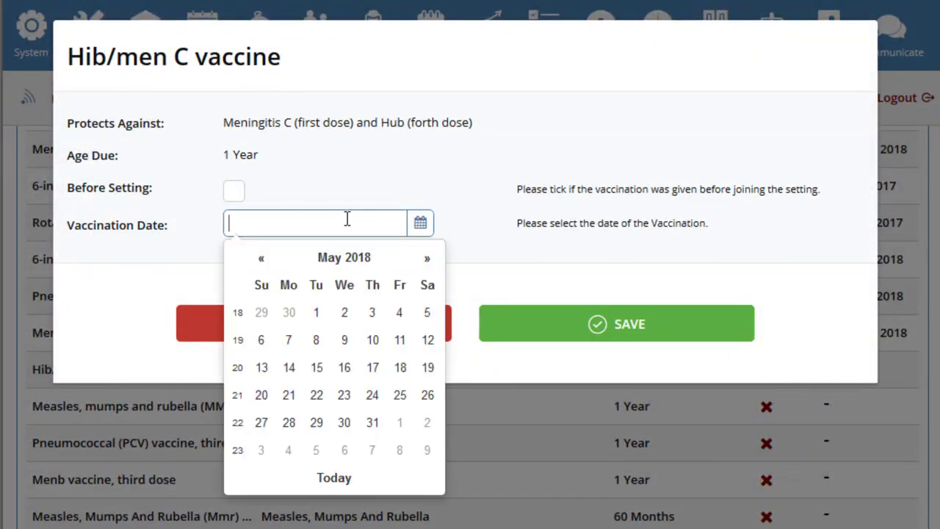
{"action": "left_click", "coordinate": [348, 373]}
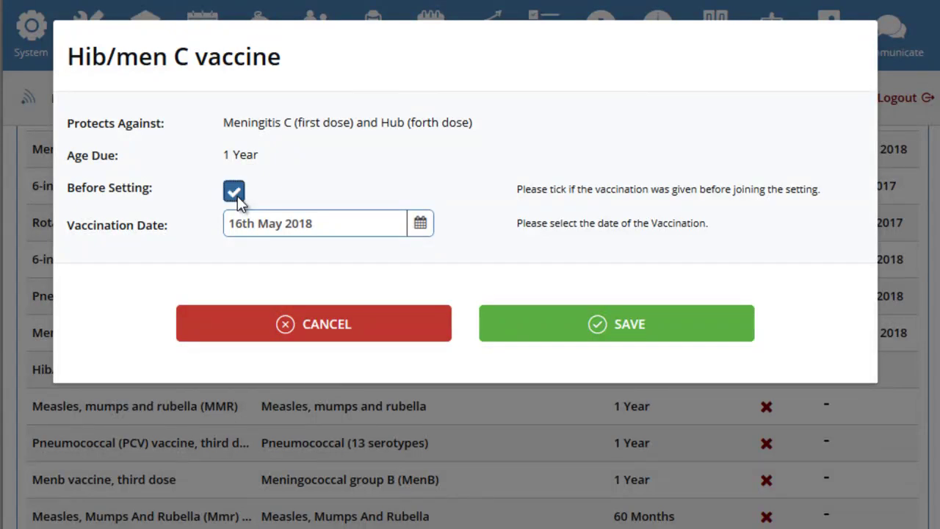
{"action": "left_click", "coordinate": [617, 329]}
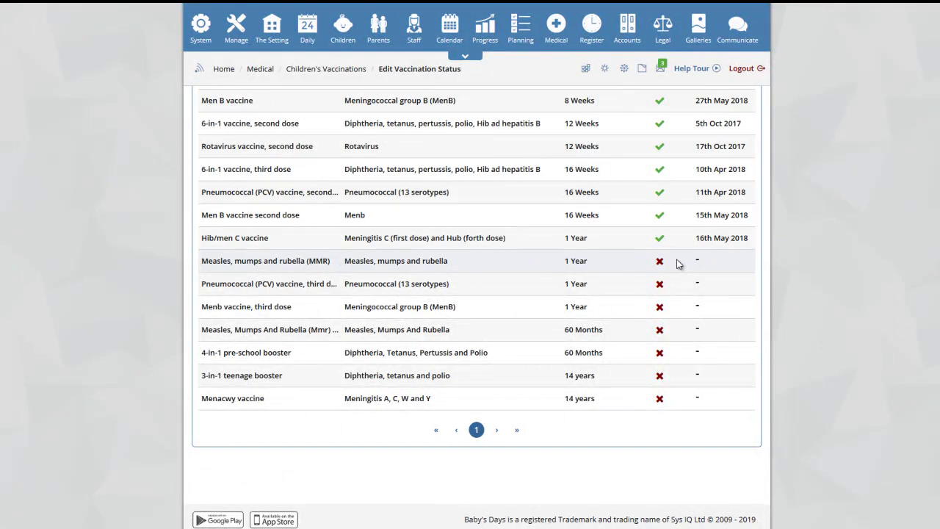
{"action": "scroll", "coordinate": [679, 264], "scroll_direction": "up", "scroll_amount": 4}
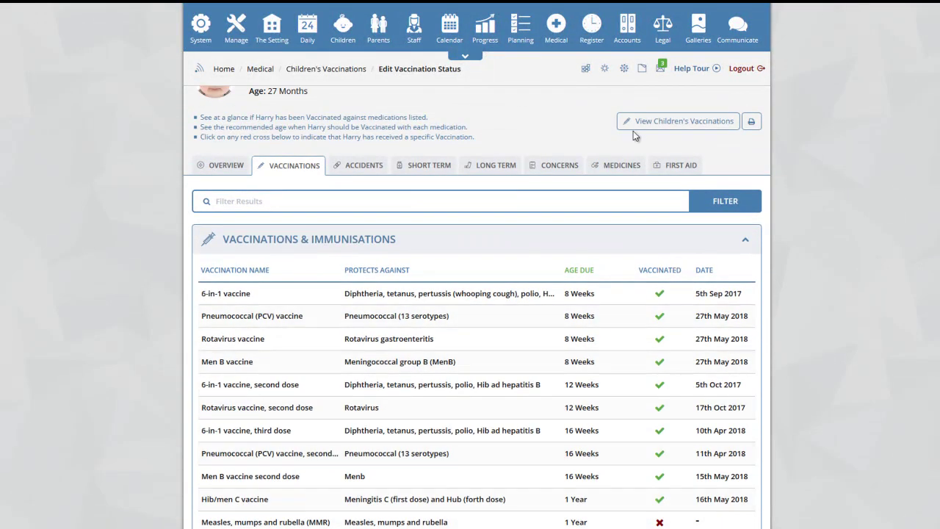
{"action": "left_click", "coordinate": [681, 128]}
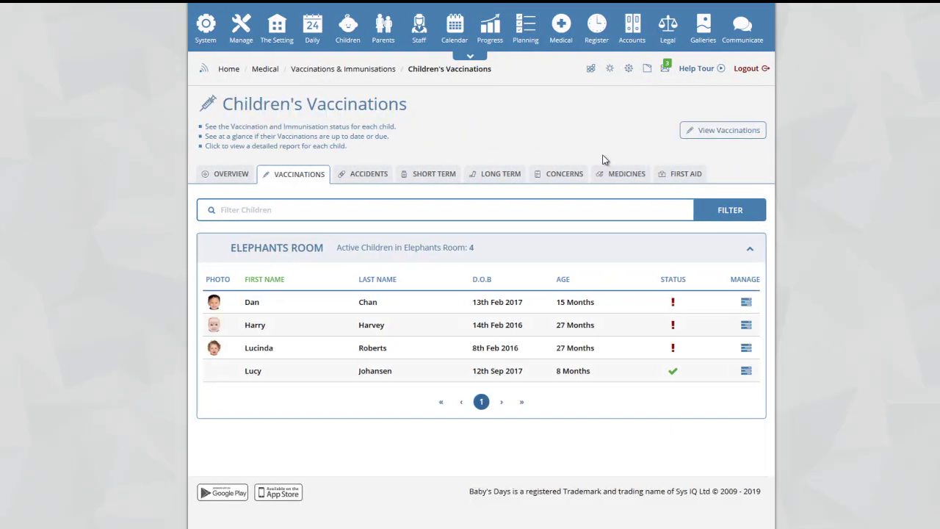